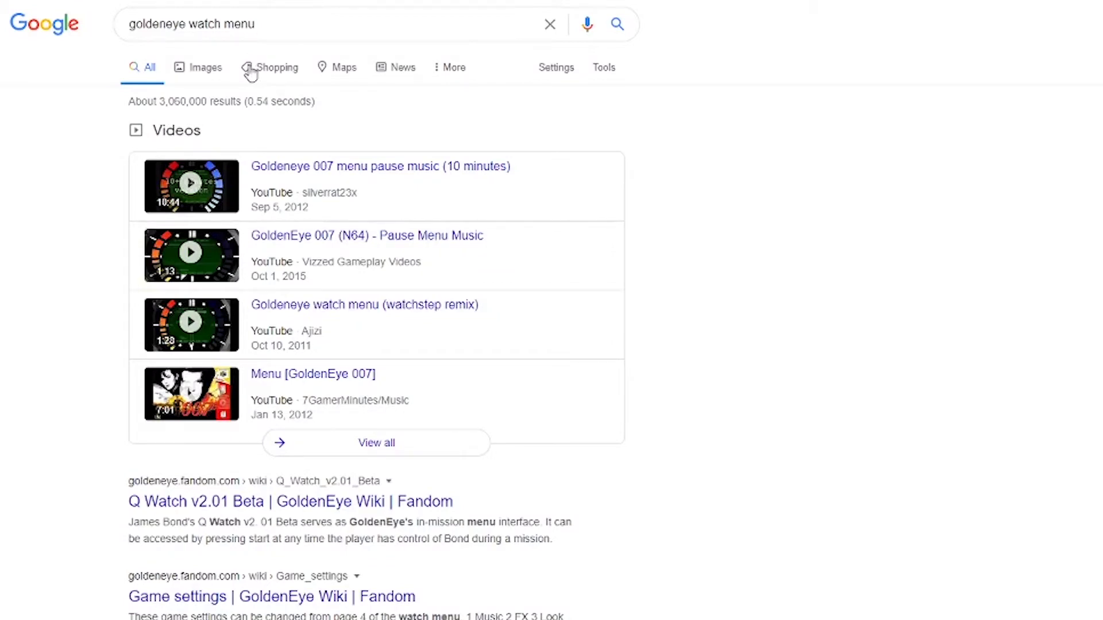
# Show the image results for the goldeneye watch menu search and open the Q Watch v2.01 Beta pause menu picture.
pyautogui.click(205, 69)
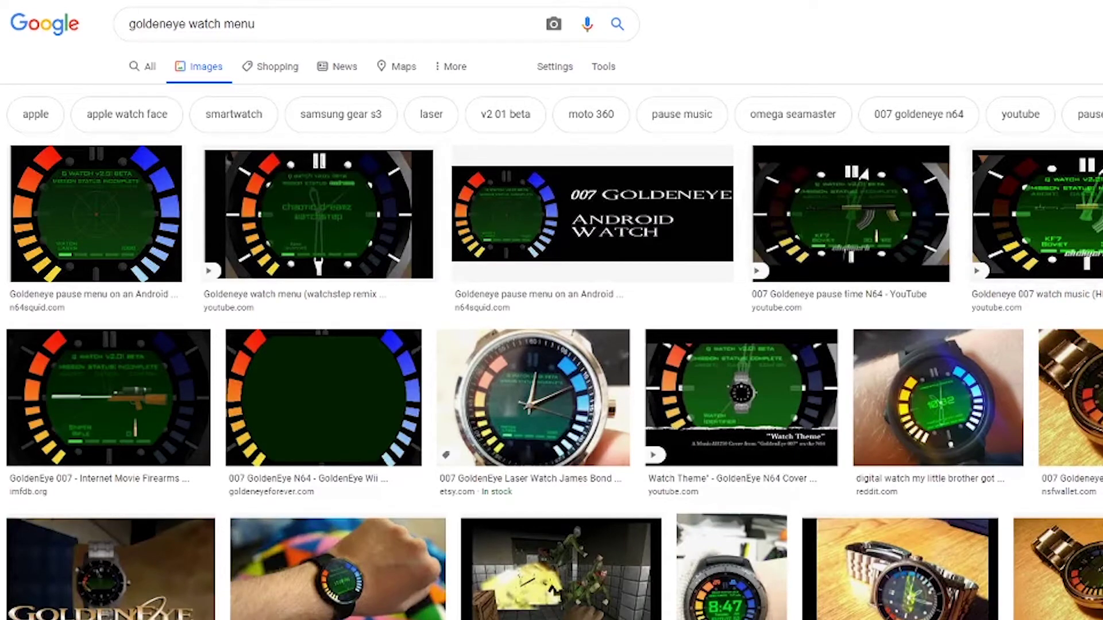
pyautogui.scroll(-1, 551, 310)
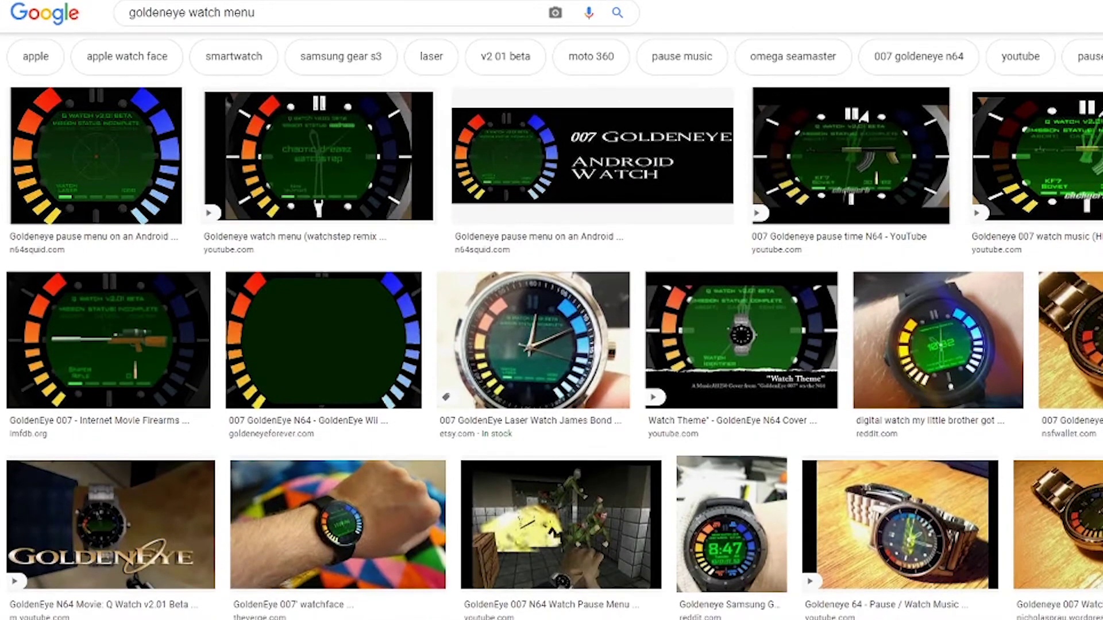
pyautogui.click(143, 141)
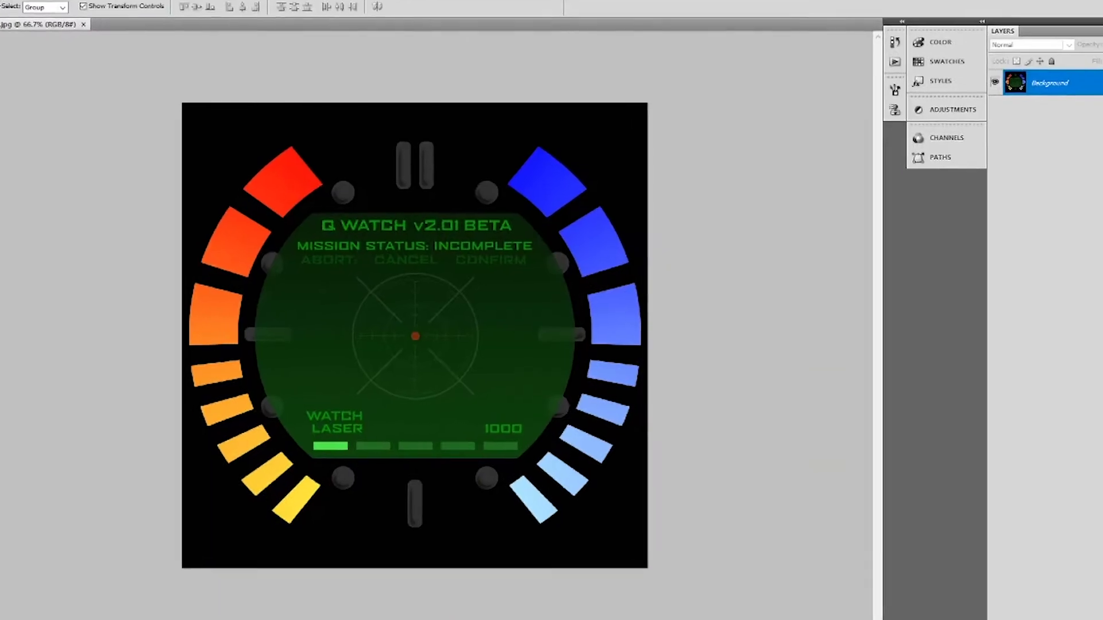
# In Photoshop, create a new blank document 360 pixels wide and 360 pixels high.
pyautogui.click(69, 54)
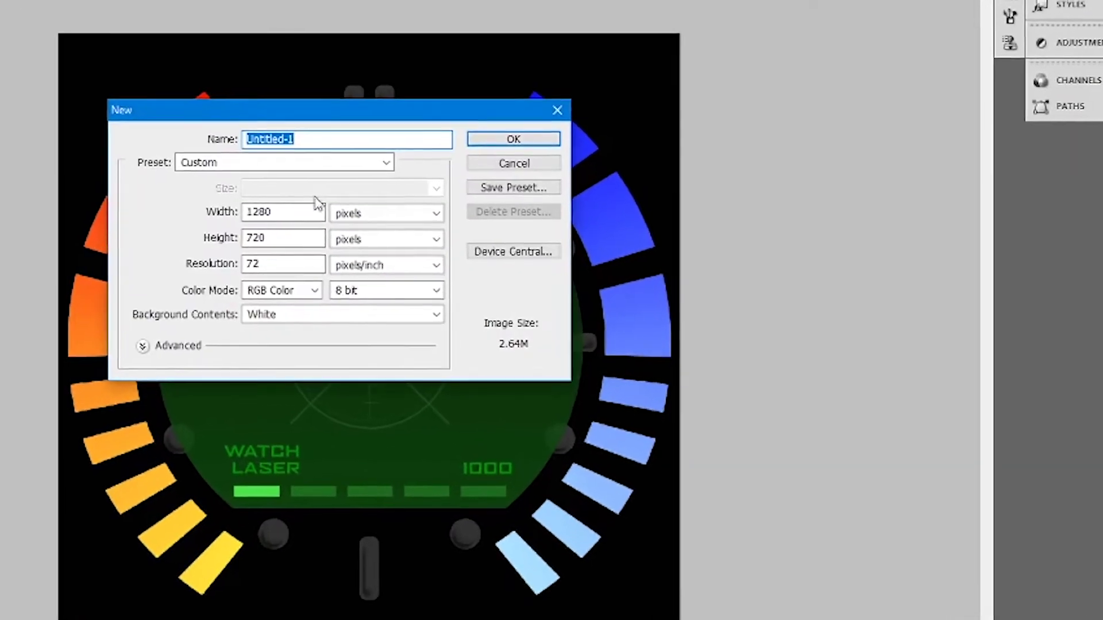
pyautogui.click(302, 219)
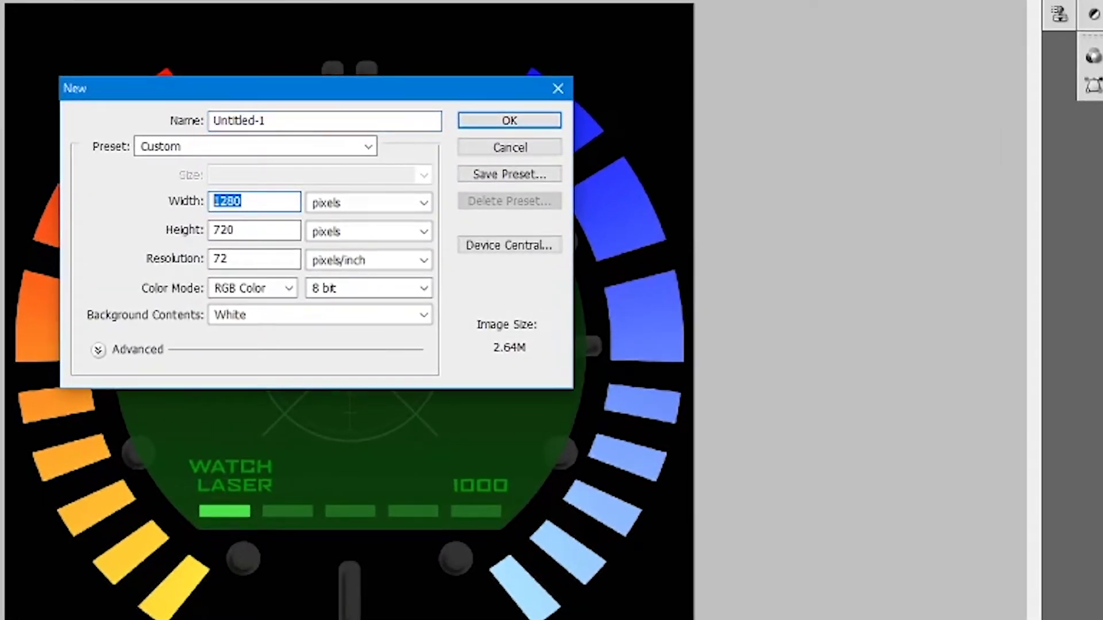
pyautogui.write('360')
pyautogui.press('Tab')
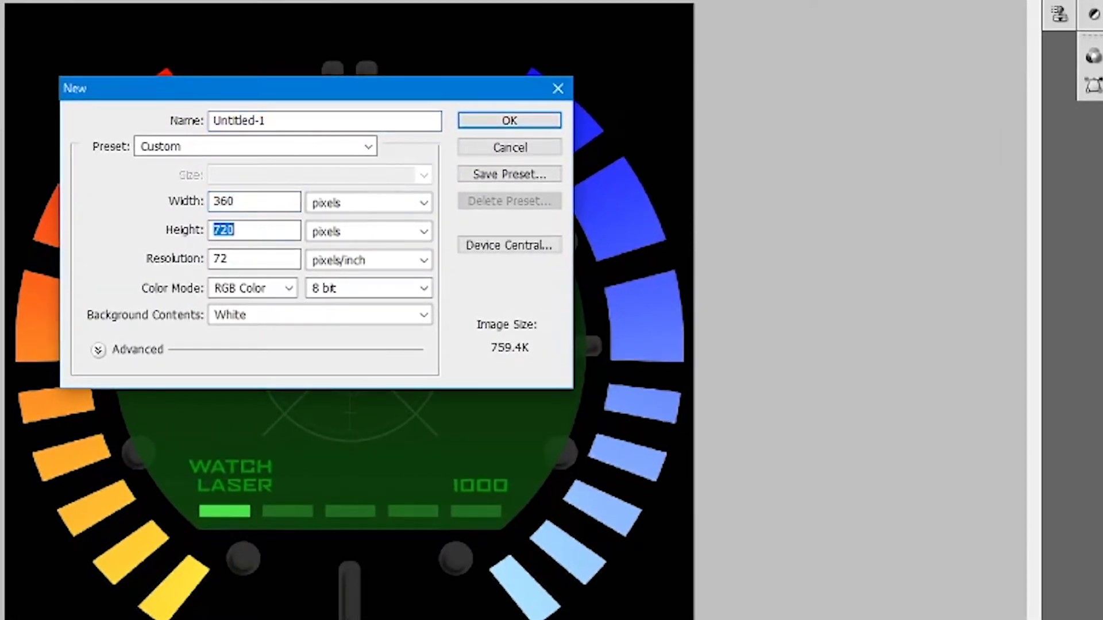
pyautogui.write('3')
pyautogui.press('Return')
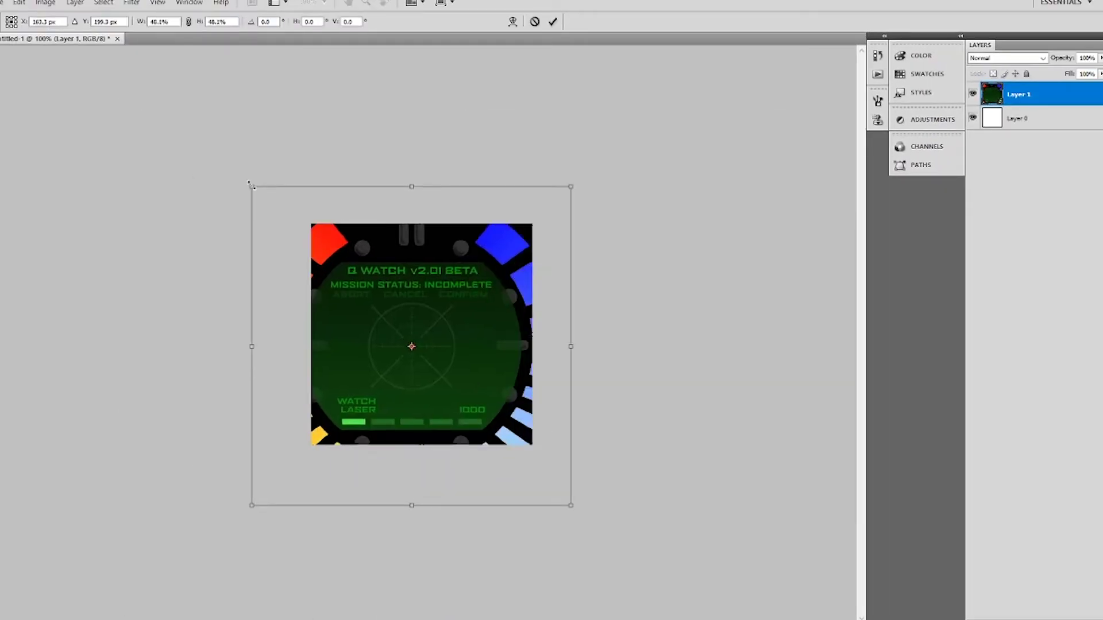
# Scale and reposition the pasted watch image so that it fills the square canvas.
pyautogui.moveTo(251, 185); pyautogui.dragTo(355, 289)
pyautogui.moveTo(394, 325); pyautogui.dragTo(350, 276)
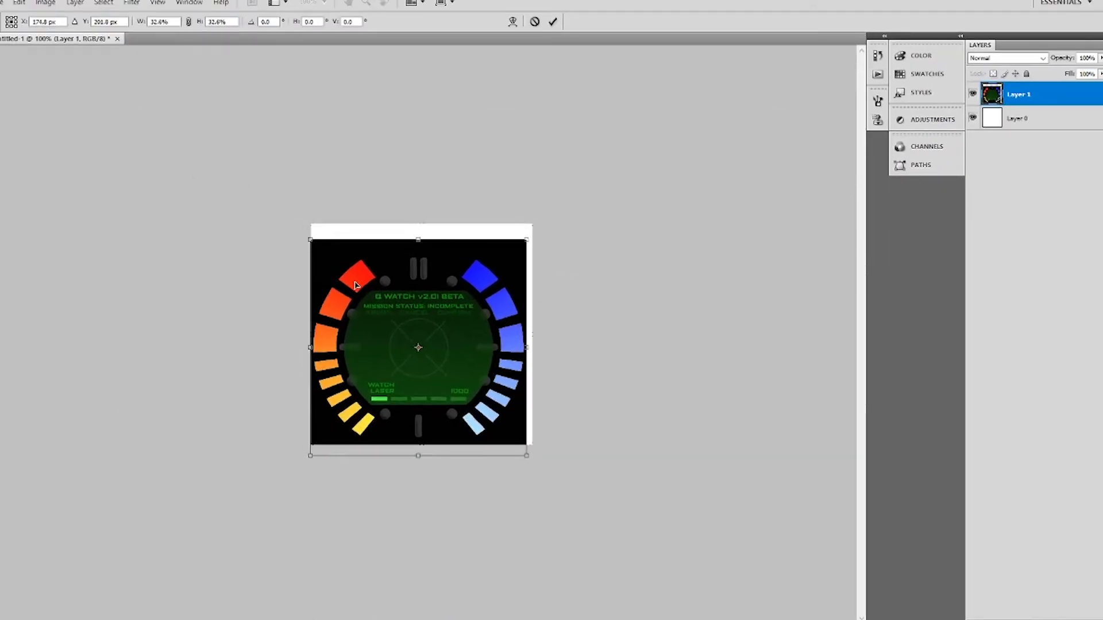
pyautogui.moveTo(526, 238); pyautogui.dragTo(532, 232)
pyautogui.moveTo(480, 291); pyautogui.dragTo(478, 283)
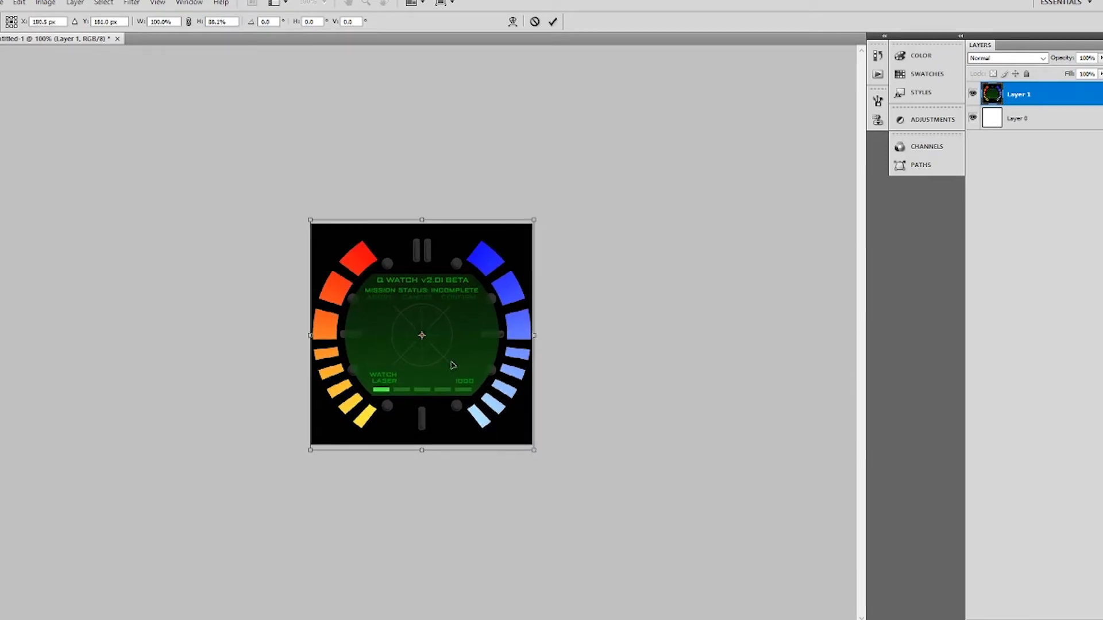
pyautogui.press('Return')
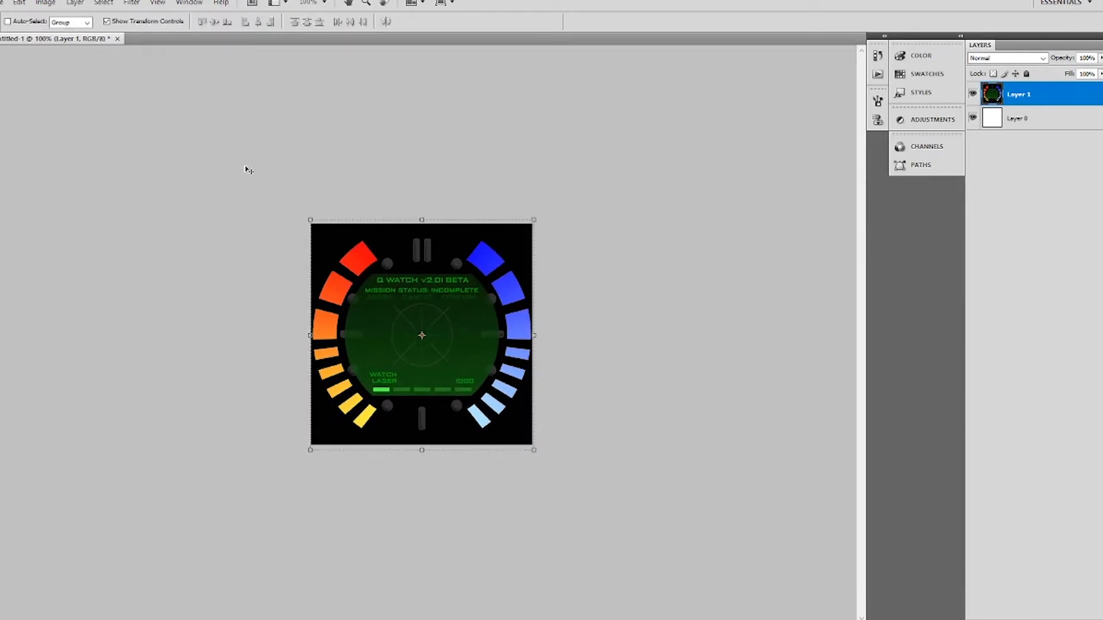
# Save a copy of the resized image as baseImage_Resized in the Goldeneye Watch folder.
pyautogui.hotkey('ctrl', 'shift', 's')
pyautogui.write('baseIma')
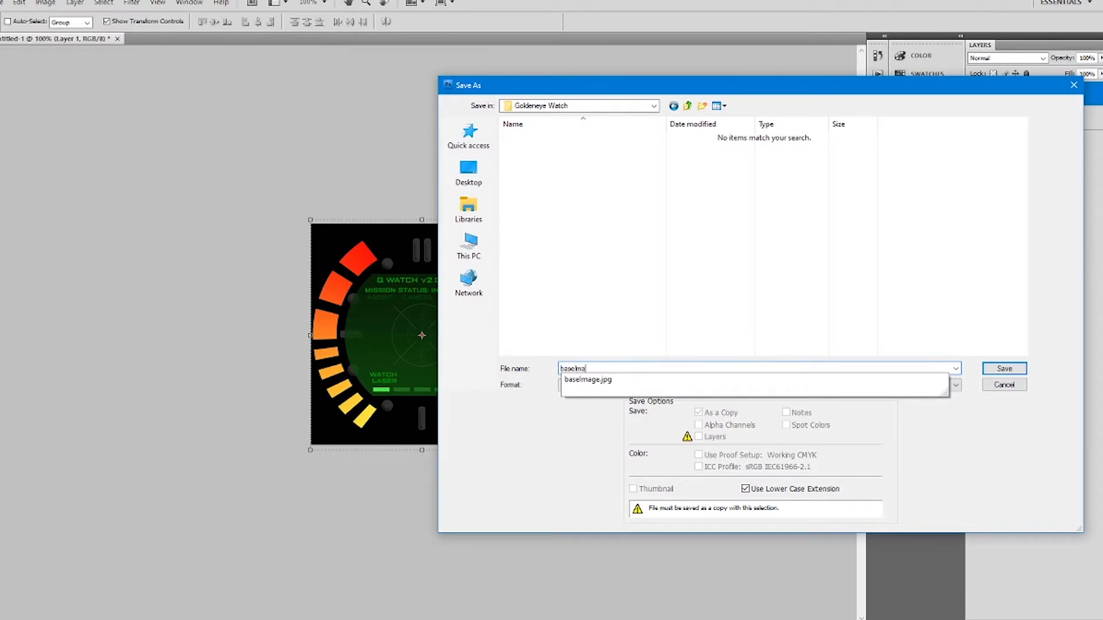
pyautogui.write('ge_')
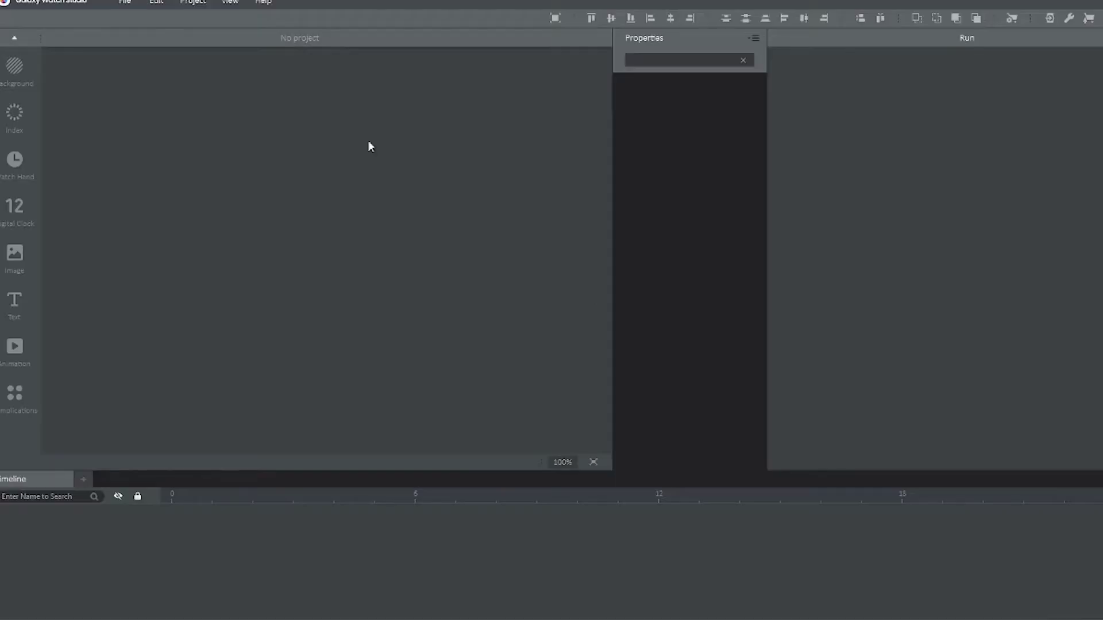
# In Galaxy Watch Studio, create a new project named GoldenAgent and preview the watch face with the baseImage_Resized image.
pyautogui.click(126, 3)
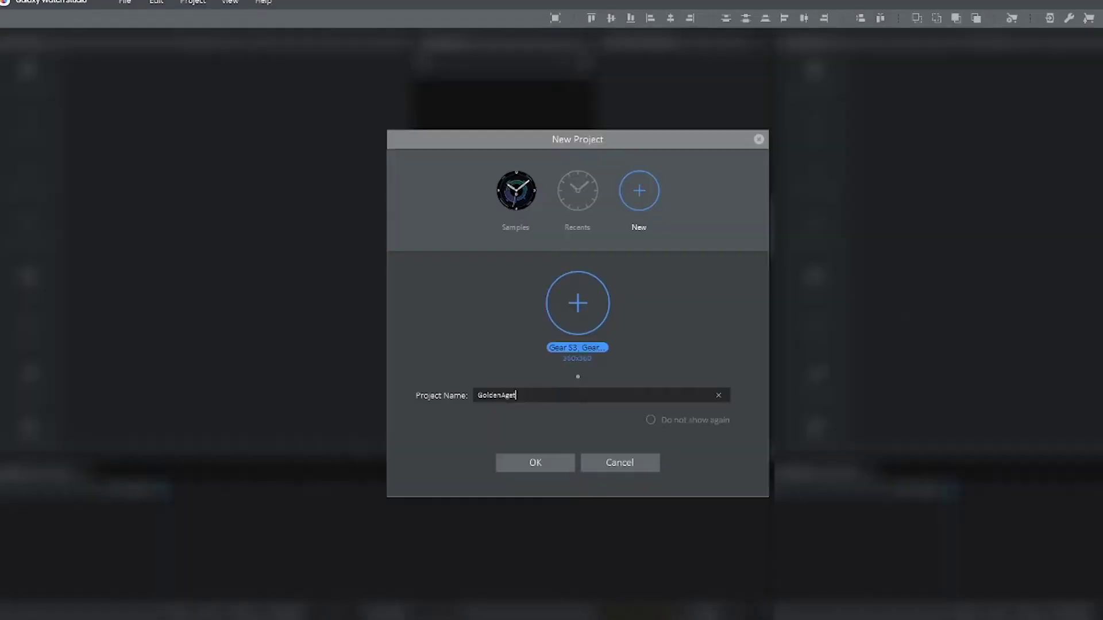
pyautogui.press('Return')
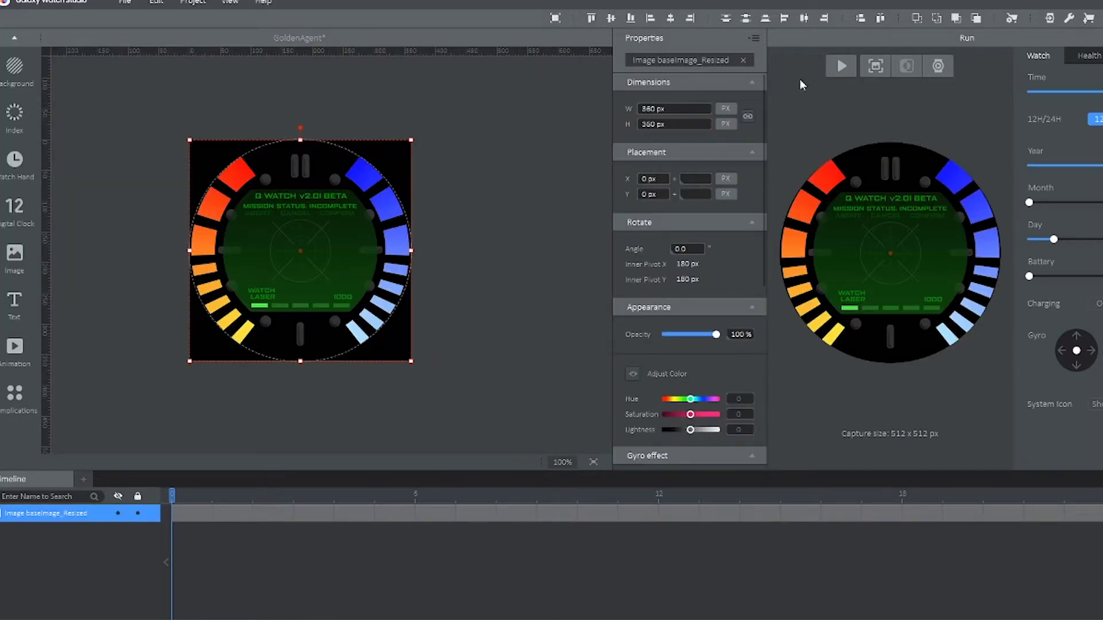
pyautogui.click(938, 66)
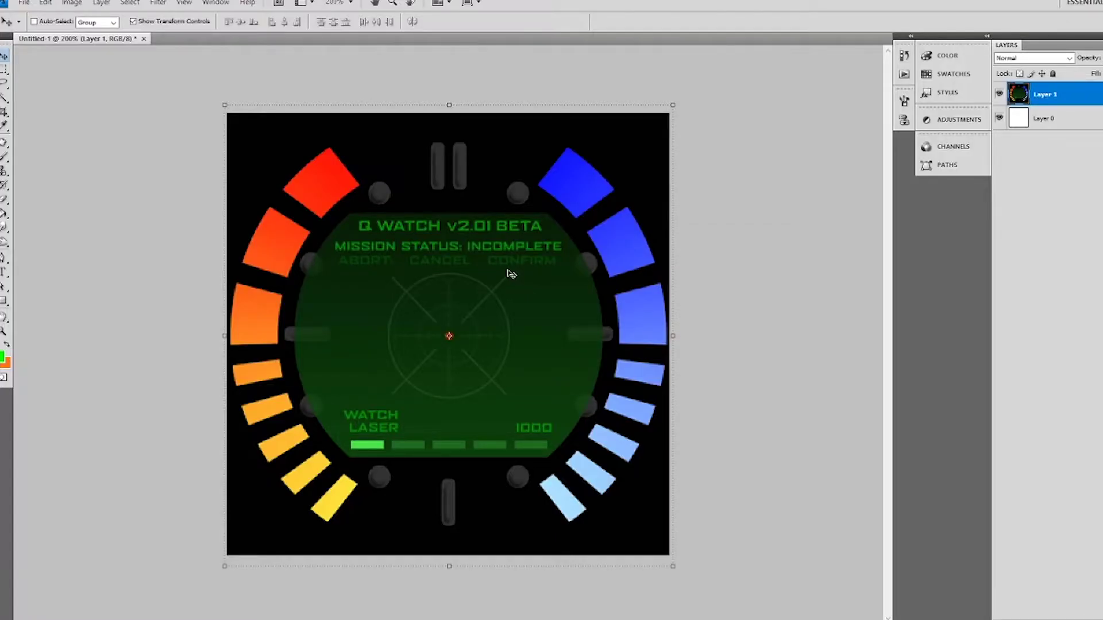
# Back in Photoshop, add an empty layer on top and duplicate the watch image layer (Layer 1).
pyautogui.hotkey('ctrl', 'shift', 'n')
pyautogui.press('Return')
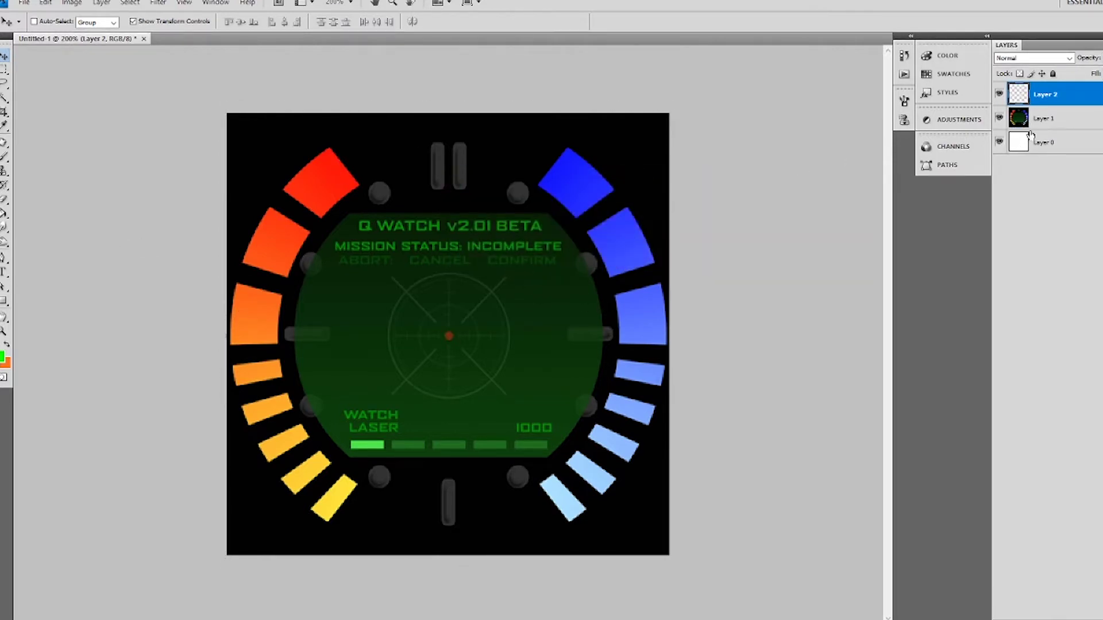
pyautogui.click(1051, 118)
pyautogui.rightClick(1051, 119)
pyautogui.click(1073, 177)
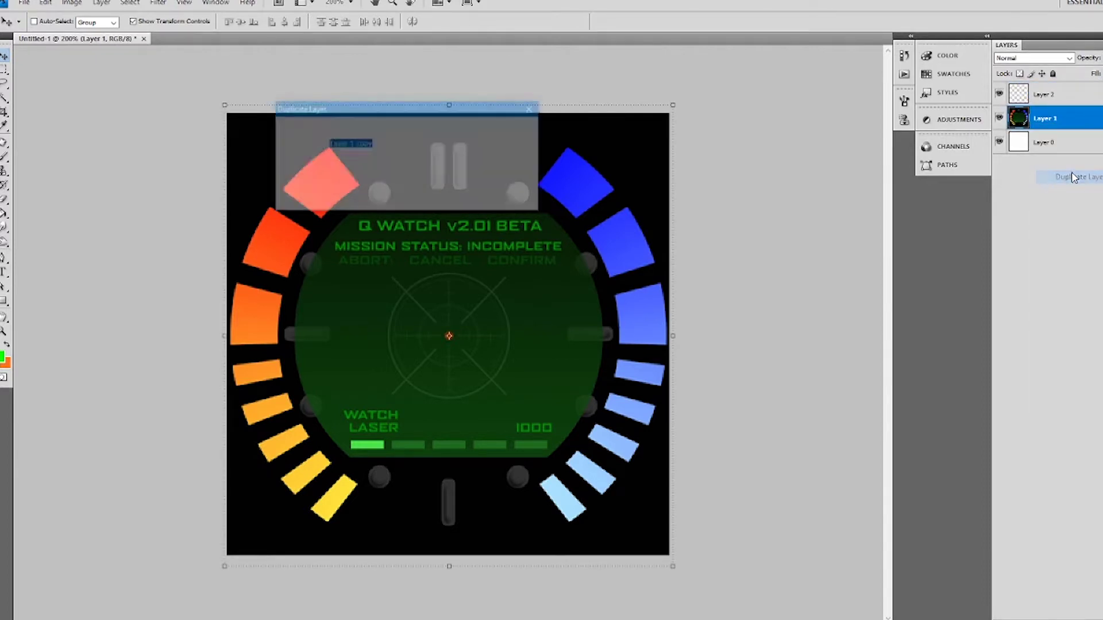
pyautogui.press('Return')
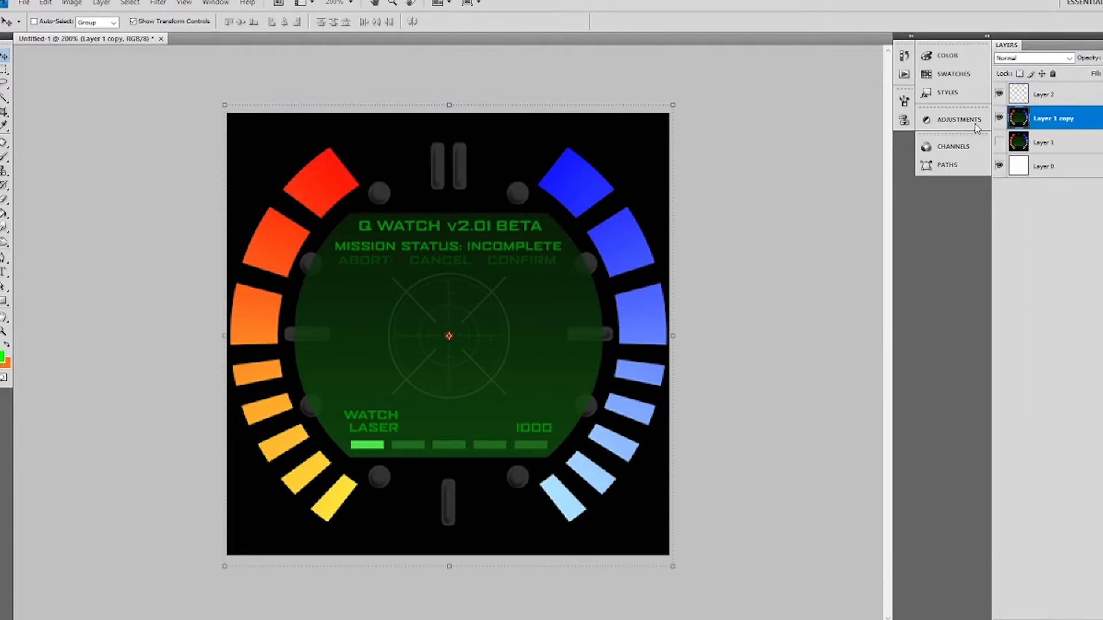
# Delete everything outside the strip holding the red-to-yellow bars from both the duplicated watch layer and the white bottom layer.
pyautogui.click(5, 69)
pyautogui.moveTo(228, 114); pyautogui.dragTo(365, 619)
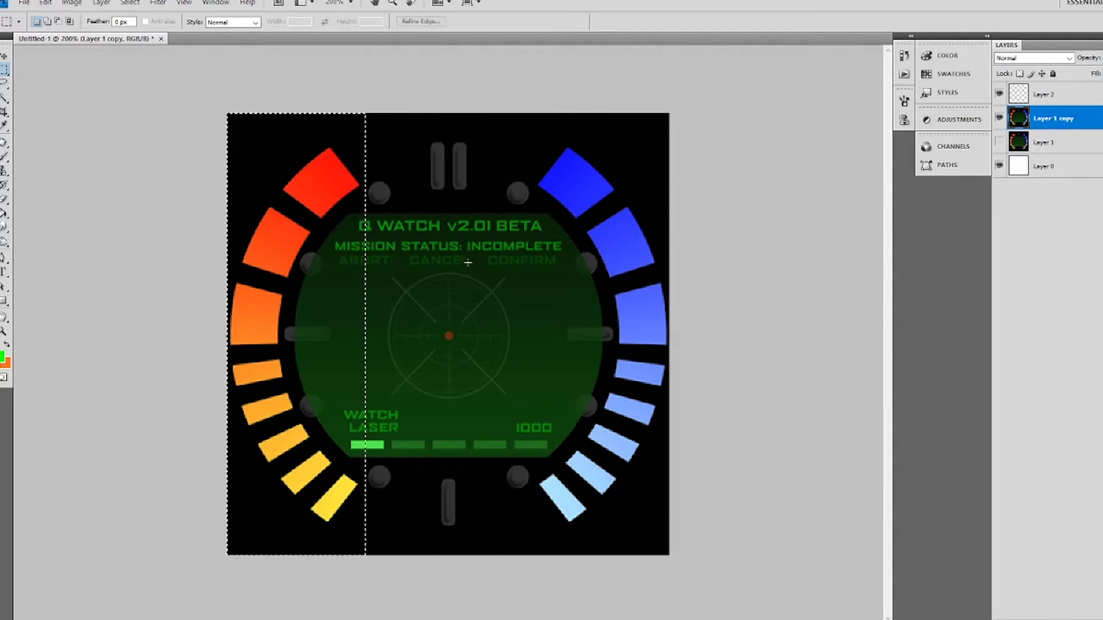
pyautogui.click(130, 3)
pyautogui.click(140, 51)
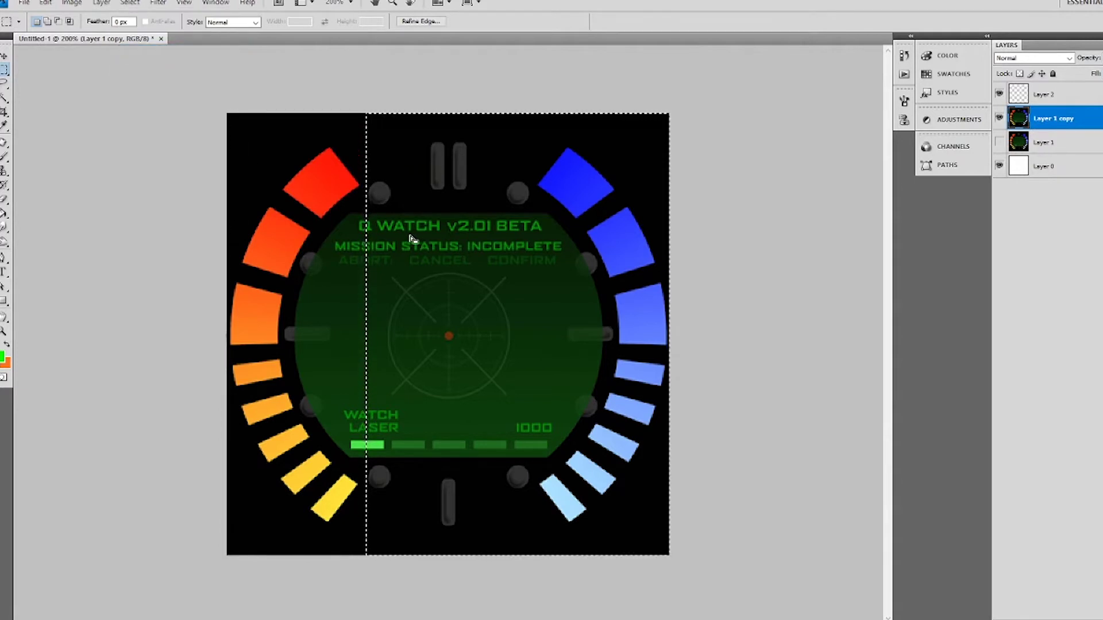
pyautogui.press('Delete')
pyautogui.click(1066, 169)
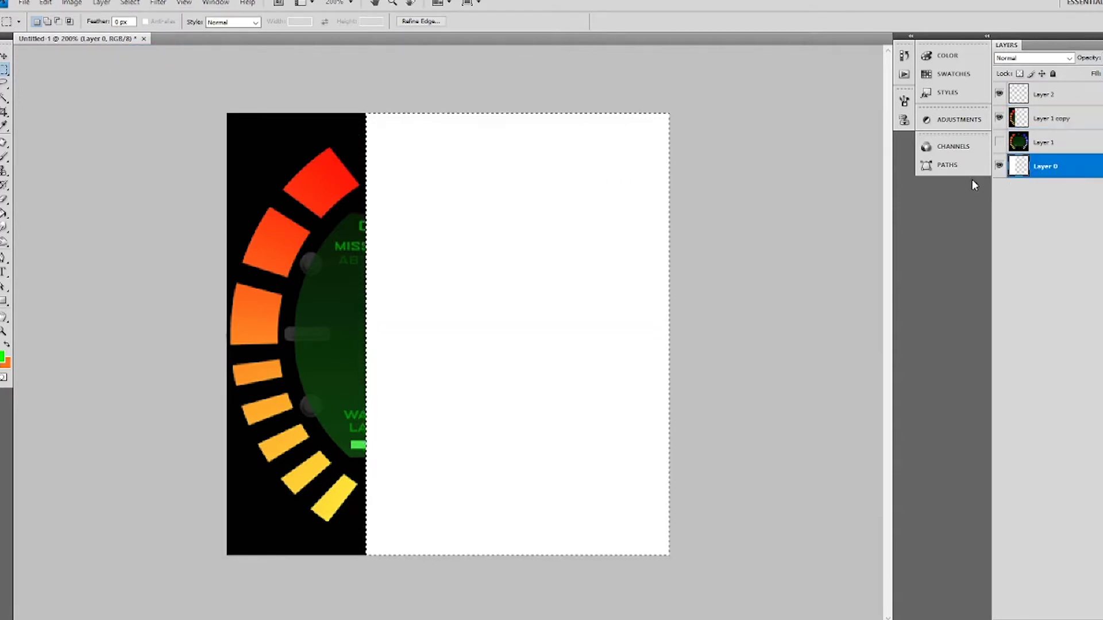
pyautogui.press('Delete')
# Clear the selection and erase the green inner dial from the Layer 1 copy layer with a 67 px eraser at 100% hardness.
pyautogui.click(1042, 119)
pyautogui.hotkey('ctrl', 'd')
pyautogui.click(4, 199)
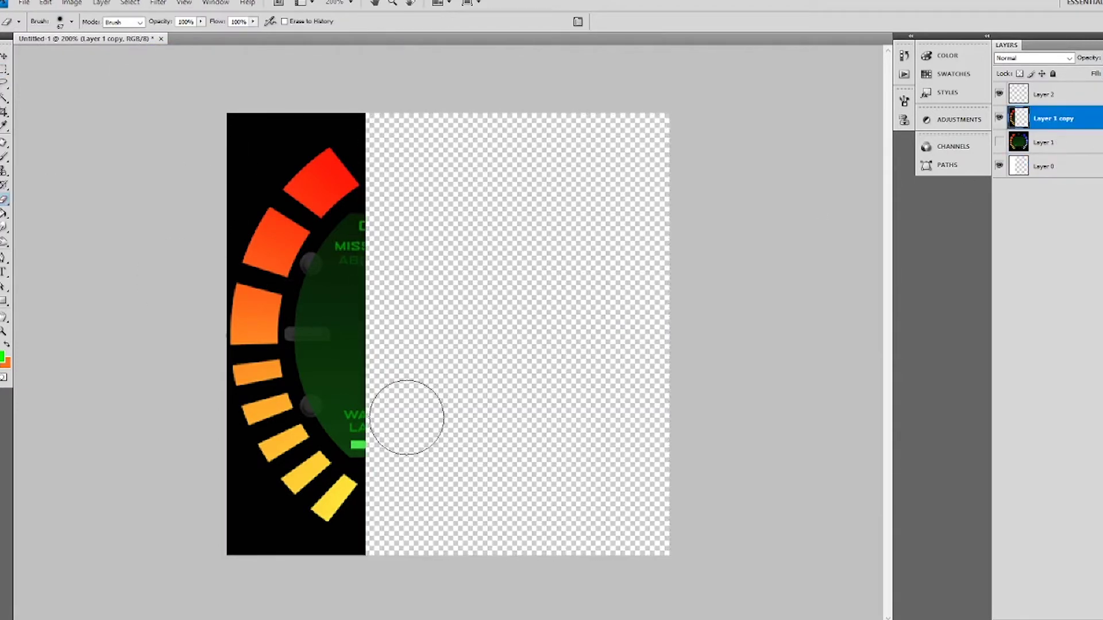
pyautogui.moveTo(401, 413); pyautogui.dragTo(391, 422)
pyautogui.rightClick(391, 423)
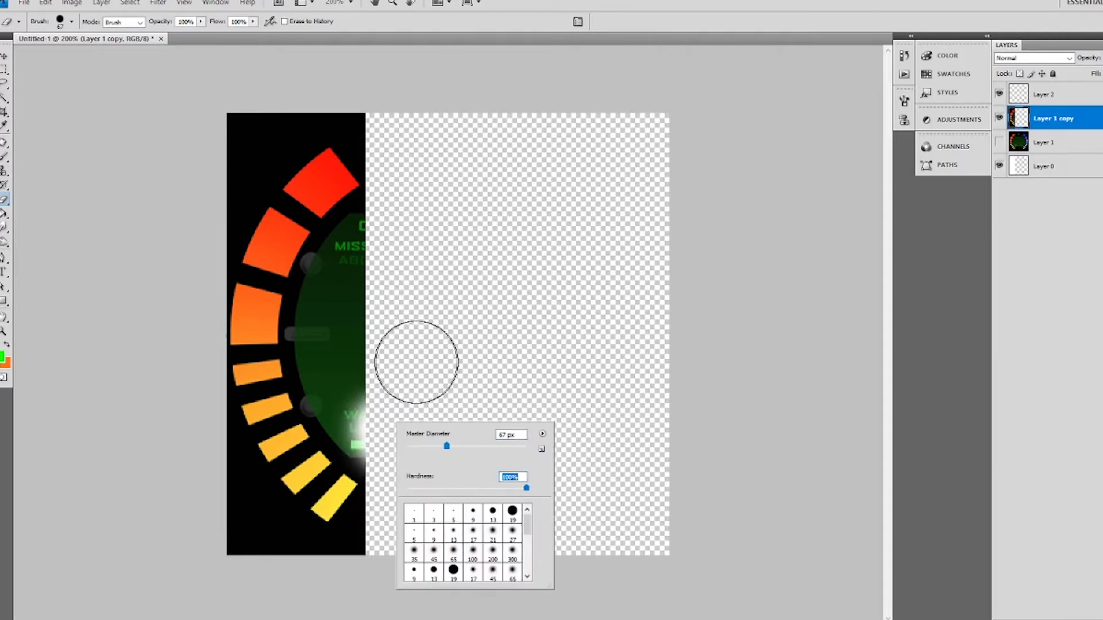
pyautogui.moveTo(419, 357)
pyautogui.mouseDown()
pyautogui.moveTo(394, 448)
pyautogui.moveTo(350, 389)
pyautogui.moveTo(355, 253)
pyautogui.moveTo(329, 318)
pyautogui.moveTo(500, 400)
pyautogui.mouseUp()
# Delete the white bottom layer (Layer 0).
pyautogui.click(1060, 171)
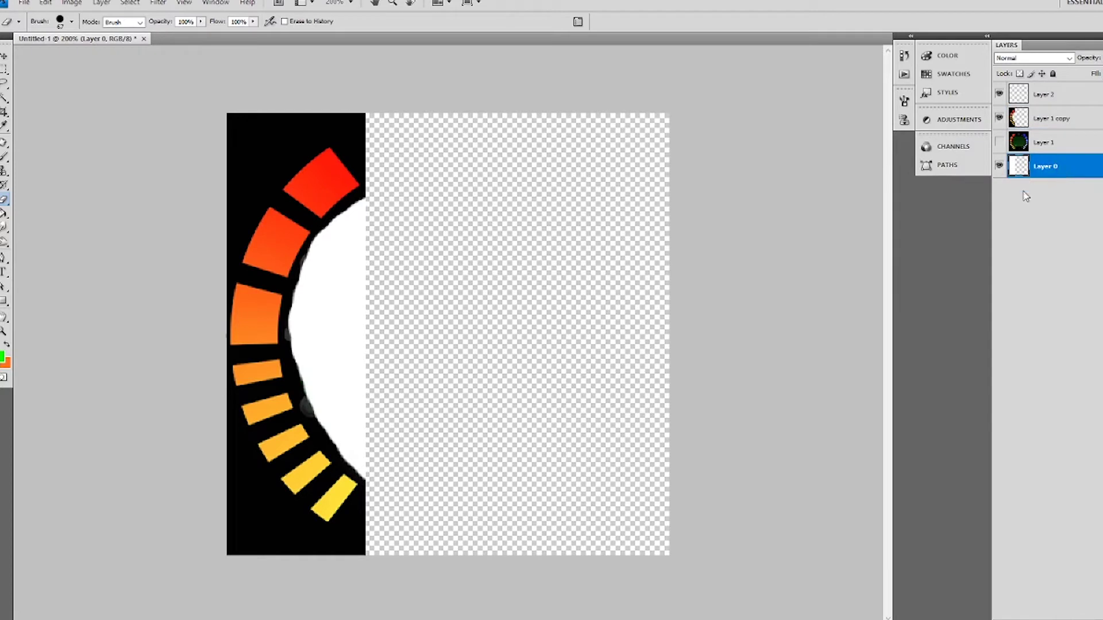
pyautogui.press('Delete')
pyautogui.hotkey('alt', ']')
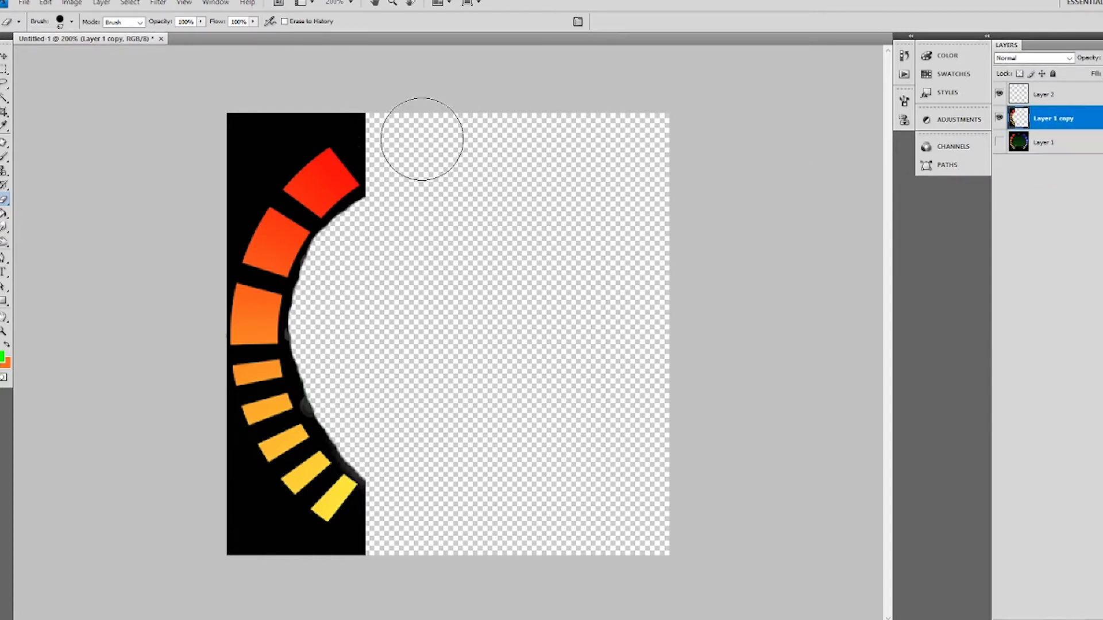
pyautogui.press('v')
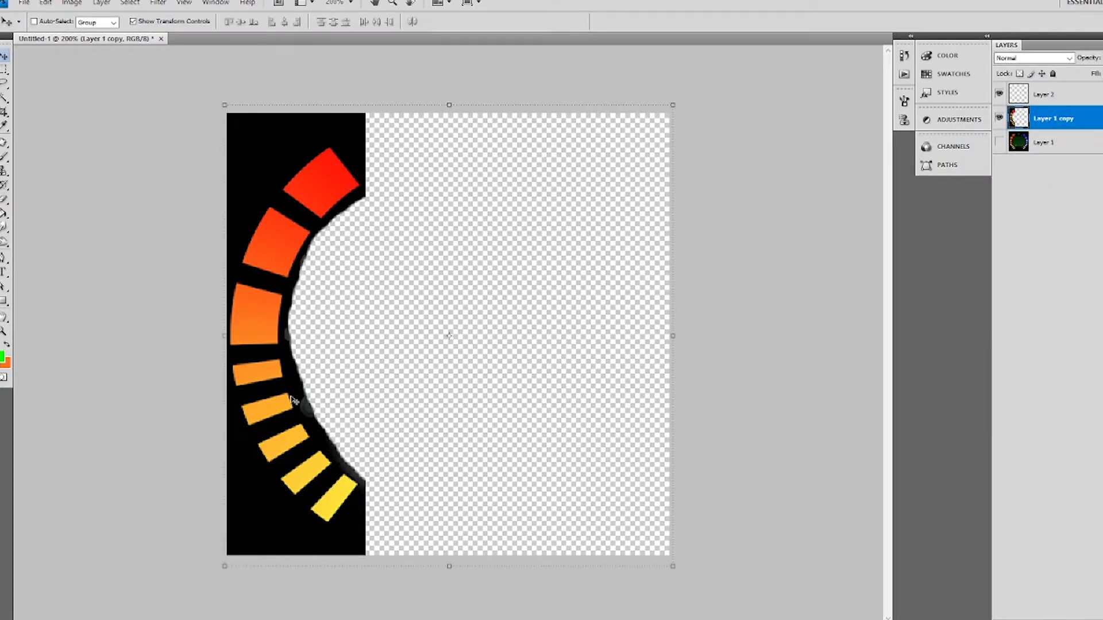
# Add a new layer above Layer 1 copy and set the foreground color to black.
pyautogui.hotkey('ctrl', 'shift', 'n')
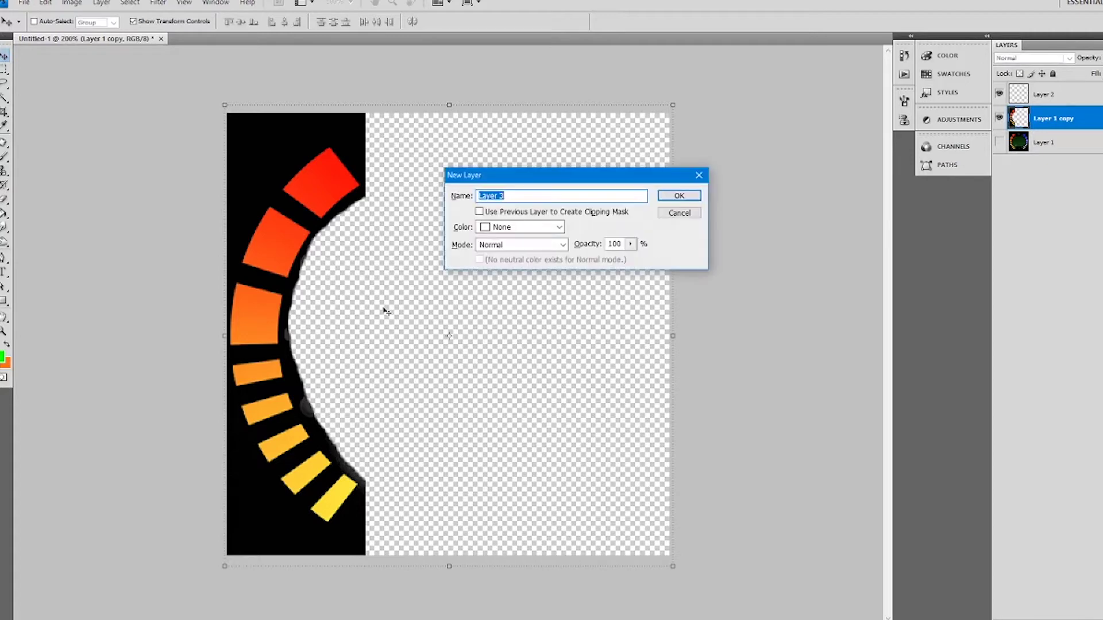
pyautogui.press('Return')
pyautogui.click(3, 360)
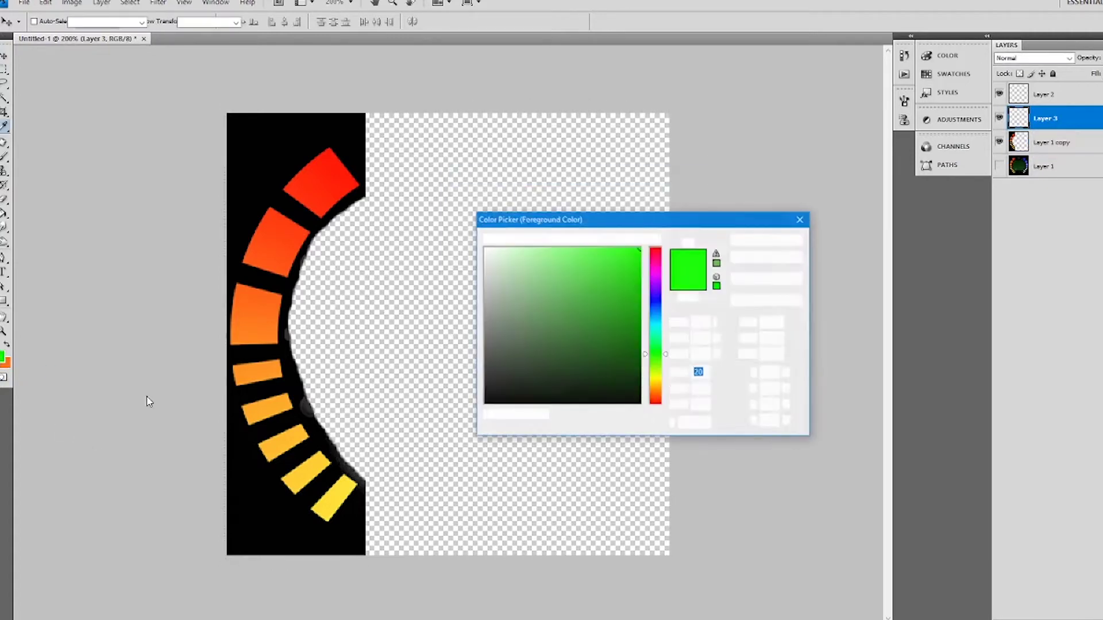
pyautogui.moveTo(586, 337); pyautogui.dragTo(415, 462)
pyautogui.click(781, 240)
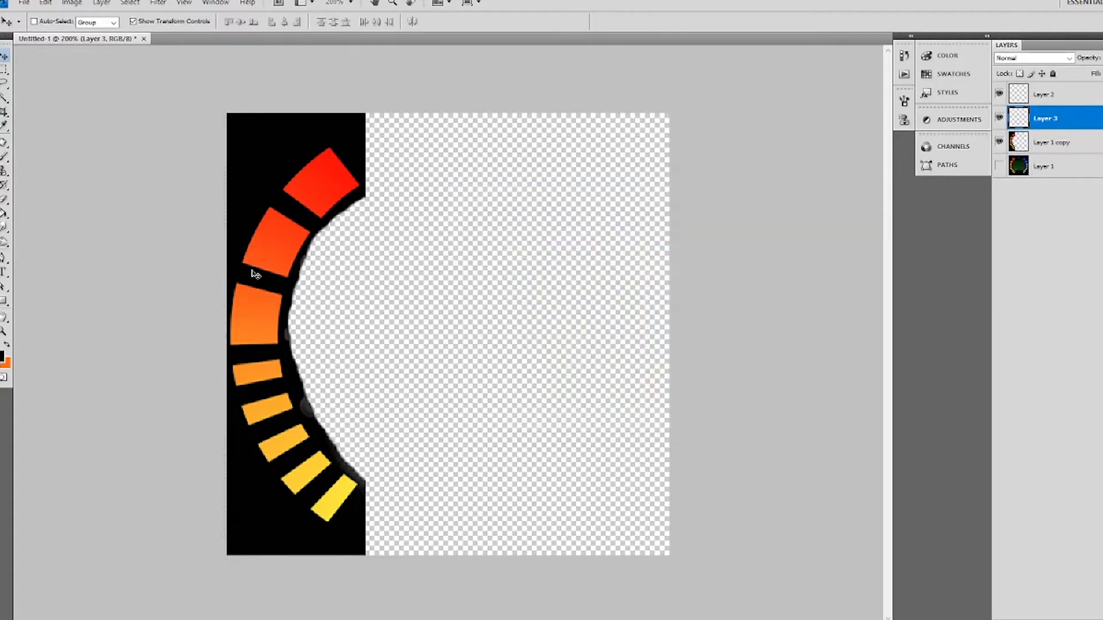
# Paint soft-edged black over the upper bars on Layer 3 with a 494 px brush.
pyautogui.click(5, 158)
pyautogui.rightClick(419, 343)
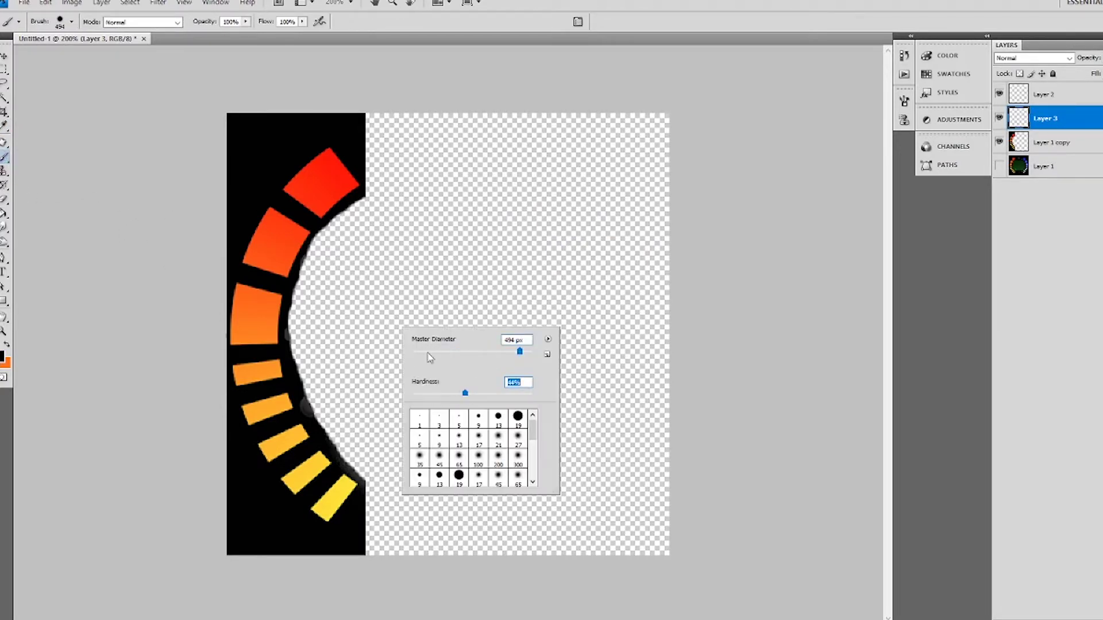
pyautogui.click(411, 299)
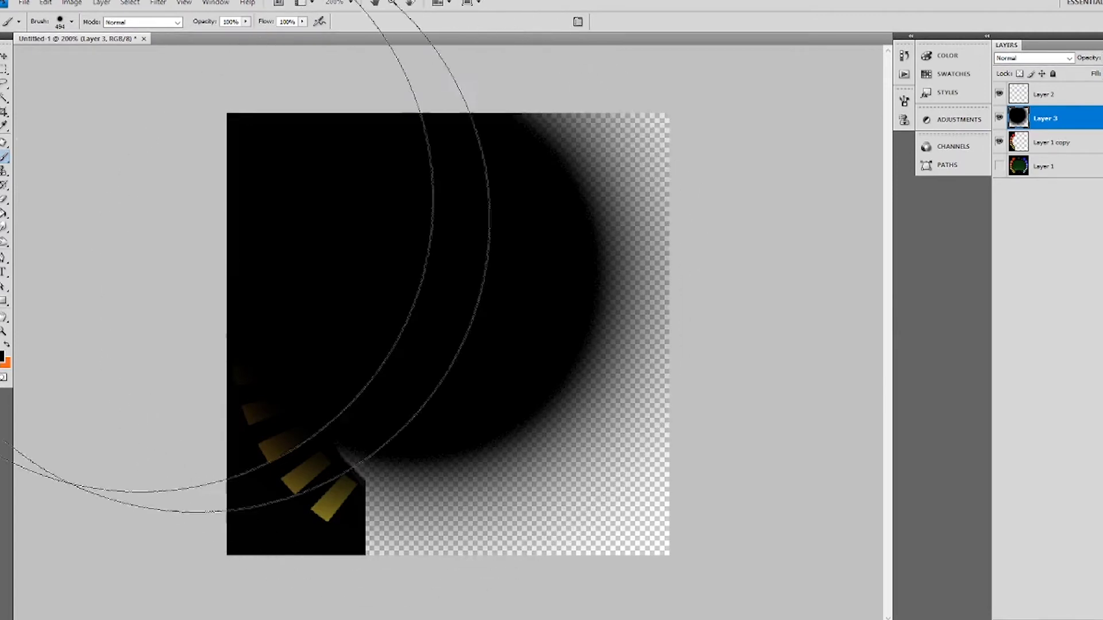
pyautogui.press('v')
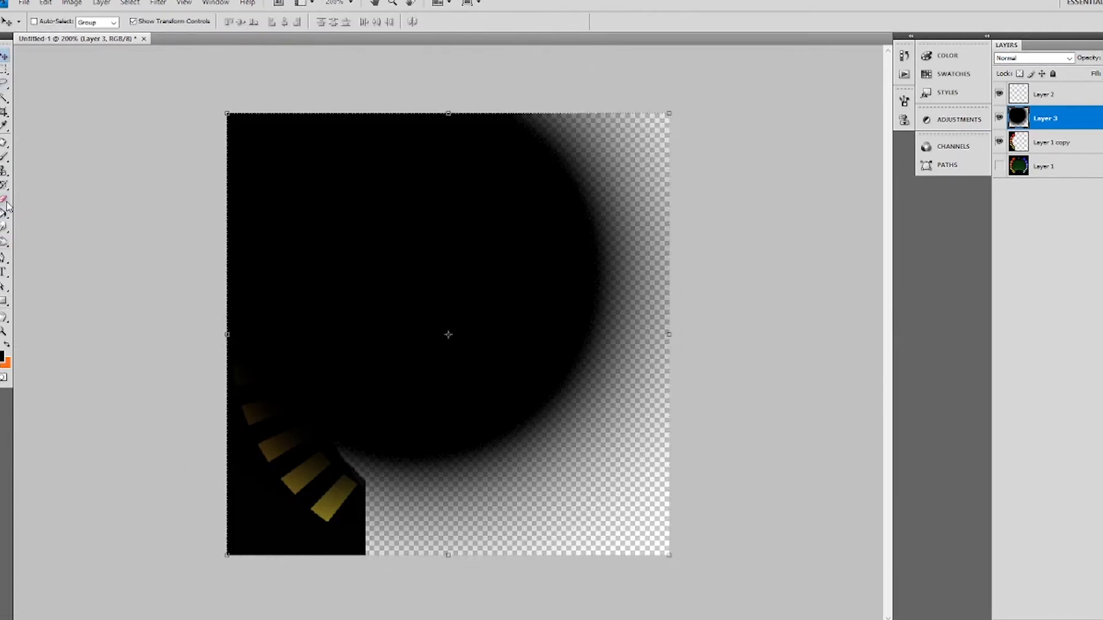
# Erase the black paint from the right side of Layer 3 with a soft 160 px eraser, undoing one stroke along the way.
pyautogui.click(4, 200)
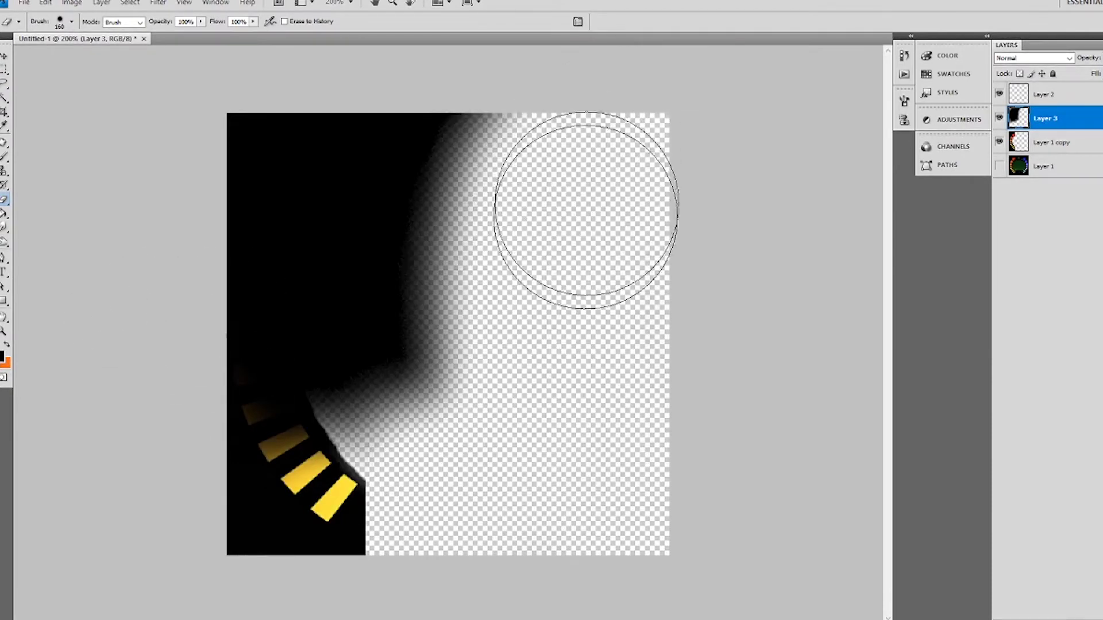
pyautogui.hotkey('ctrl', 'z')
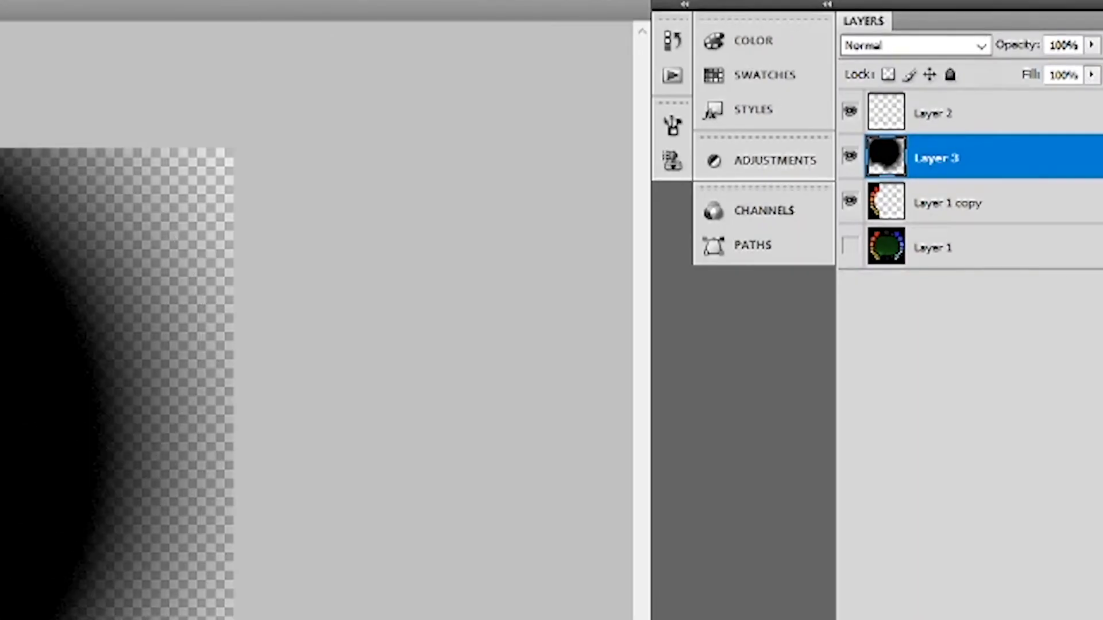
pyautogui.moveTo(609, 149); pyautogui.dragTo(517, 471)
pyautogui.press('v')
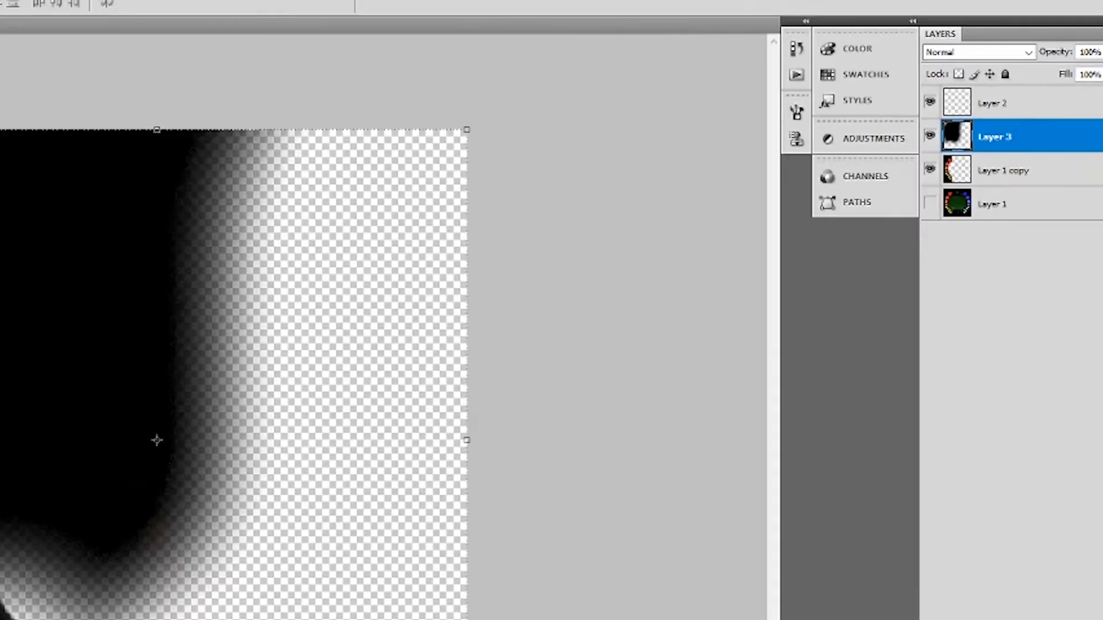
# Shift the black paint on Layer 3 to partly reveal the lowest bar and delete the paint outside Layer 1 copy's shape.
pyautogui.moveTo(41, 414); pyautogui.dragTo(41, 515)
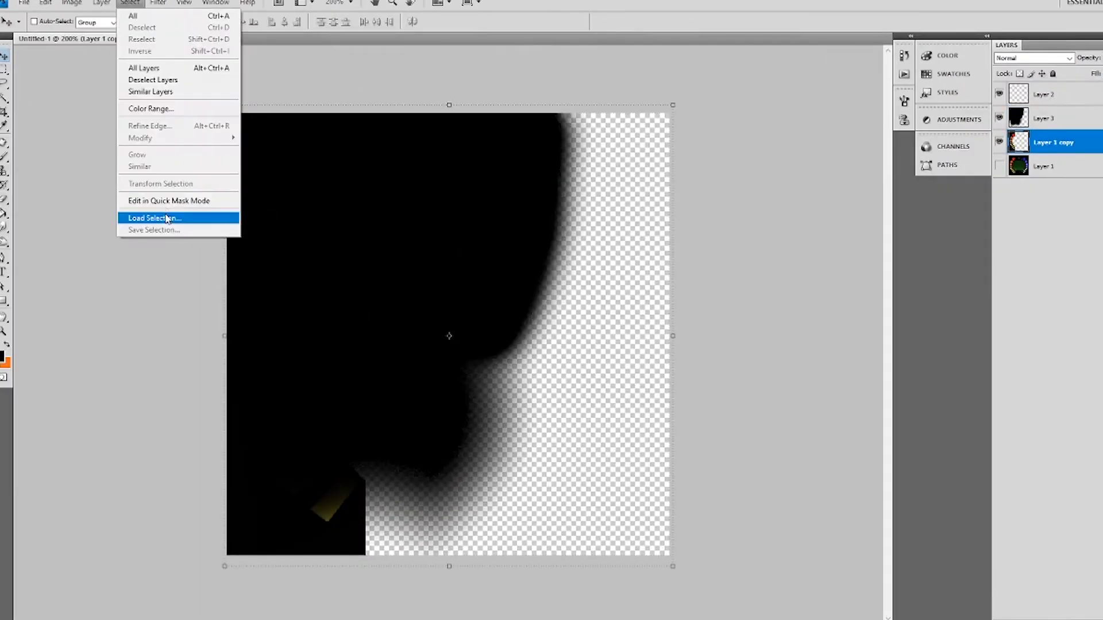
pyautogui.click(166, 218)
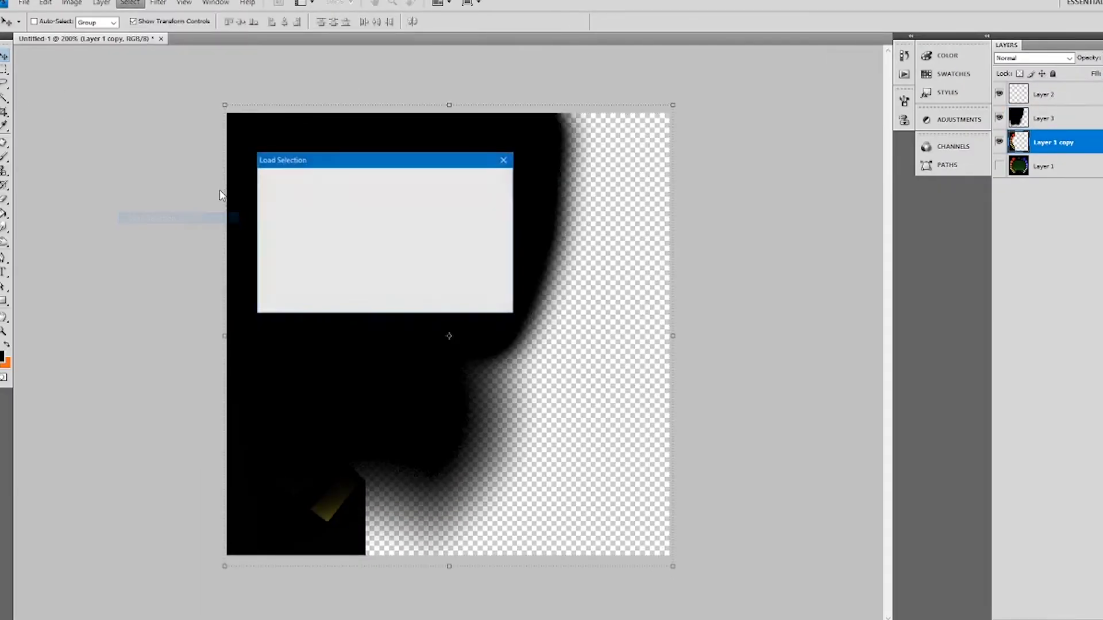
pyautogui.press('Return')
pyautogui.click(1052, 119)
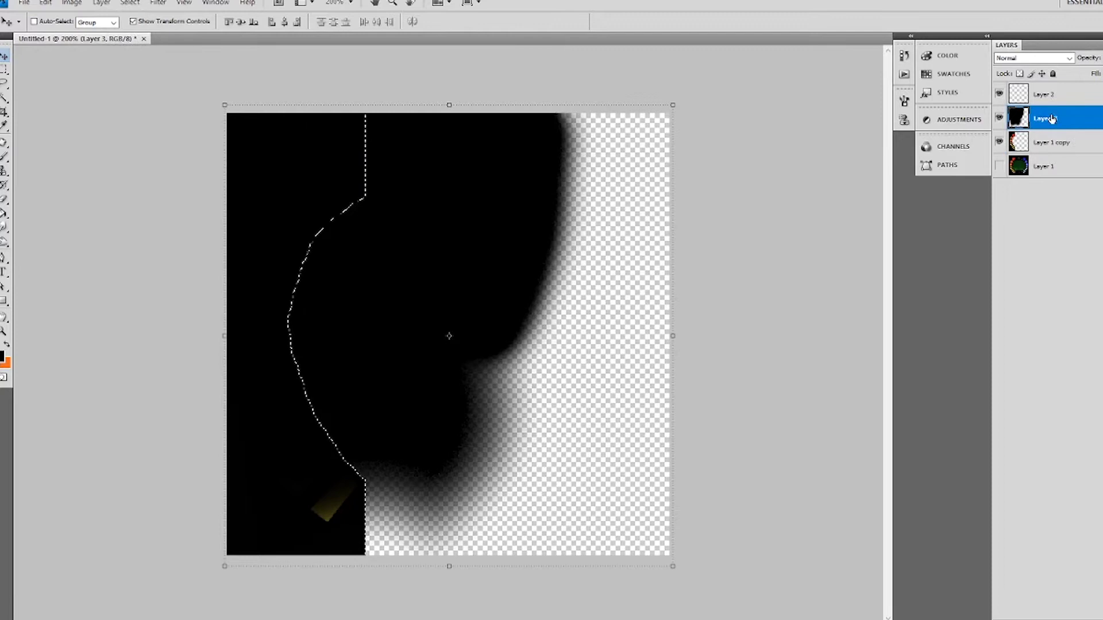
pyautogui.click(129, 4)
pyautogui.click(140, 50)
pyautogui.press('Delete')
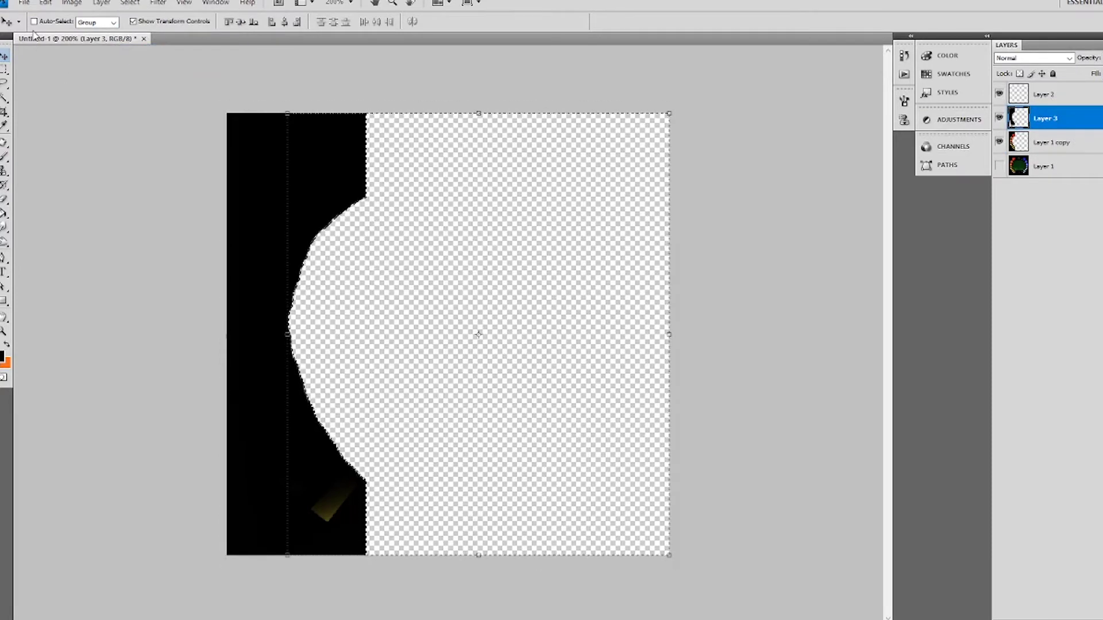
# Set up saving the image as a PNG copy and create a Health folder inside Goldeneye Watch.
pyautogui.click(24, 3)
pyautogui.click(47, 157)
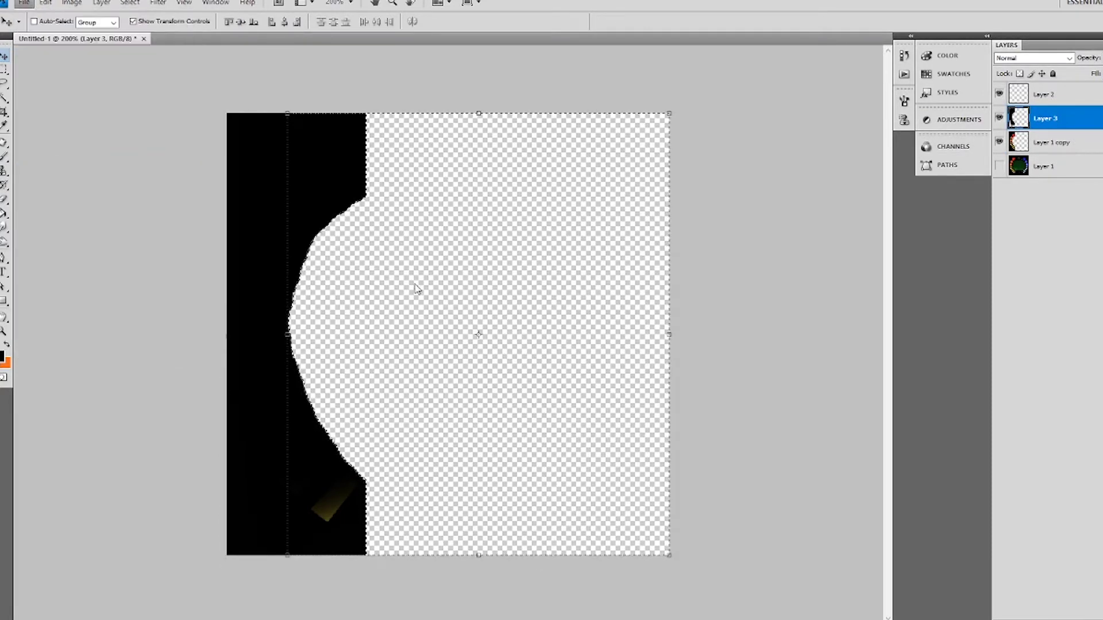
pyautogui.click(610, 383)
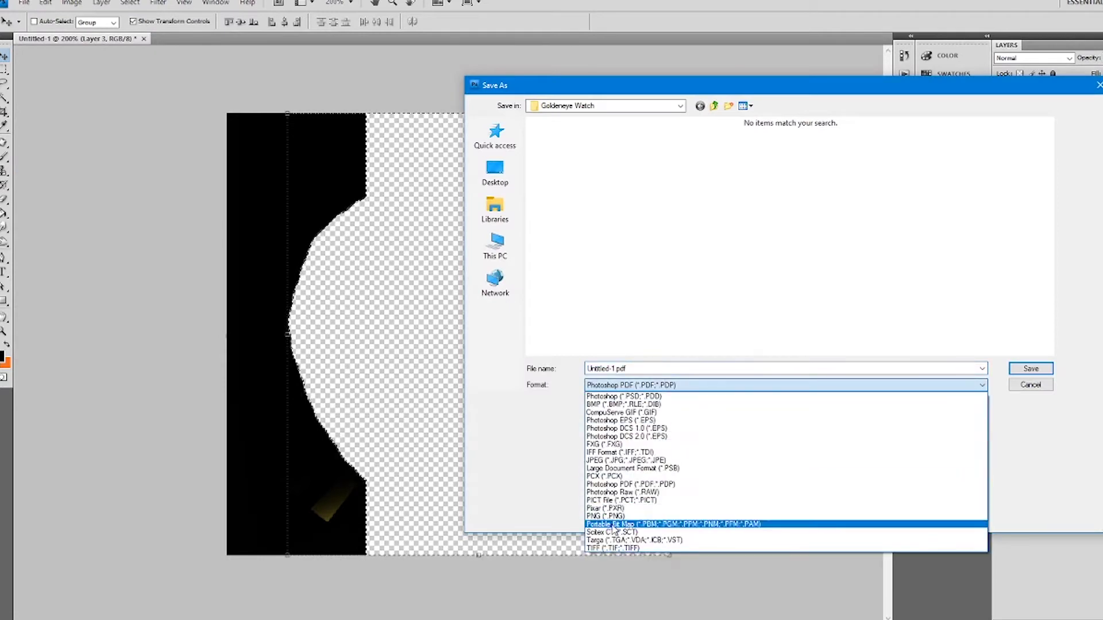
pyautogui.click(632, 524)
pyautogui.rightClick(631, 299)
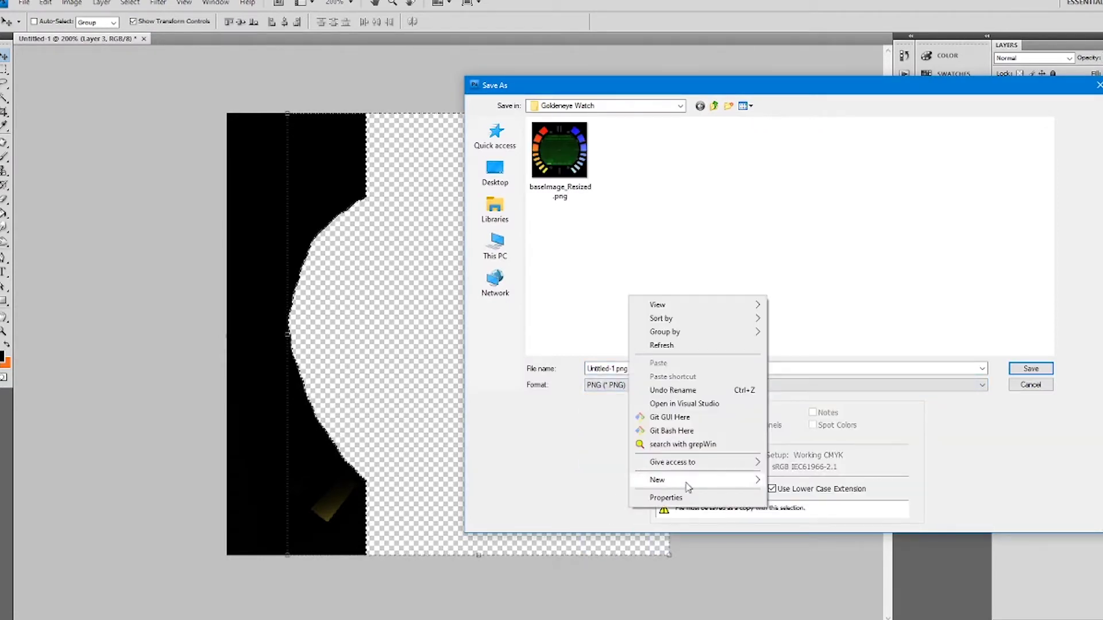
pyautogui.moveTo(738, 485)
pyautogui.click(792, 481)
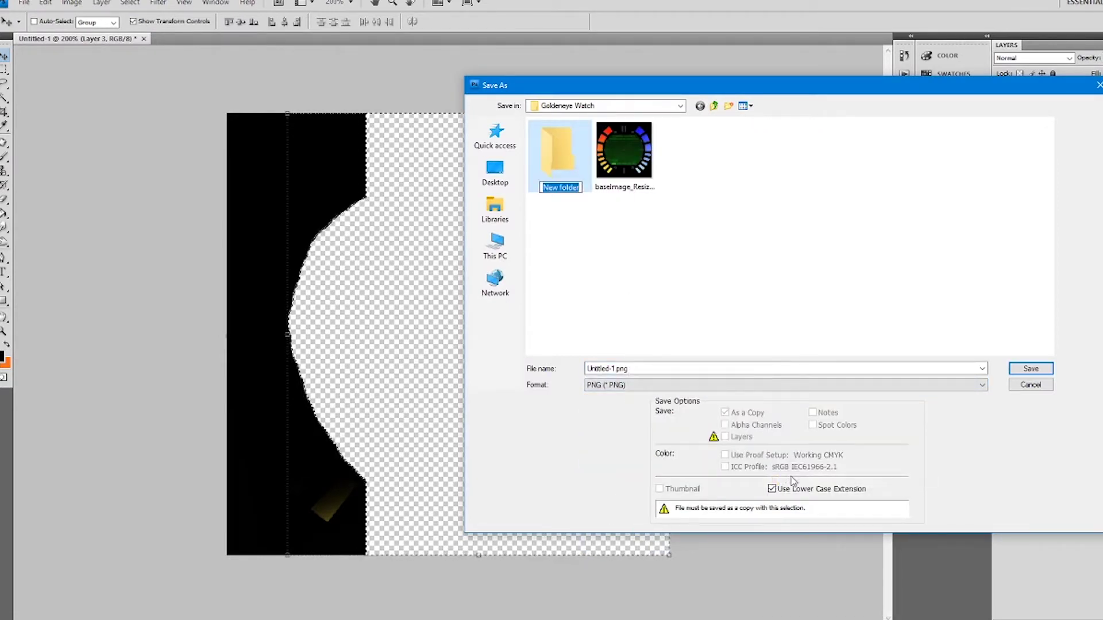
pyautogui.write('Health')
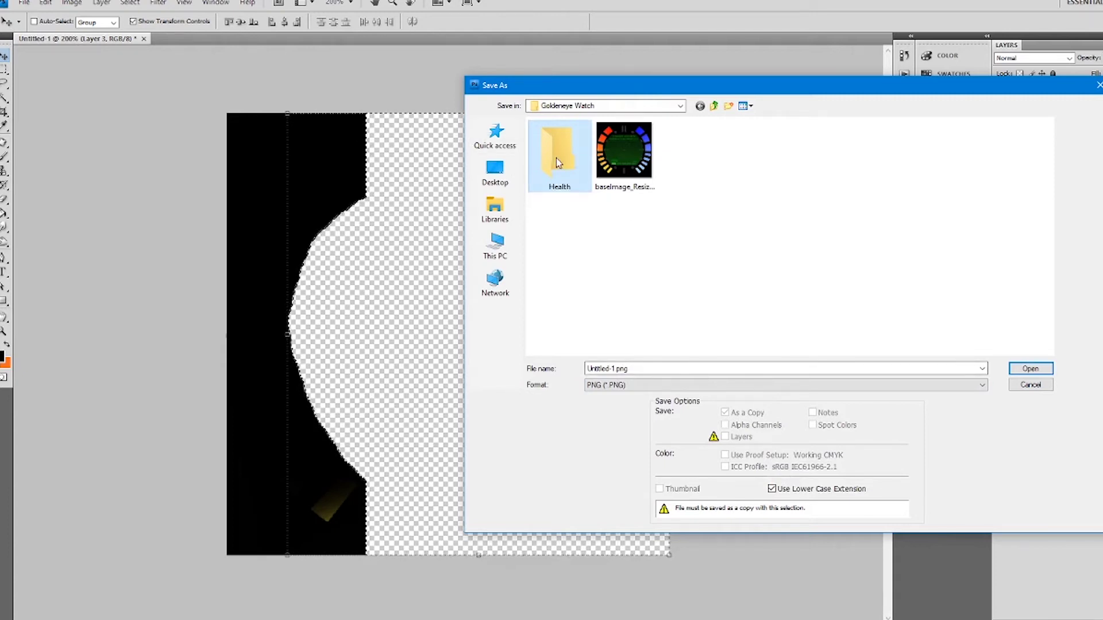
# Save the PNG copy in the Health folder under the name 01.
pyautogui.doubleClick(556, 157)
pyautogui.click(651, 370)
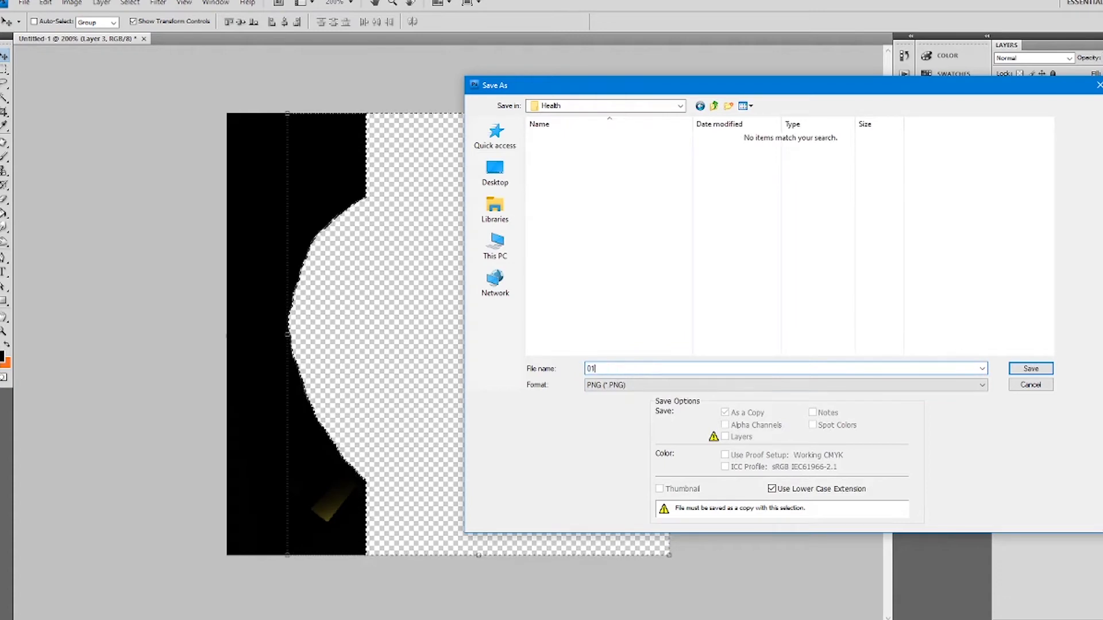
pyautogui.press('Return')
pyautogui.press('Return')
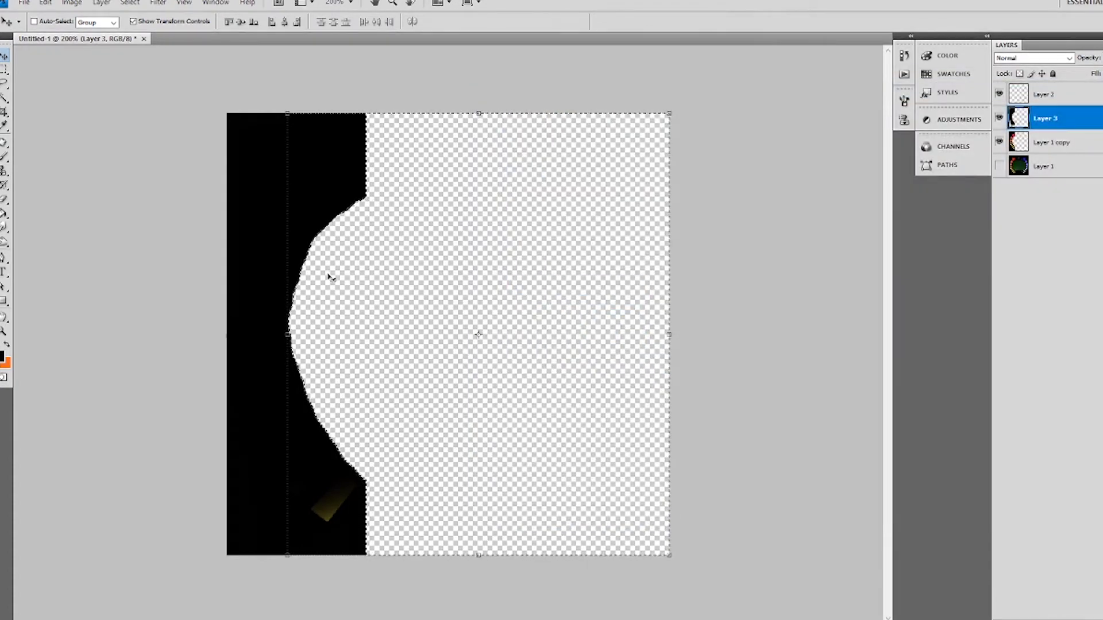
# Undo the deletion on Layer 3, clear the selection, and shift the black paint slightly up and left to reveal more of the lowest bar.
pyautogui.hotkey('ctrl', 'z')
pyautogui.press('l')
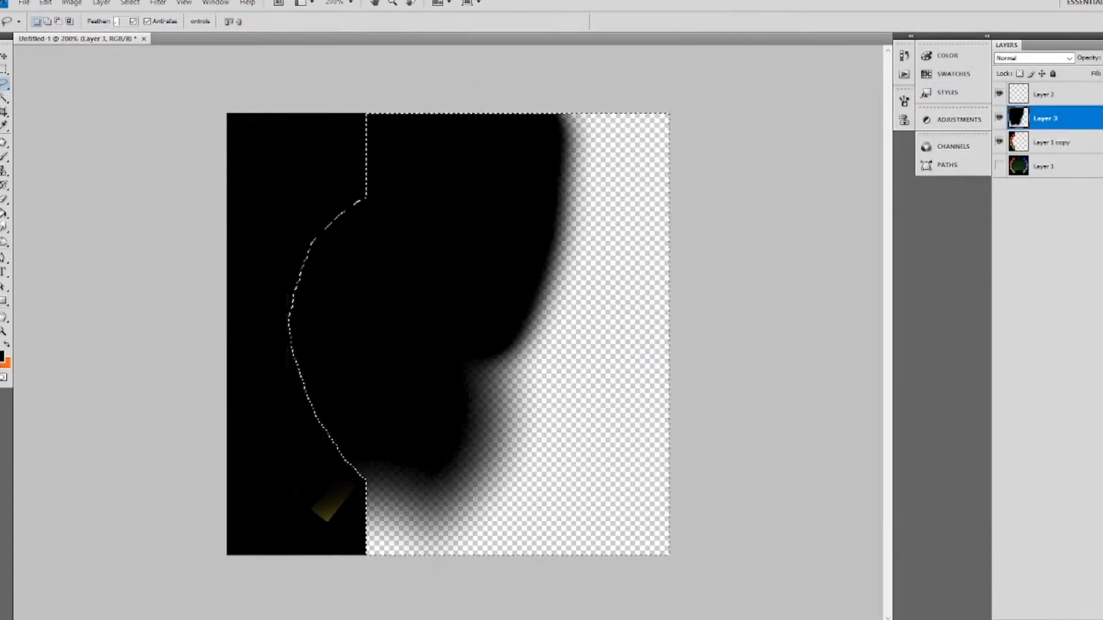
pyautogui.click(4, 58)
pyautogui.moveTo(303, 362); pyautogui.dragTo(290, 352)
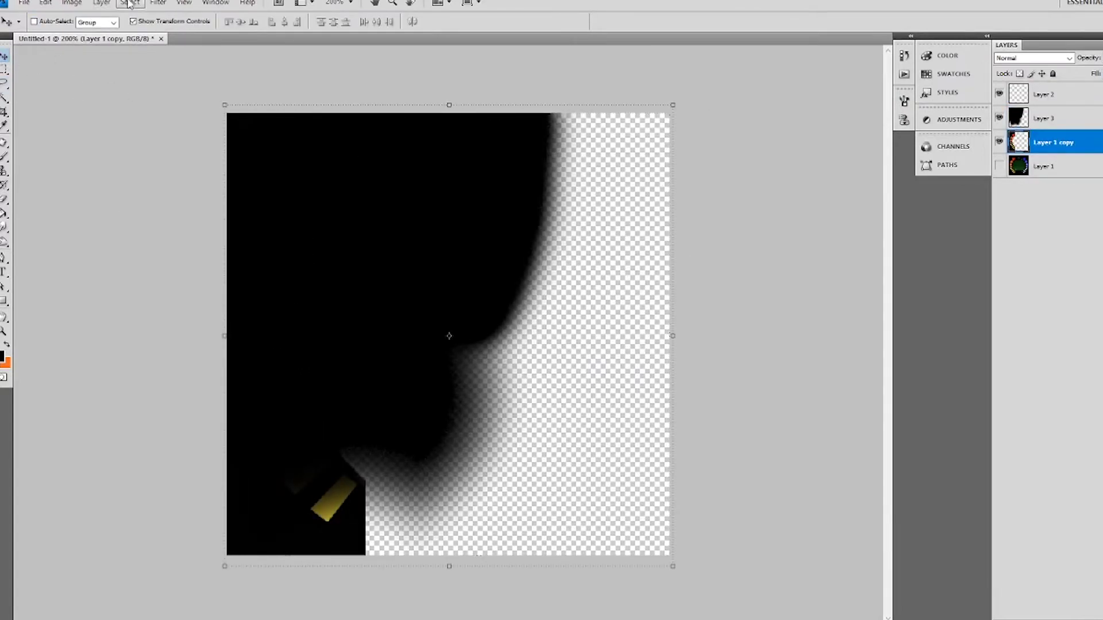
# Load the inverted Layer 1 copy transparency as a new selection and delete that area from Layer 3.
pyautogui.click(130, 4)
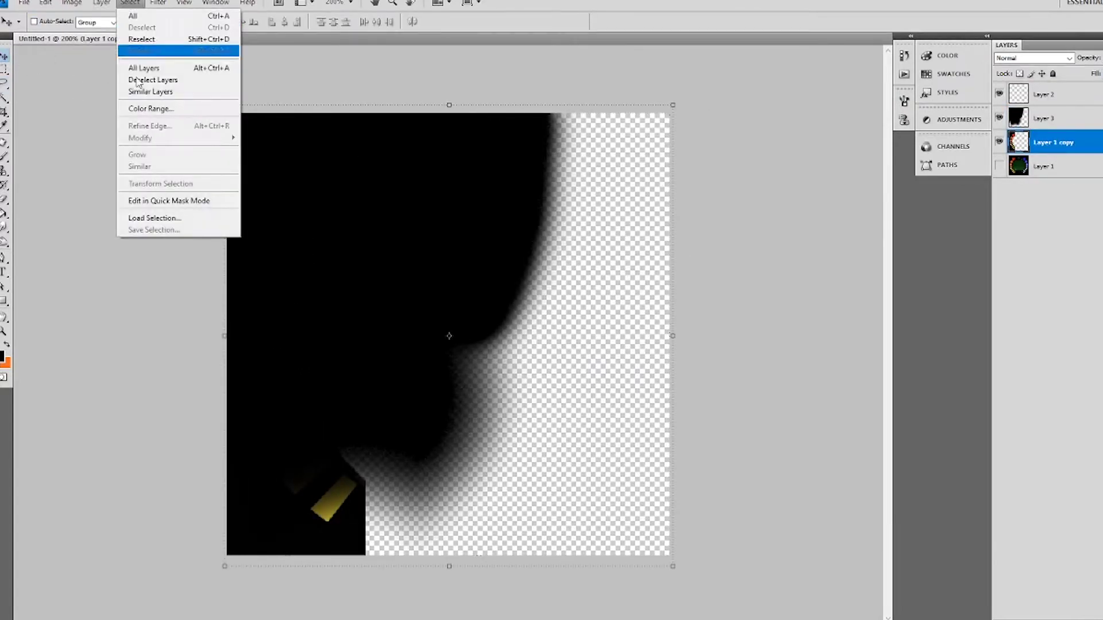
pyautogui.click(152, 217)
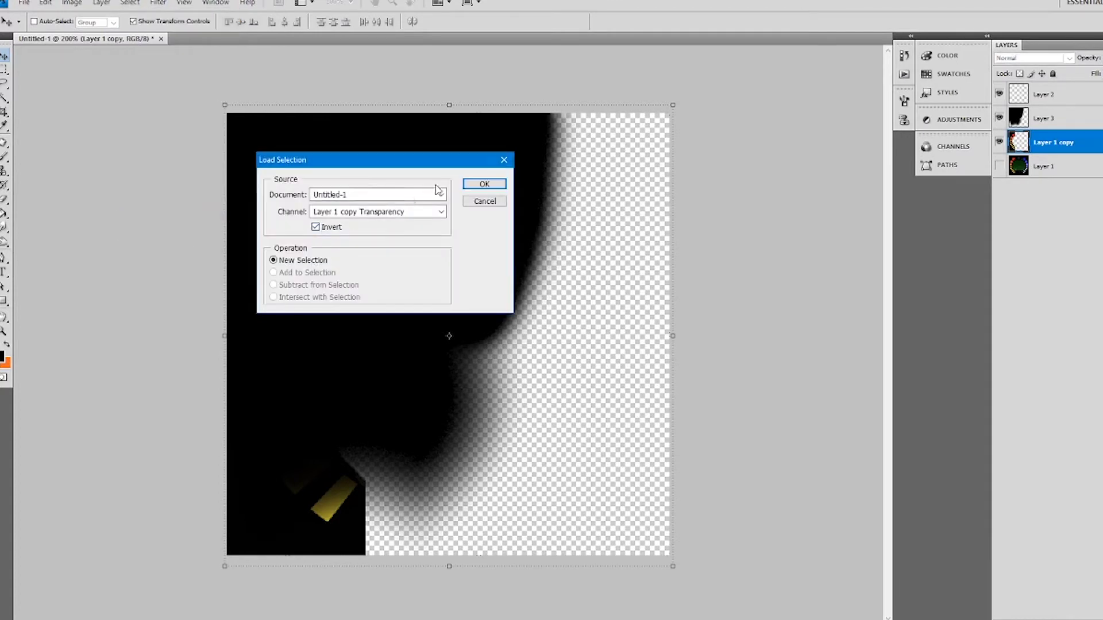
pyautogui.click(482, 185)
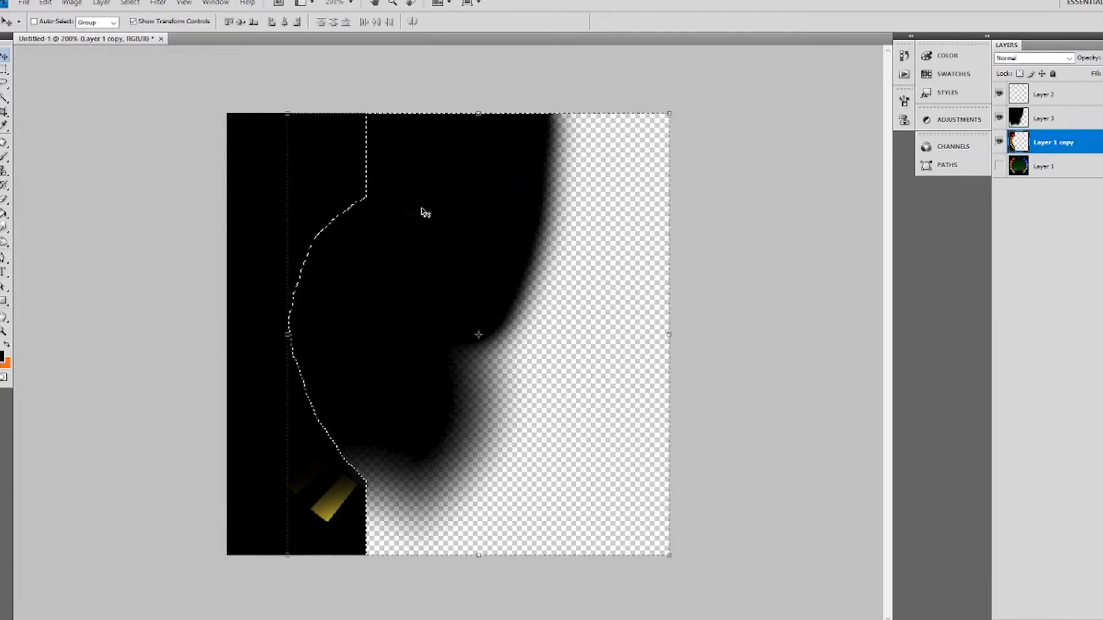
pyautogui.click(1009, 128)
pyautogui.press('Delete')
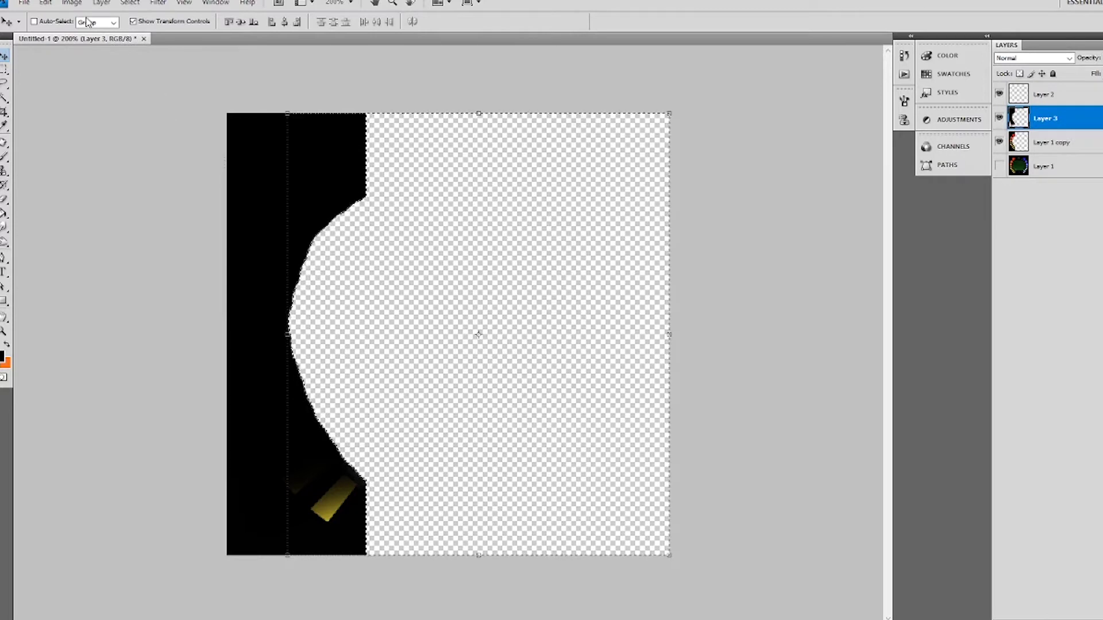
# Save the current image as a PNG copy named 02 in the Health folder.
pyautogui.click(24, 3)
pyautogui.click(51, 166)
pyautogui.click(637, 385)
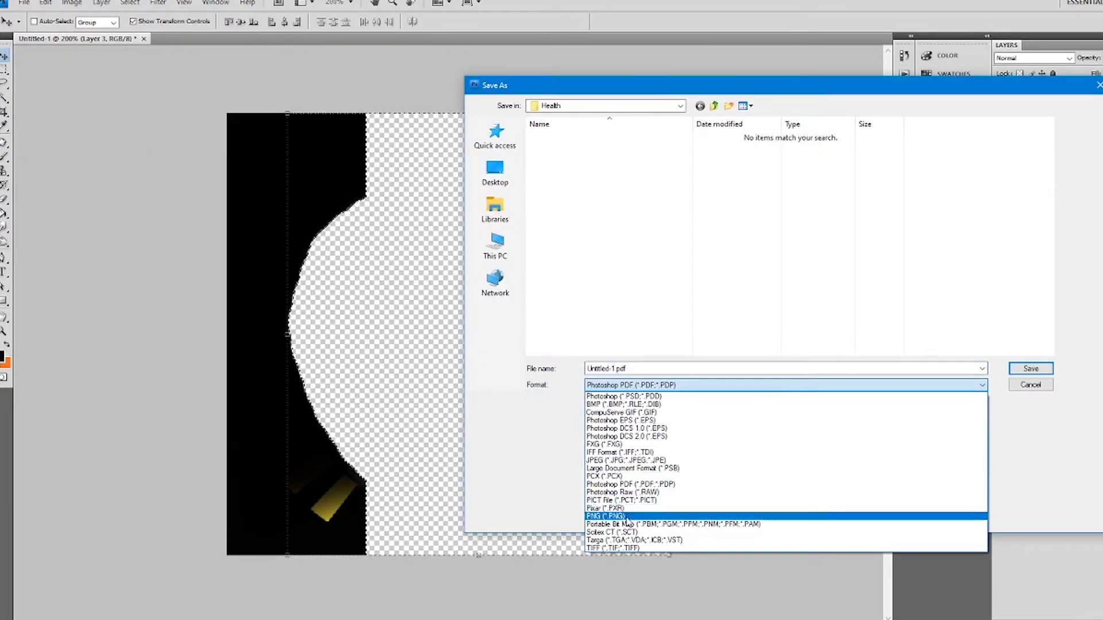
pyautogui.click(605, 515)
pyautogui.click(657, 368)
pyautogui.doubleClick(654, 368)
pyautogui.write('0')
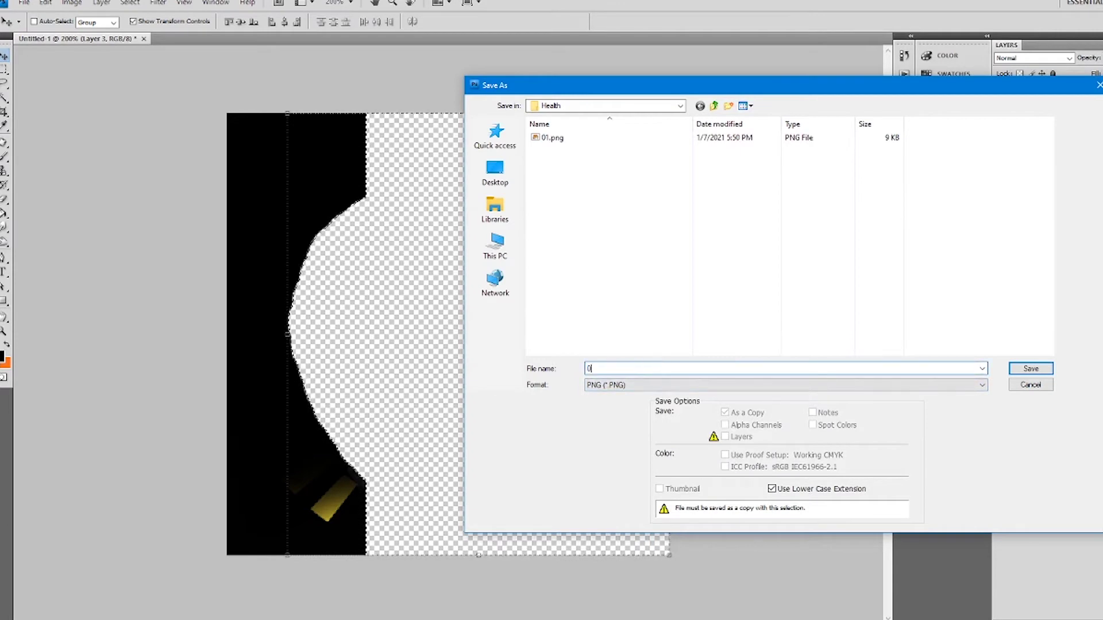
pyautogui.press('Return')
pyautogui.press('Return')
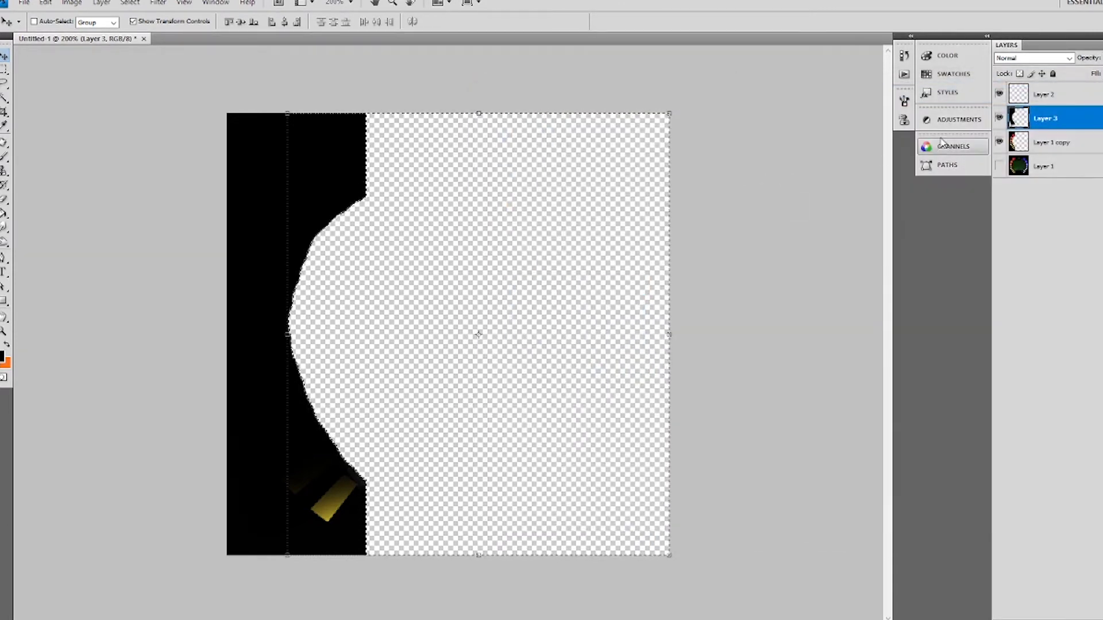
# Undo the last deletion on Layer 3, clear the selection, and make Layer 3 active again.
pyautogui.hotkey('ctrl', 'z')
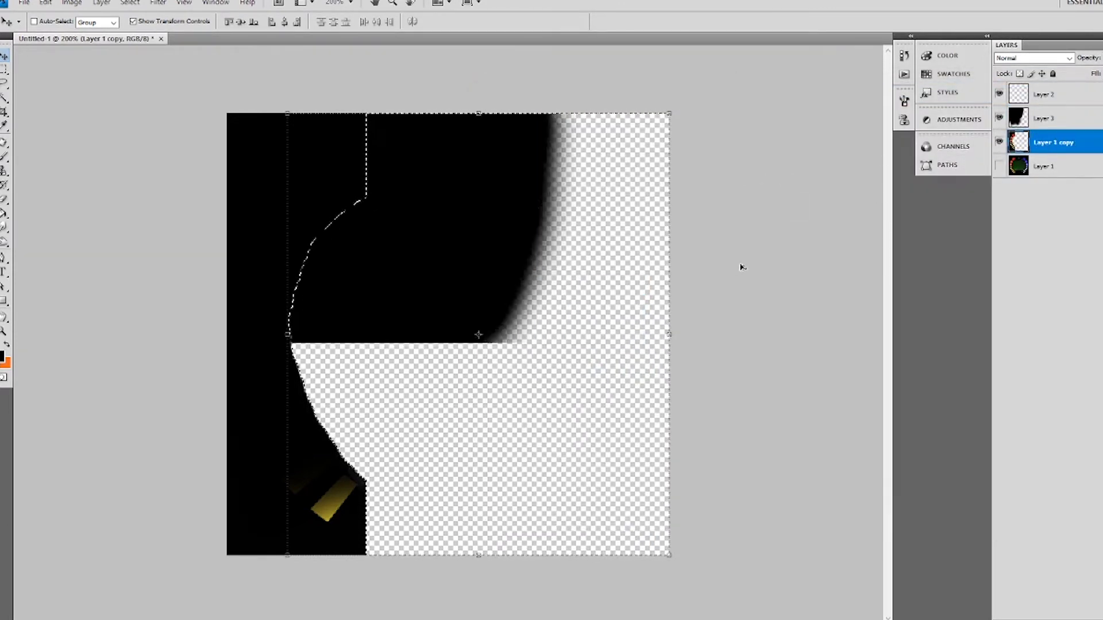
pyautogui.hotkey('ctrl', 'alt', 'z')
pyautogui.click(5, 83)
pyautogui.click(69, 84)
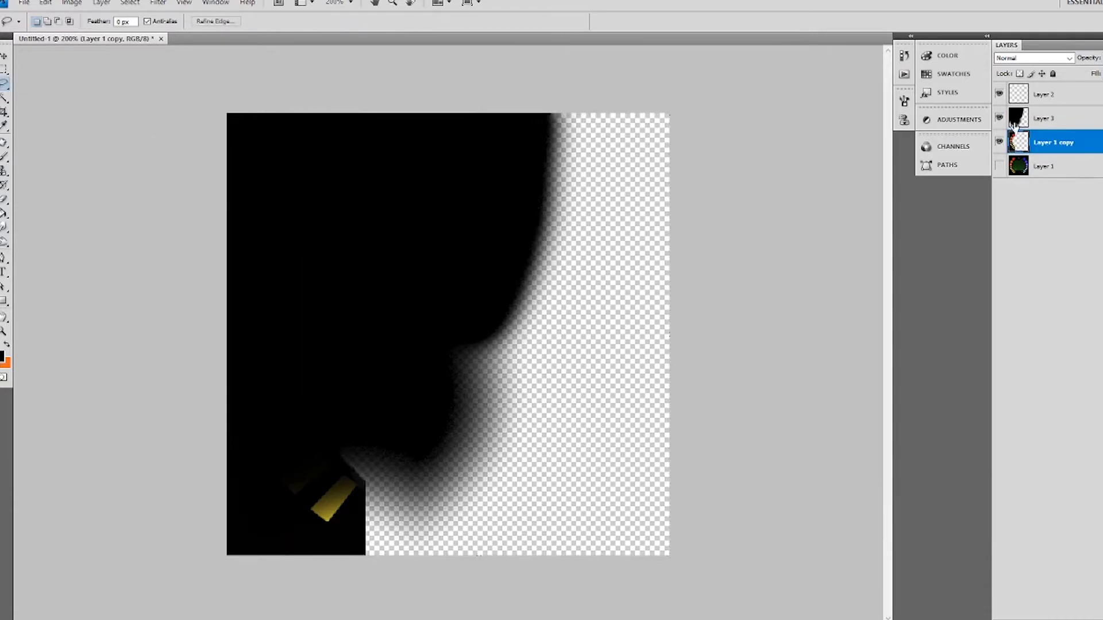
pyautogui.click(1013, 122)
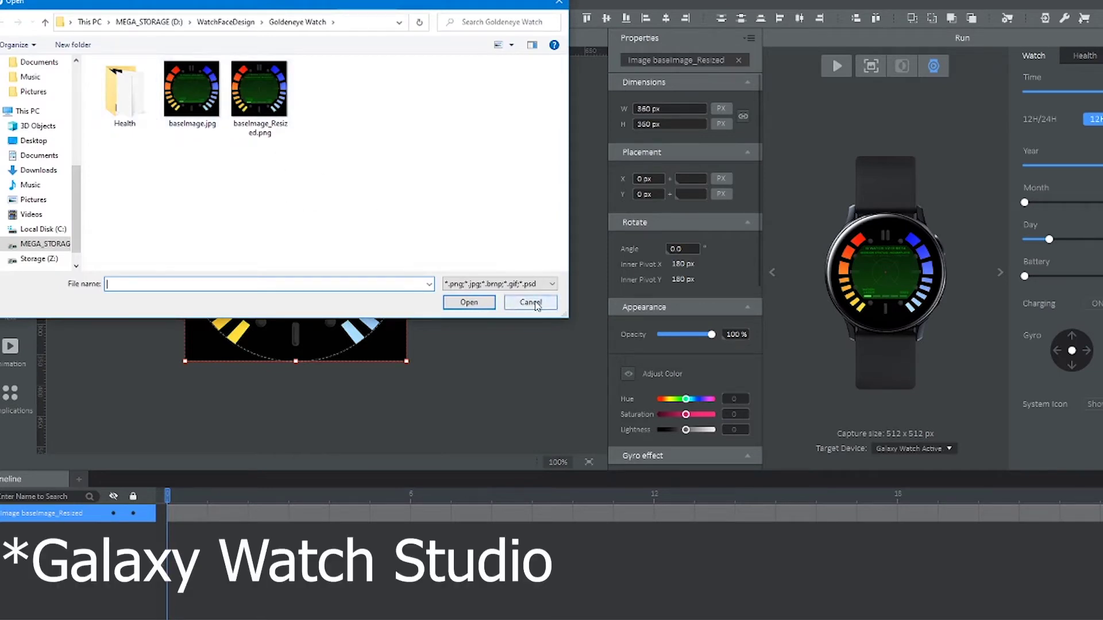
# In Galaxy Watch Studio, import 01.png through 25.png from the Health folder as images.
pyautogui.doubleClick(124, 94)
pyautogui.click(125, 96)
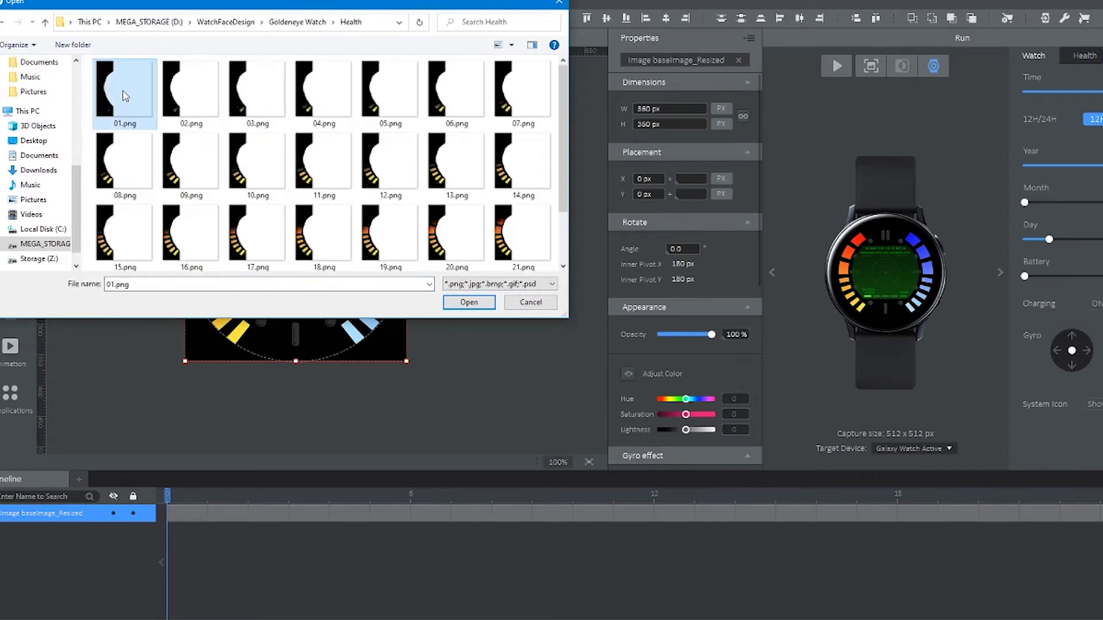
pyautogui.moveTo(563, 115); pyautogui.dragTo(564, 219)
pyautogui.keyDown('shift'); pyautogui.click(324, 233); pyautogui.keyUp('shift')
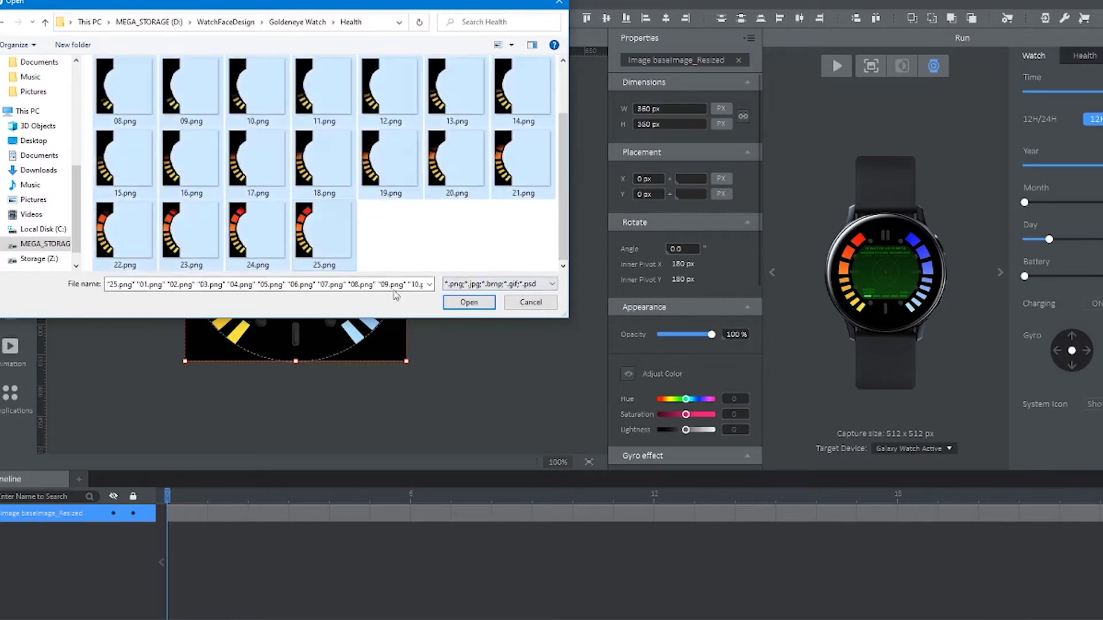
pyautogui.click(463, 303)
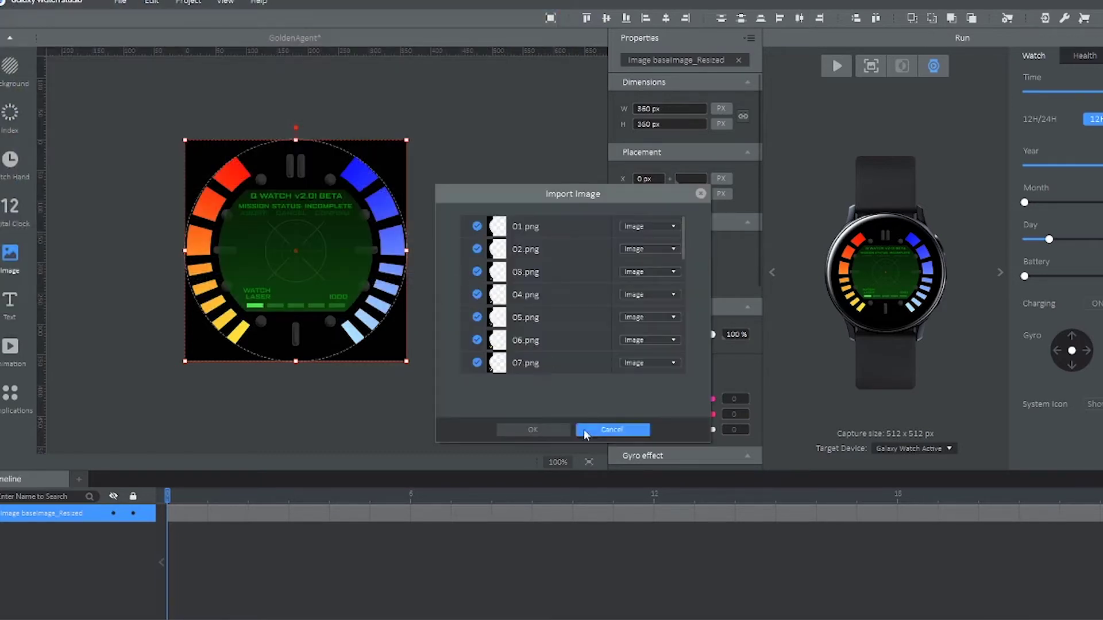
pyautogui.click(550, 427)
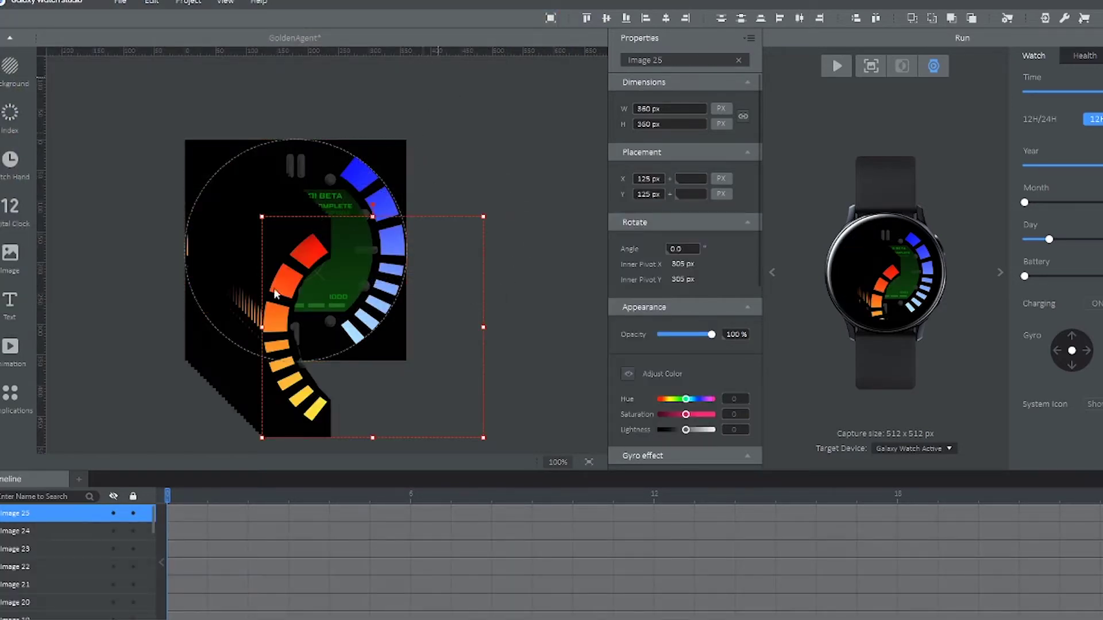
# Select the layers Image 25 through Image 01 and fit them all to the watch screen.
pyautogui.scroll(-10, 146, 569)
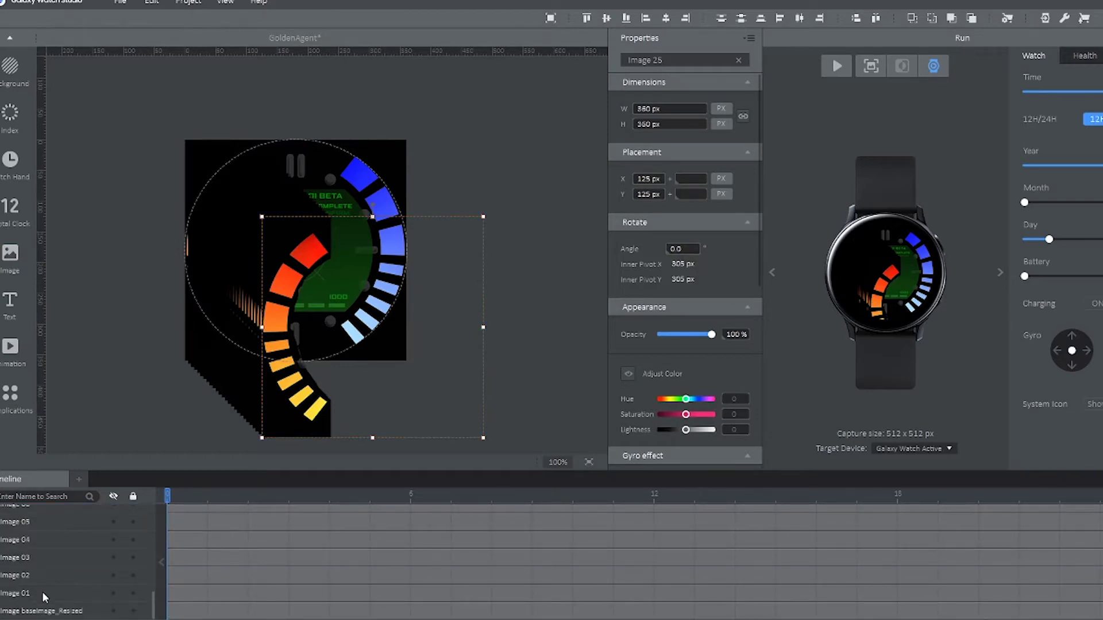
pyautogui.keyDown('shift'); pyautogui.click(43, 593); pyautogui.keyUp('shift')
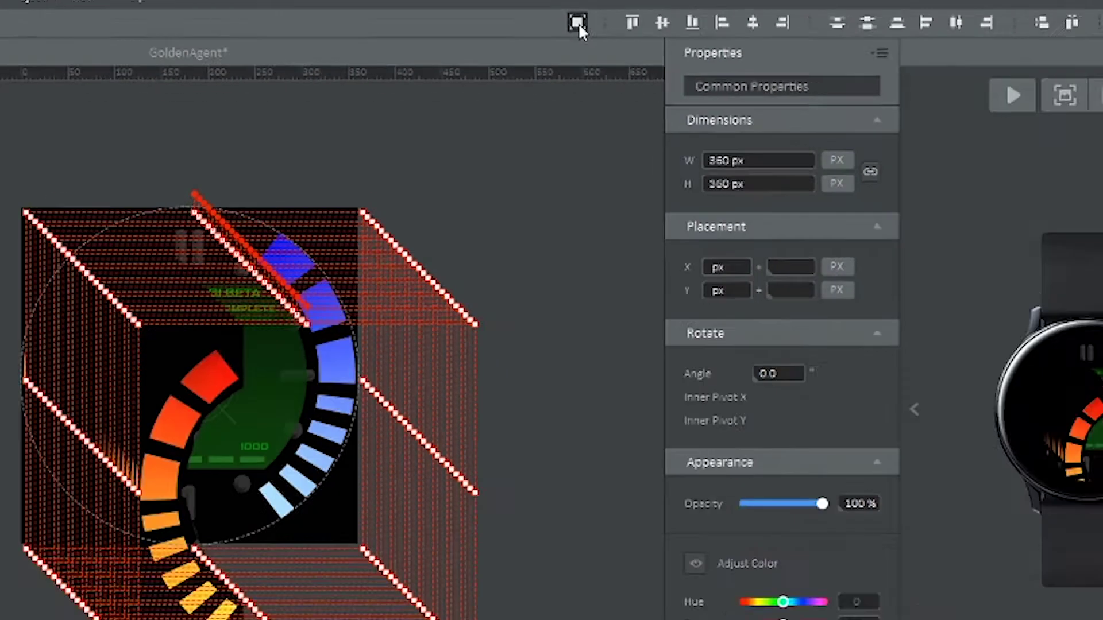
pyautogui.click(595, 25)
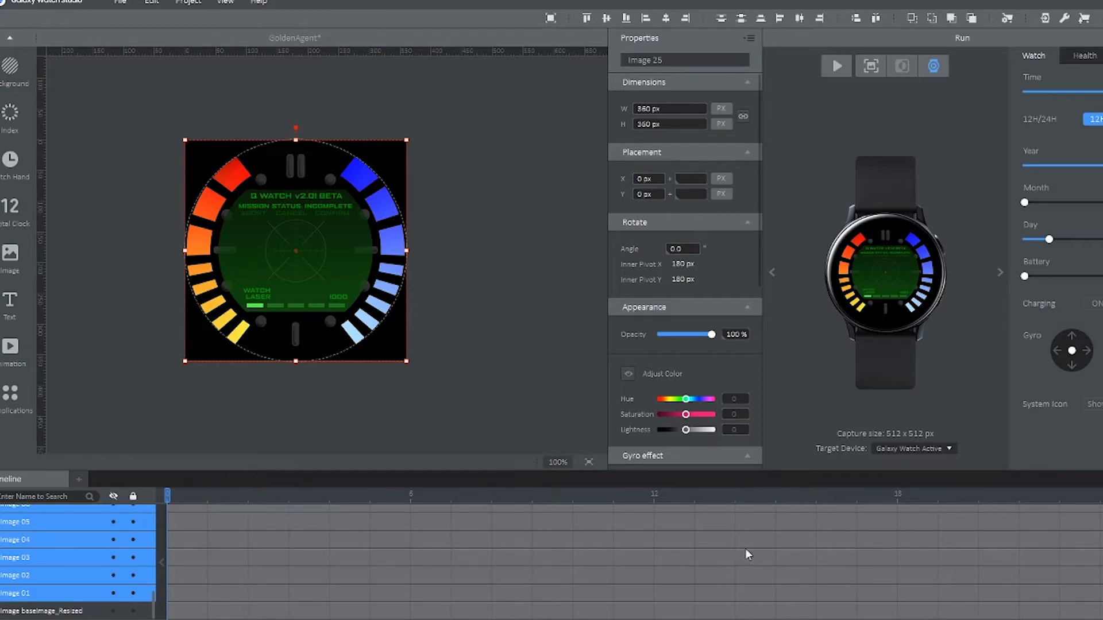
# Add a Battery % timeline and move its playhead to 0.
pyautogui.click(80, 478)
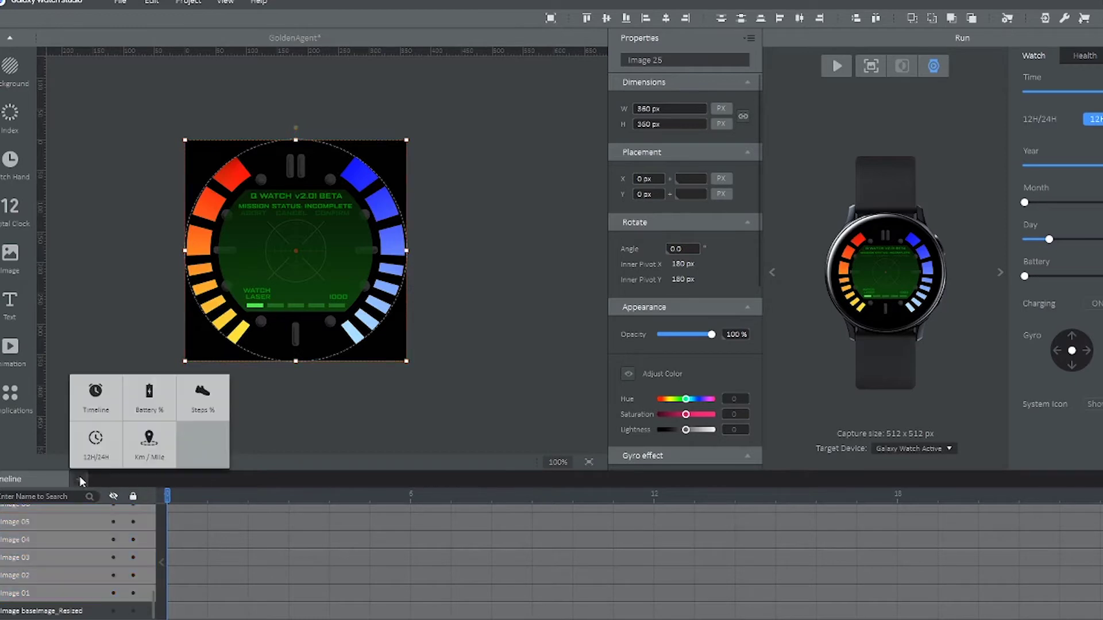
pyautogui.click(138, 393)
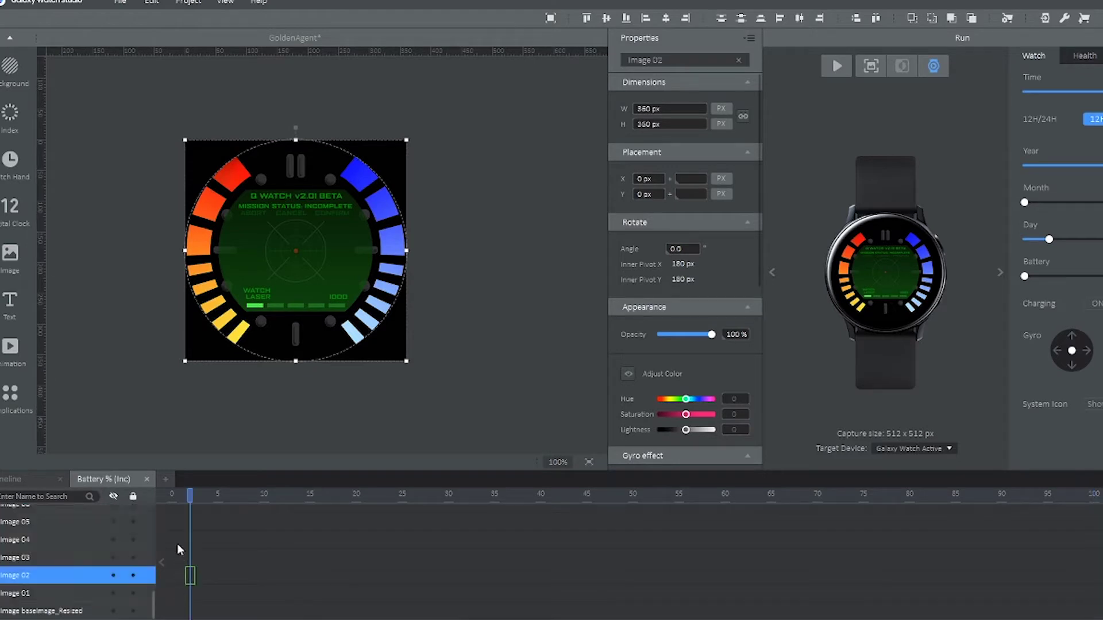
pyautogui.click(172, 494)
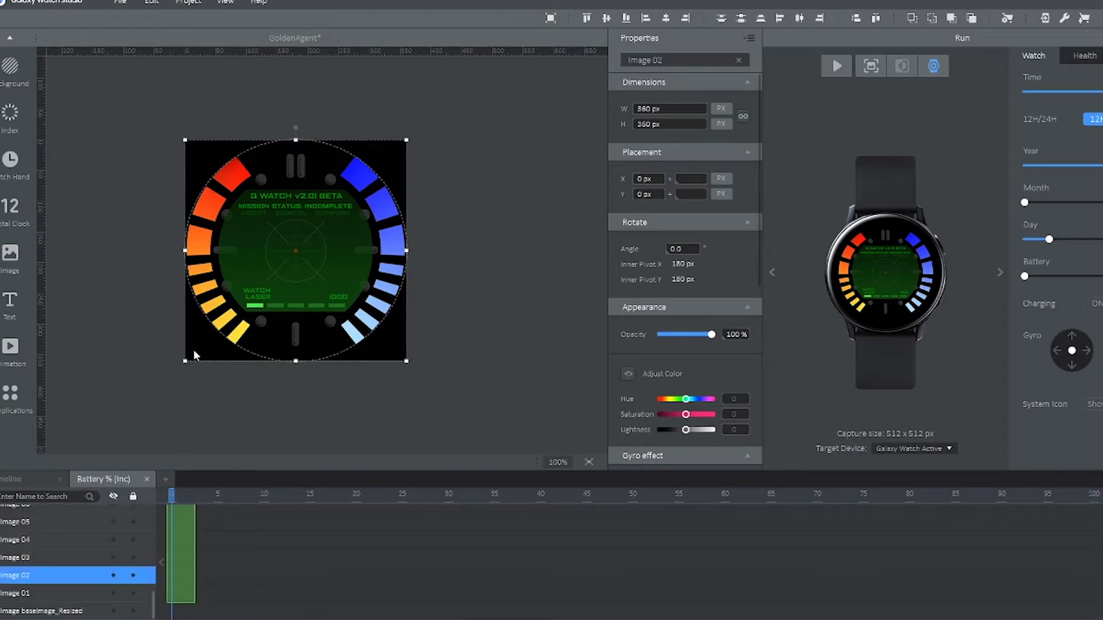
# Activate the numbered image layers on the Battery % timeline and hide them across the full 0 to 100 range.
pyautogui.click(182, 542)
pyautogui.rightClick(183, 539)
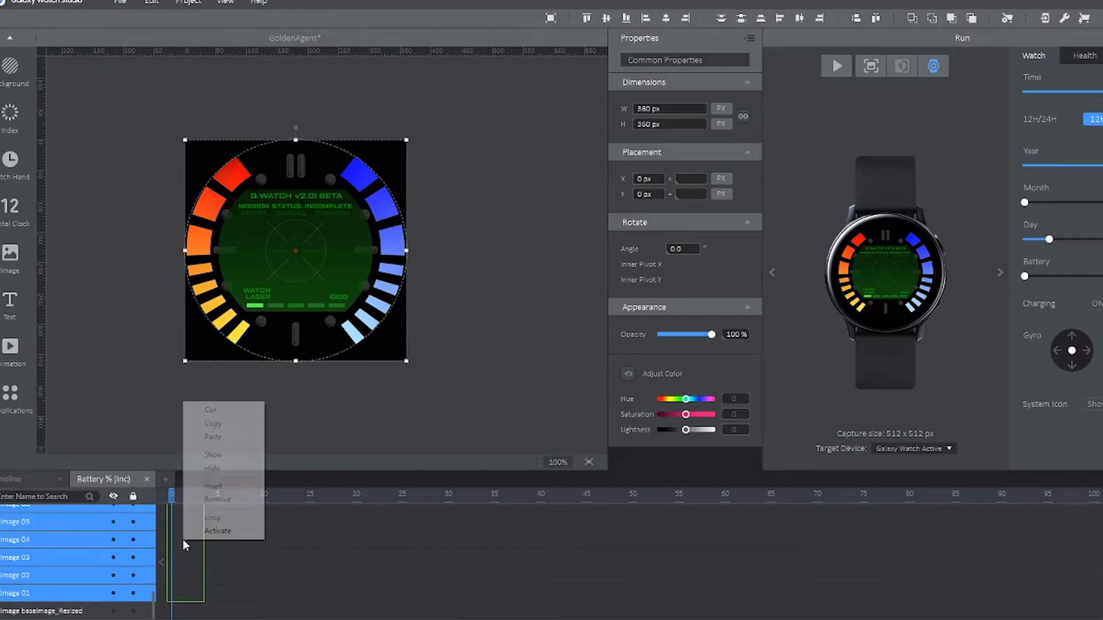
pyautogui.click(218, 530)
pyautogui.click(219, 530)
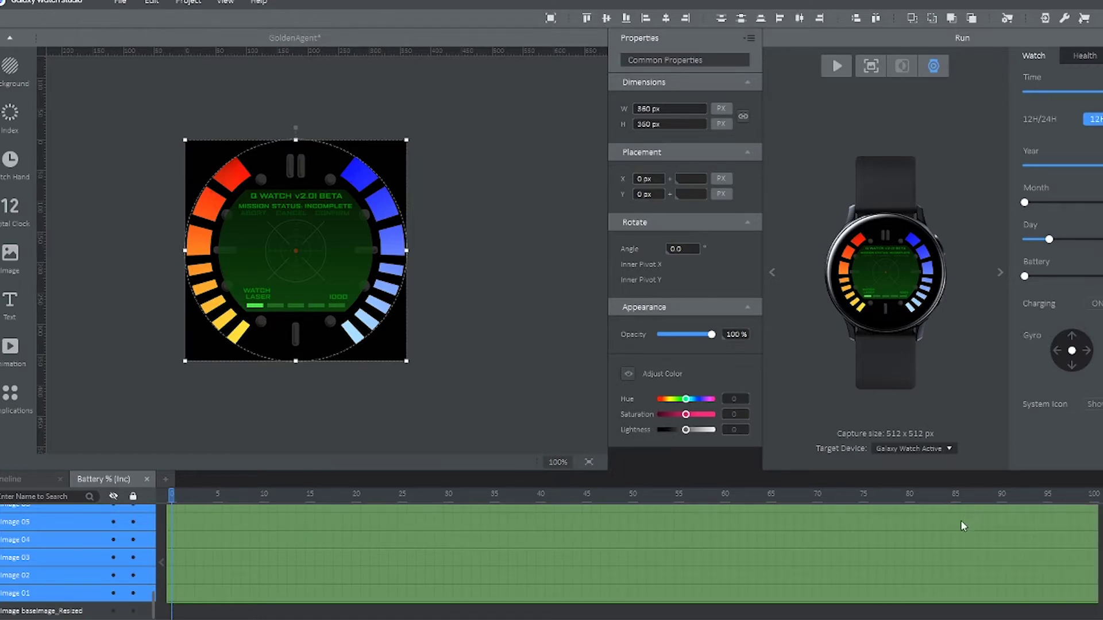
pyautogui.rightClick(906, 562)
pyautogui.click(951, 498)
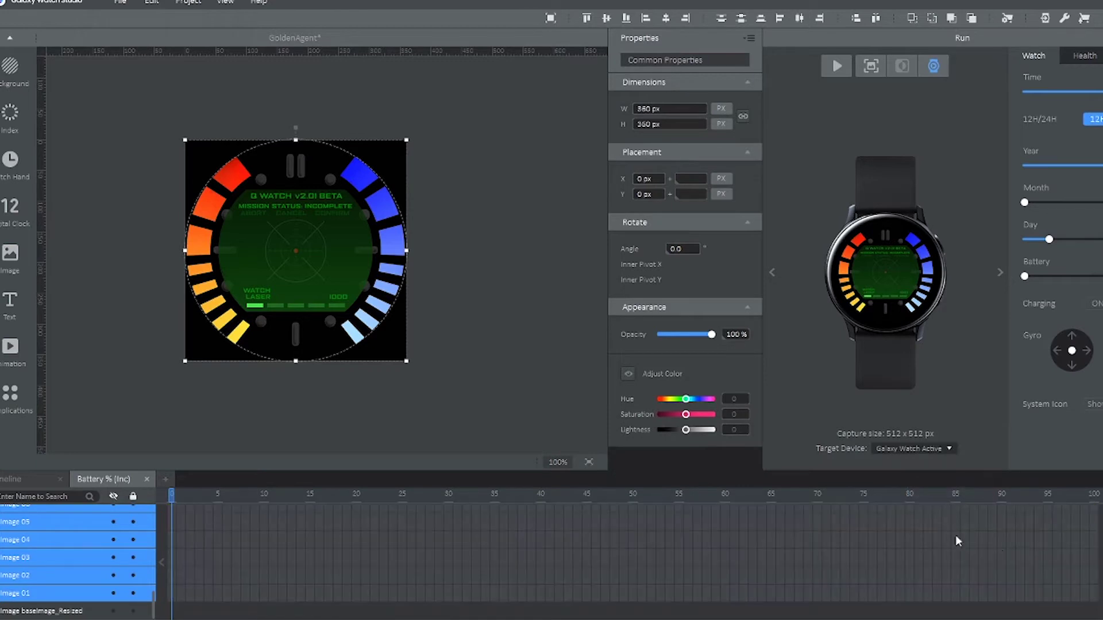
# Show Image 01 only at 0 and 1 percent on the Battery % timeline.
pyautogui.click(158, 590)
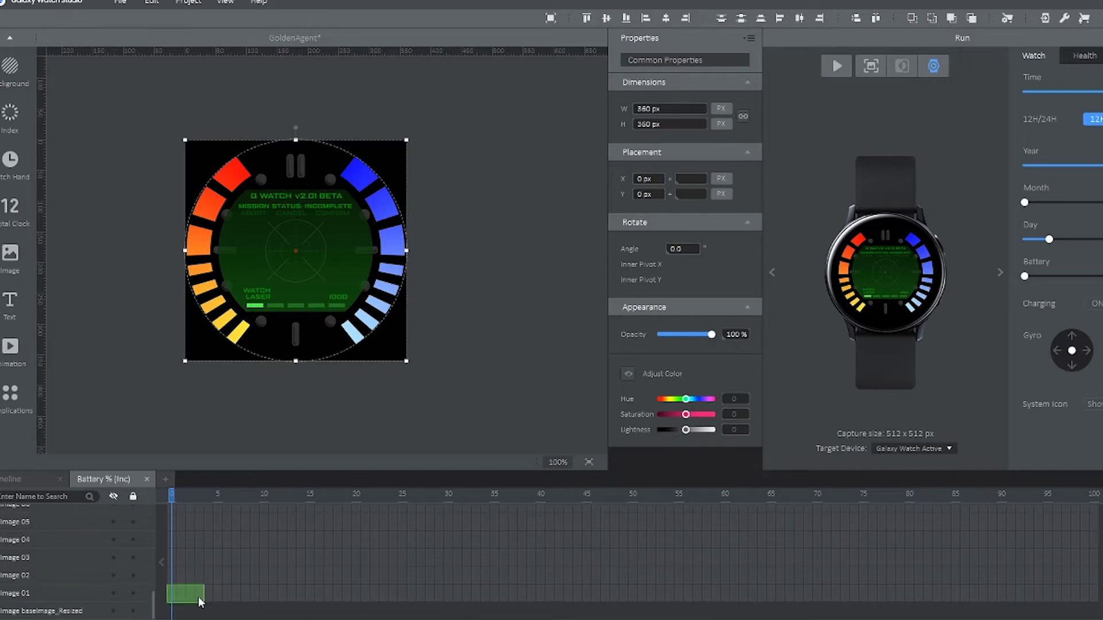
pyautogui.moveTo(195, 601); pyautogui.dragTo(179, 600)
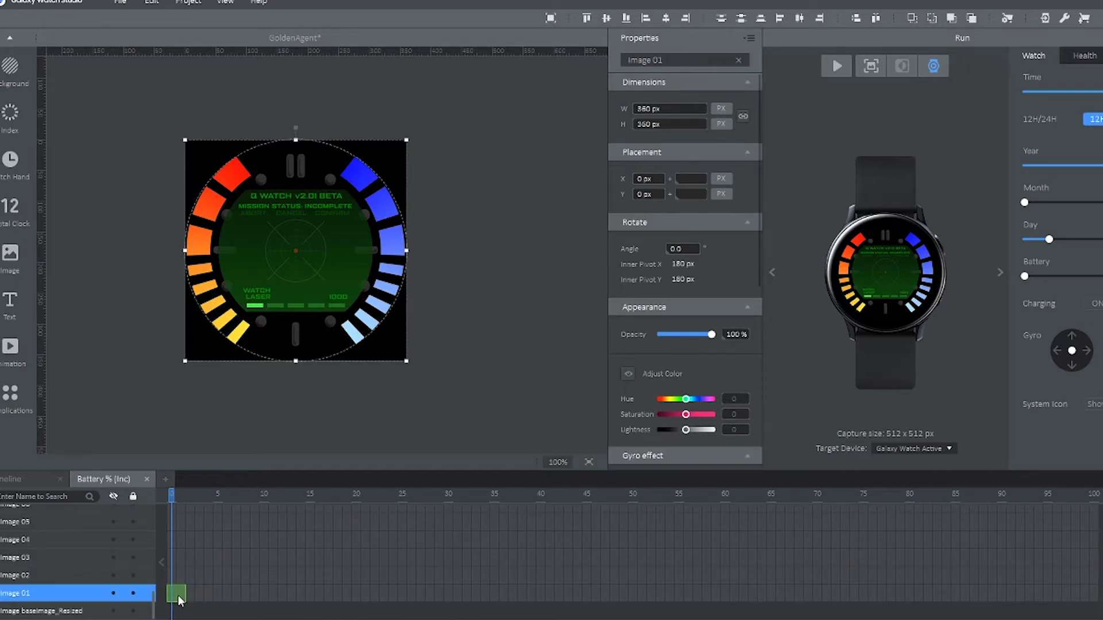
pyautogui.rightClick(178, 600)
pyautogui.click(208, 525)
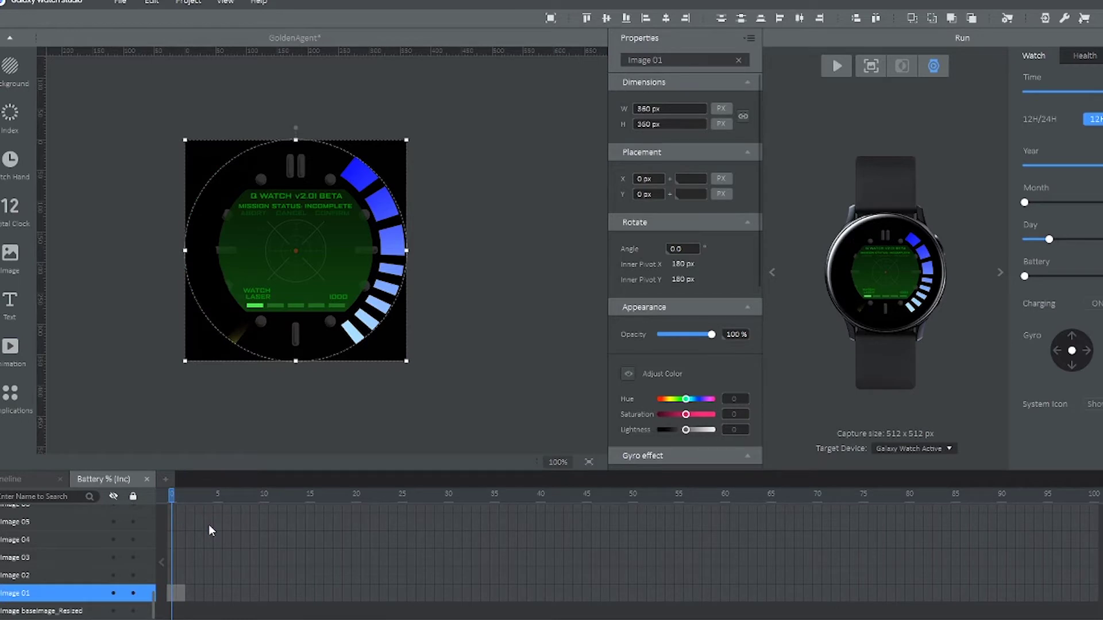
# Show Image 02 through Image 06 on the Battery % timeline in consecutive two-percent blocks from 2 to 11.
pyautogui.rightClick(248, 521)
pyautogui.click(287, 456)
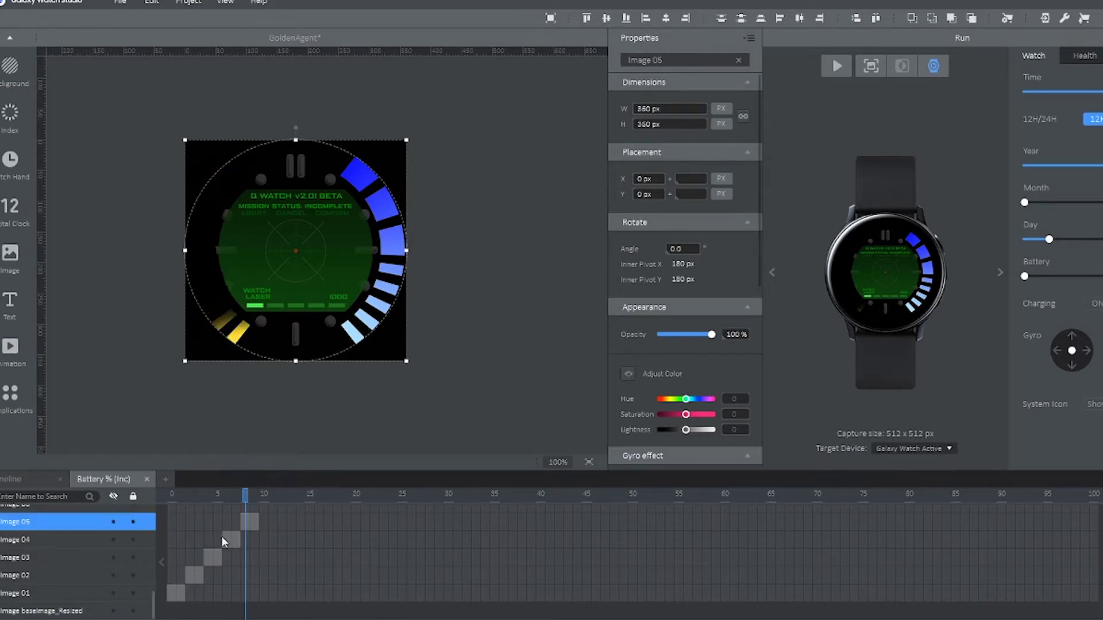
pyautogui.click(265, 507)
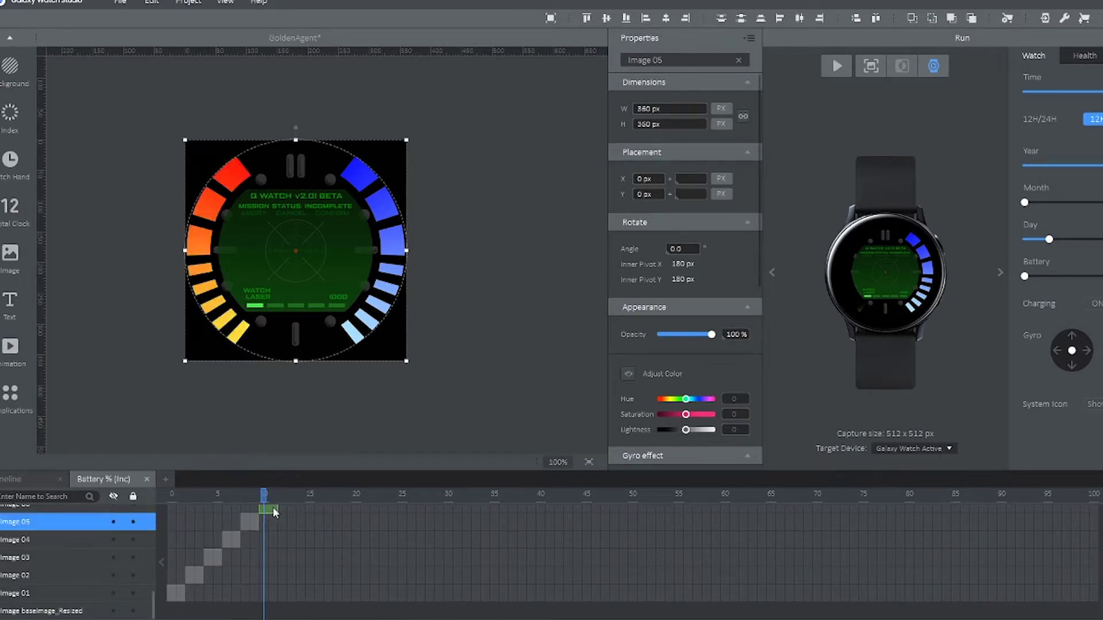
pyautogui.rightClick(274, 508)
pyautogui.click(287, 560)
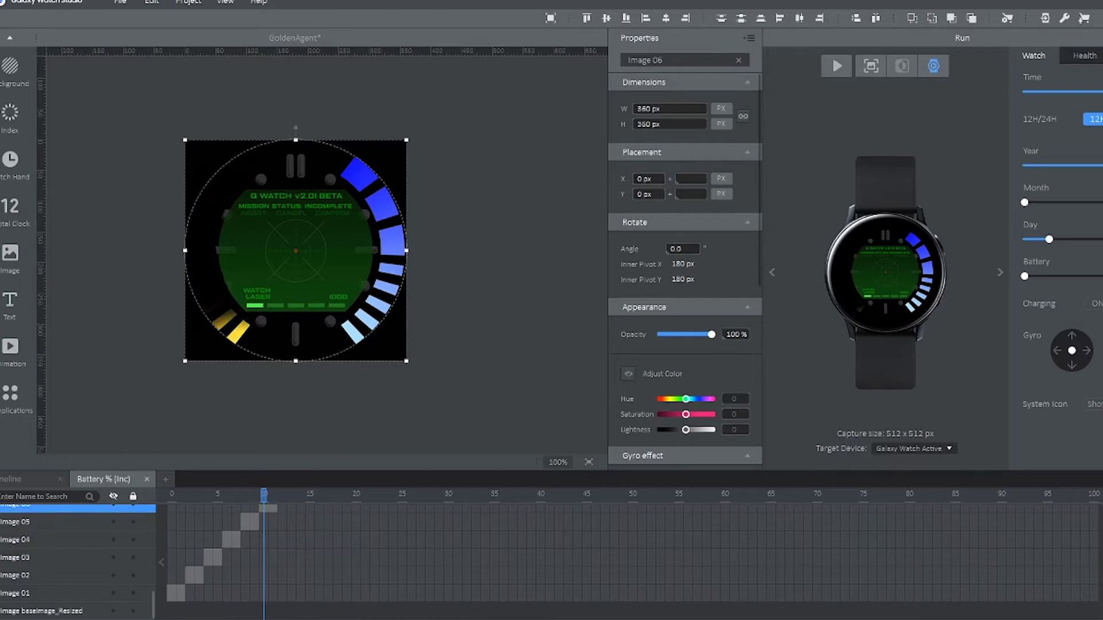
# Select the 12 to 13 percent block of Image 07 on the Battery % timeline.
pyautogui.scroll(1, 154, 610)
pyautogui.scroll(3, 152, 606)
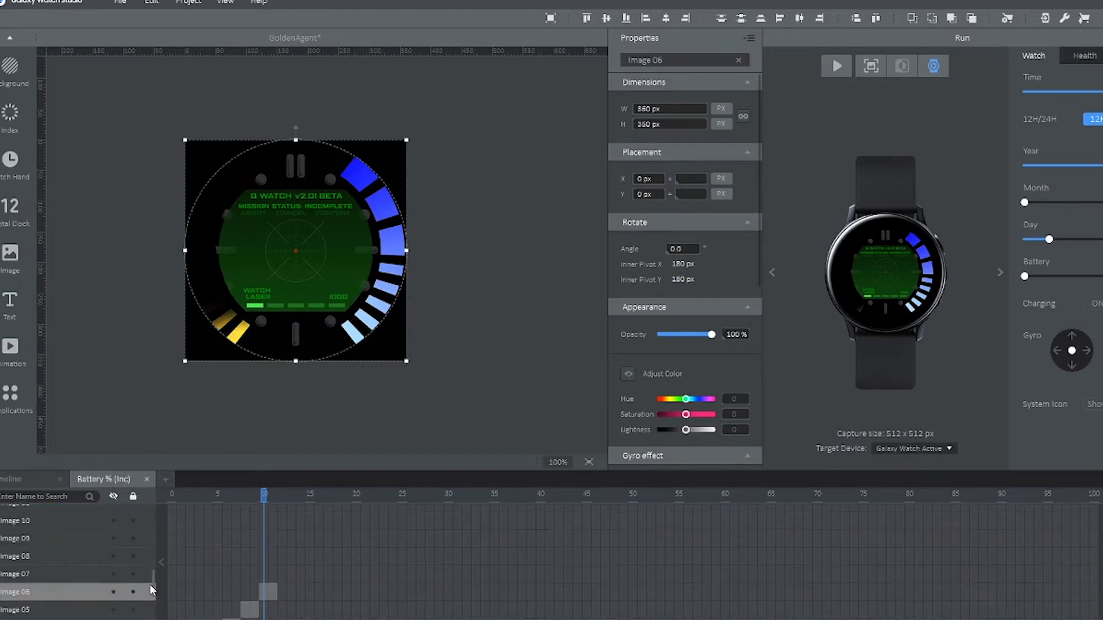
pyautogui.click(287, 582)
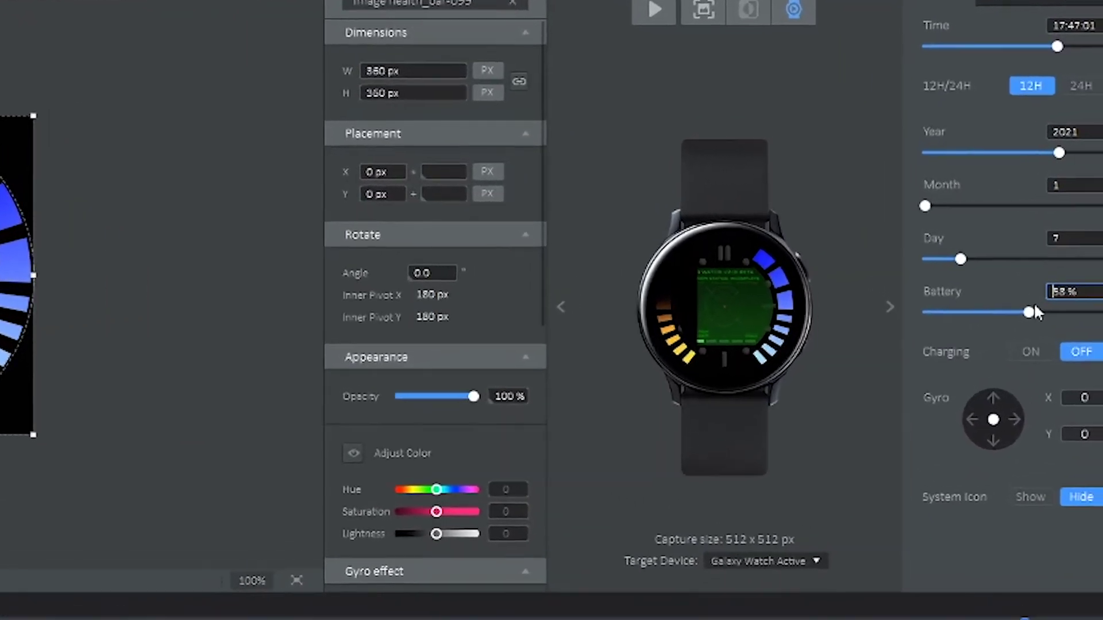
# Sweep the preview's battery level through its range down to 0% to check the health bar images.
pyautogui.moveTo(1096, 276); pyautogui.dragTo(1102, 276)
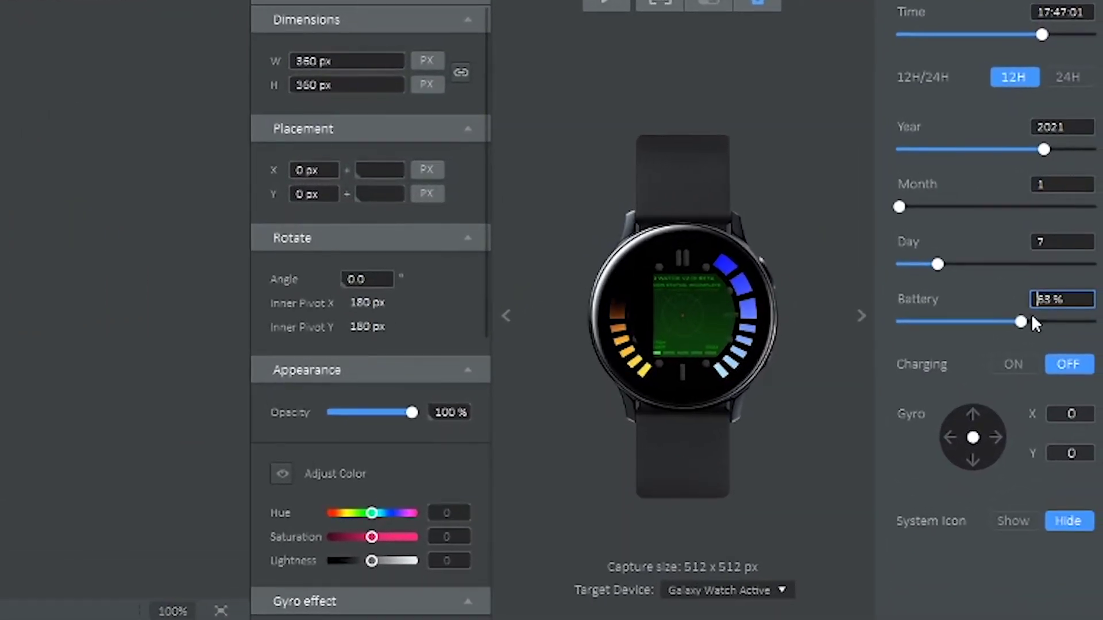
pyautogui.moveTo(1034, 322); pyautogui.dragTo(788, 374)
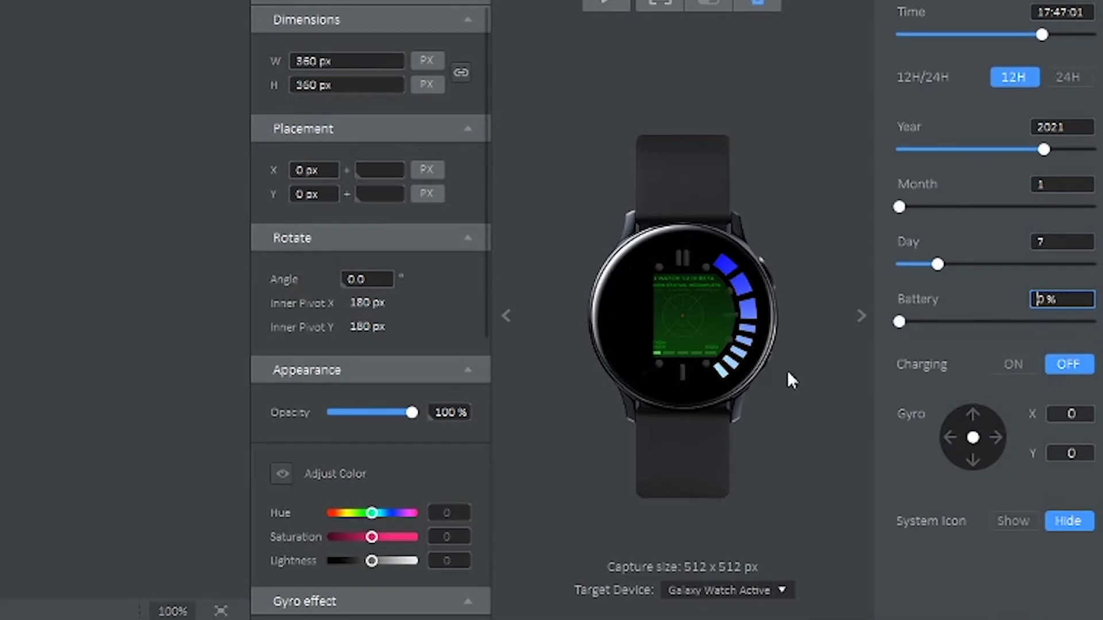
pyautogui.press('Return')
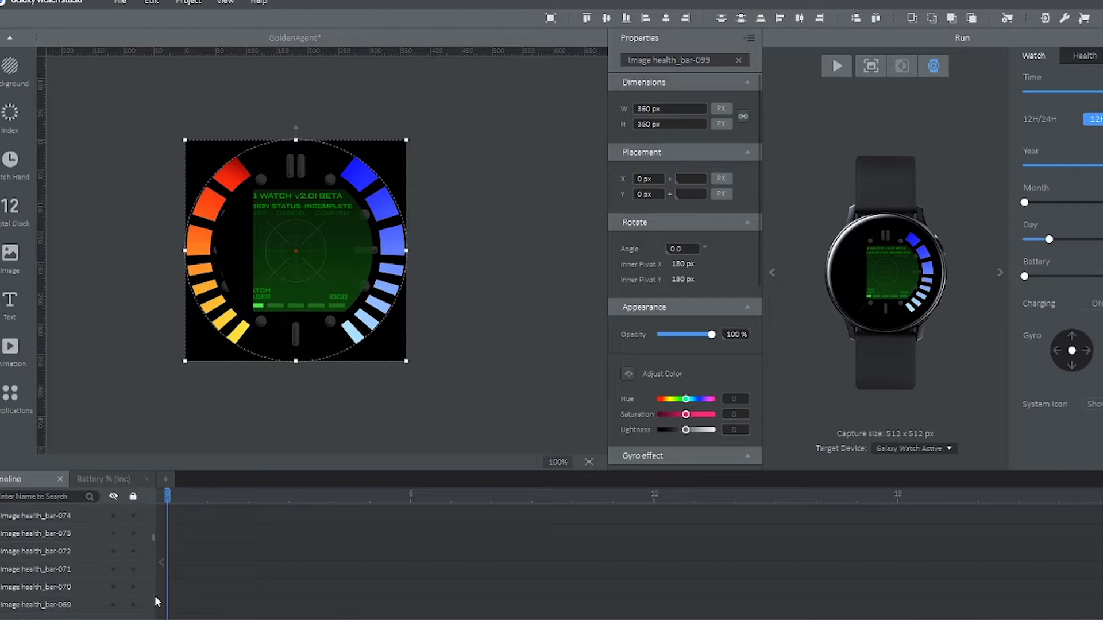
# Select the layers health_bar-099 down through health_bar-001 and combine them into one group.
pyautogui.moveTo(155, 602); pyautogui.dragTo(154, 619)
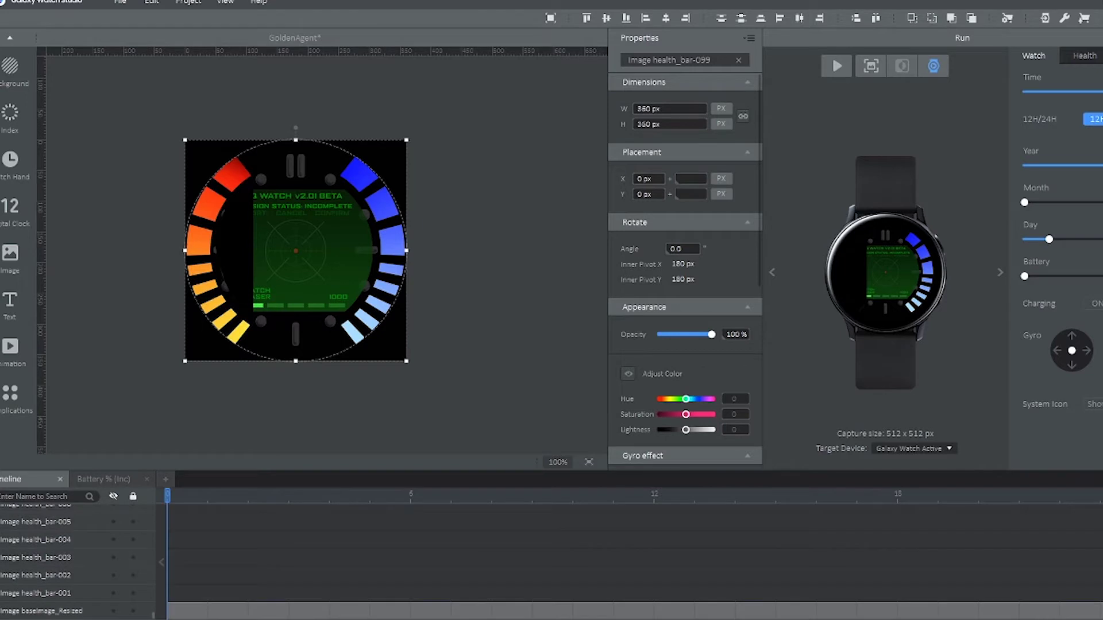
pyautogui.keyDown('shift'); pyautogui.click(56, 594); pyautogui.keyUp('shift')
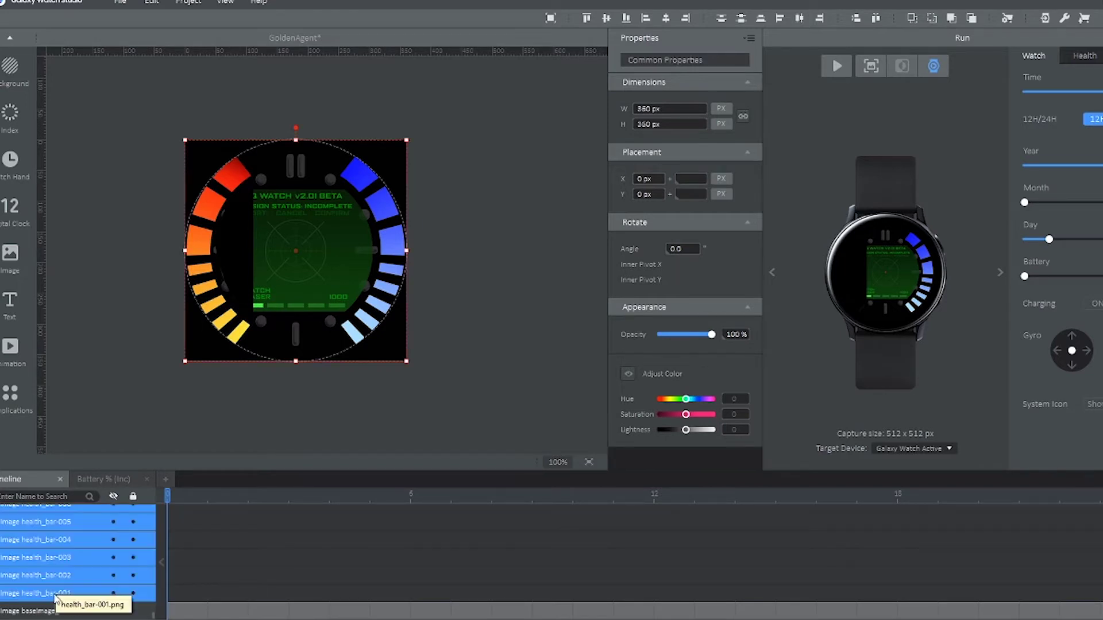
pyautogui.rightClick(54, 595)
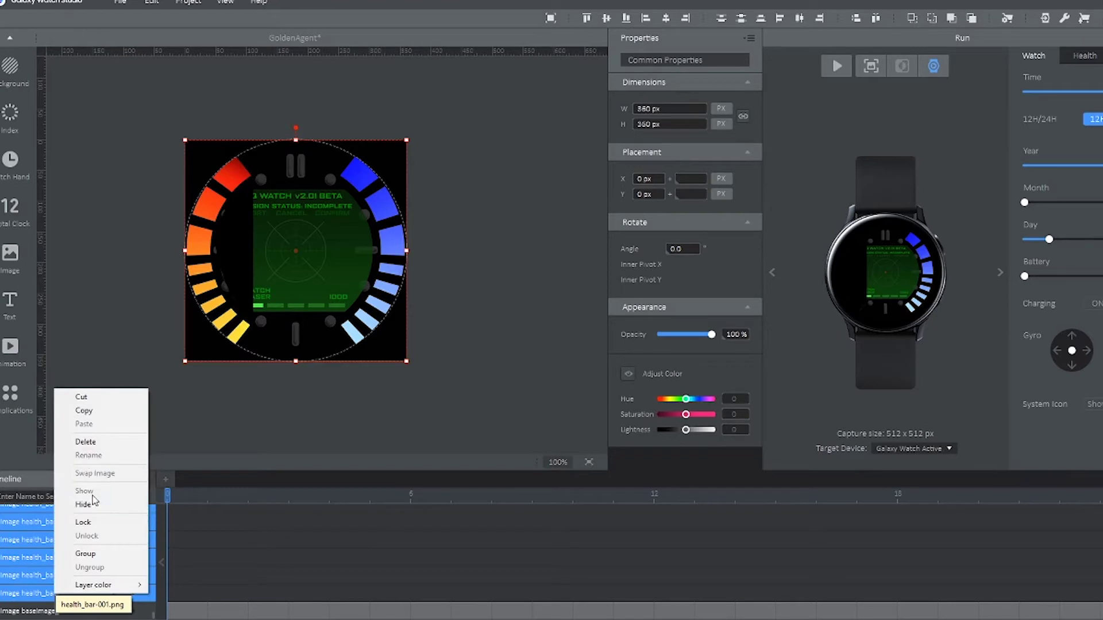
pyautogui.click(89, 555)
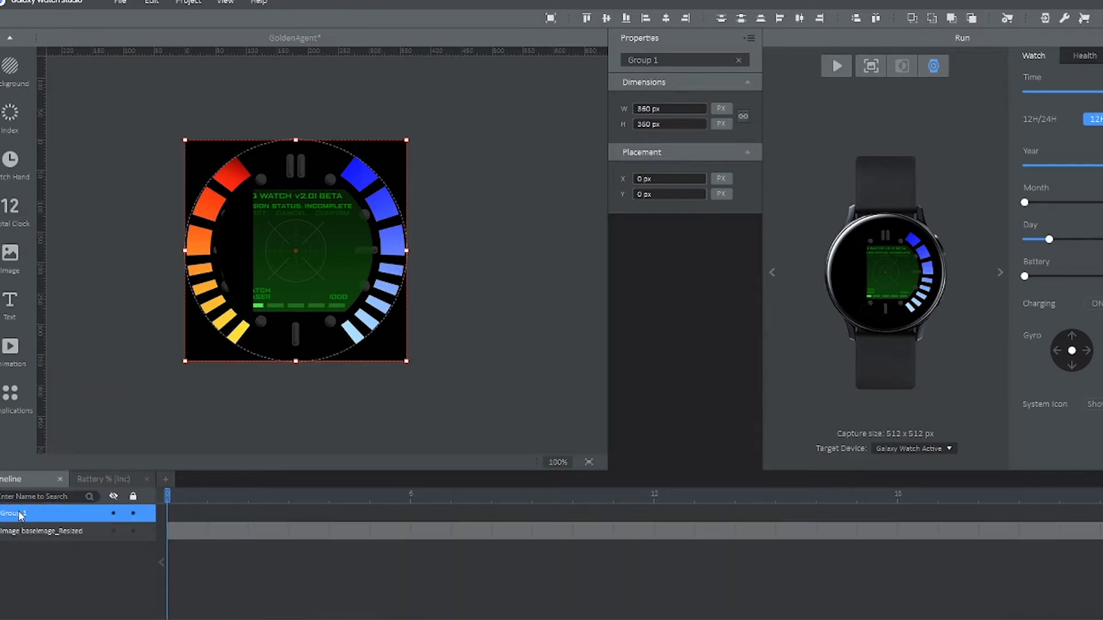
# Rename the group of health bar images as HealthBattery.
pyautogui.rightClick(20, 514)
pyautogui.click(57, 373)
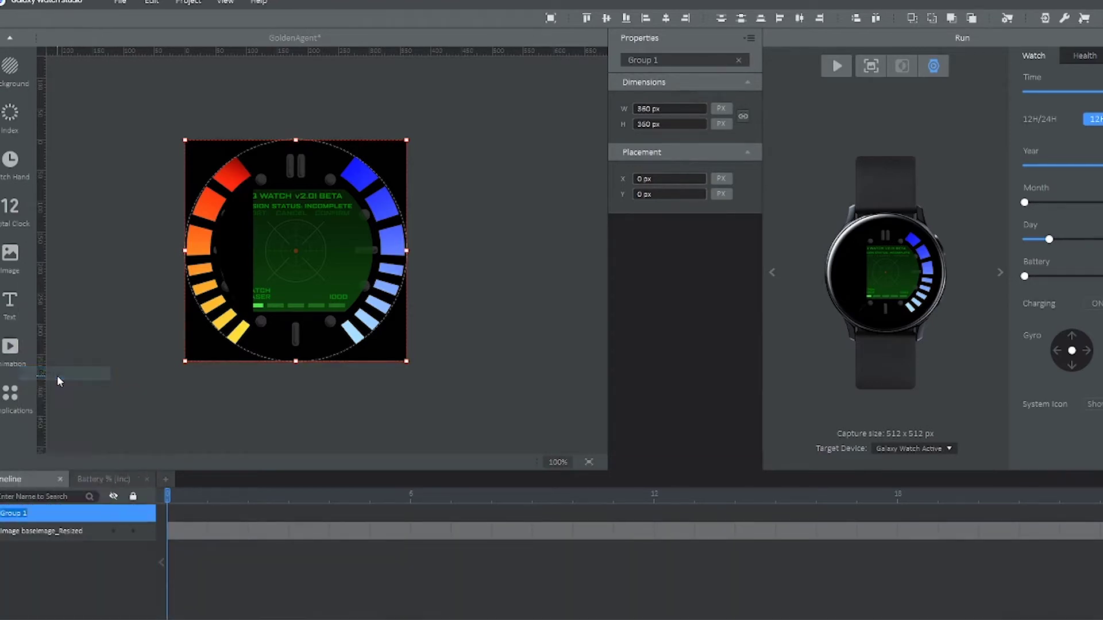
pyautogui.write('Health')
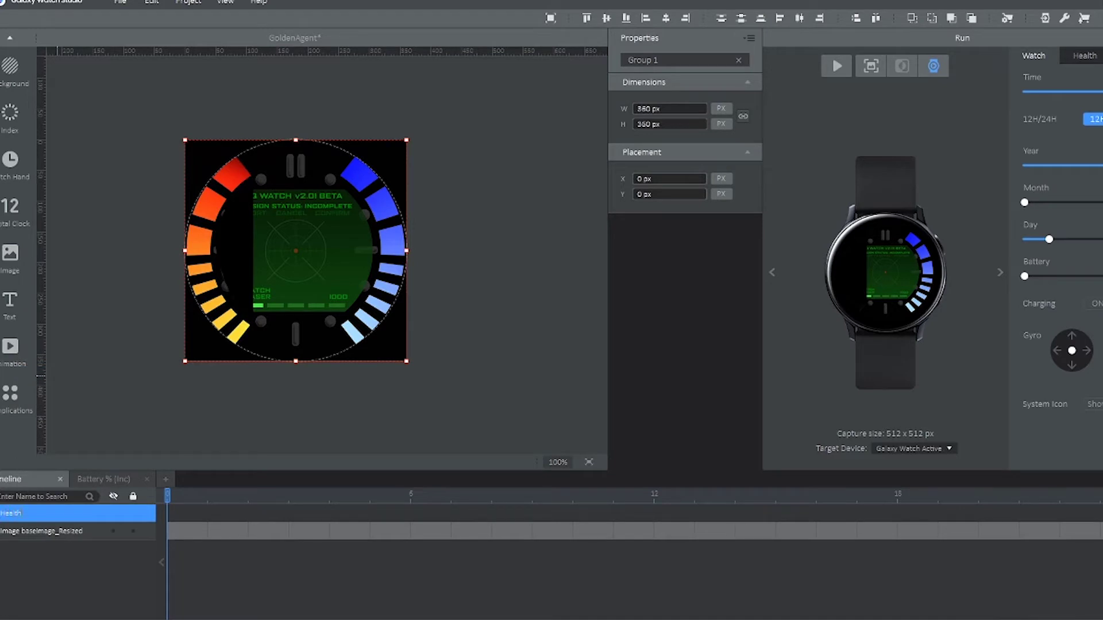
pyautogui.write('Battery')
pyautogui.press('Return')
# Deselect the group and raise the preview's battery level from 0% to examine how the grouped bar fills.
pyautogui.click(268, 408)
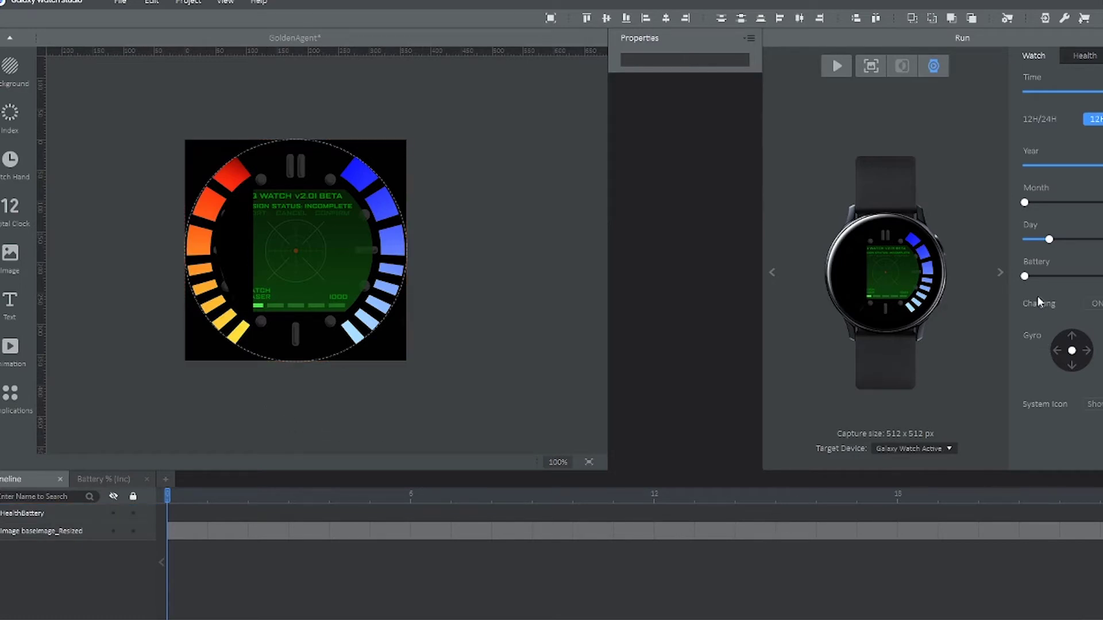
pyautogui.moveTo(1025, 276); pyautogui.dragTo(1102, 276)
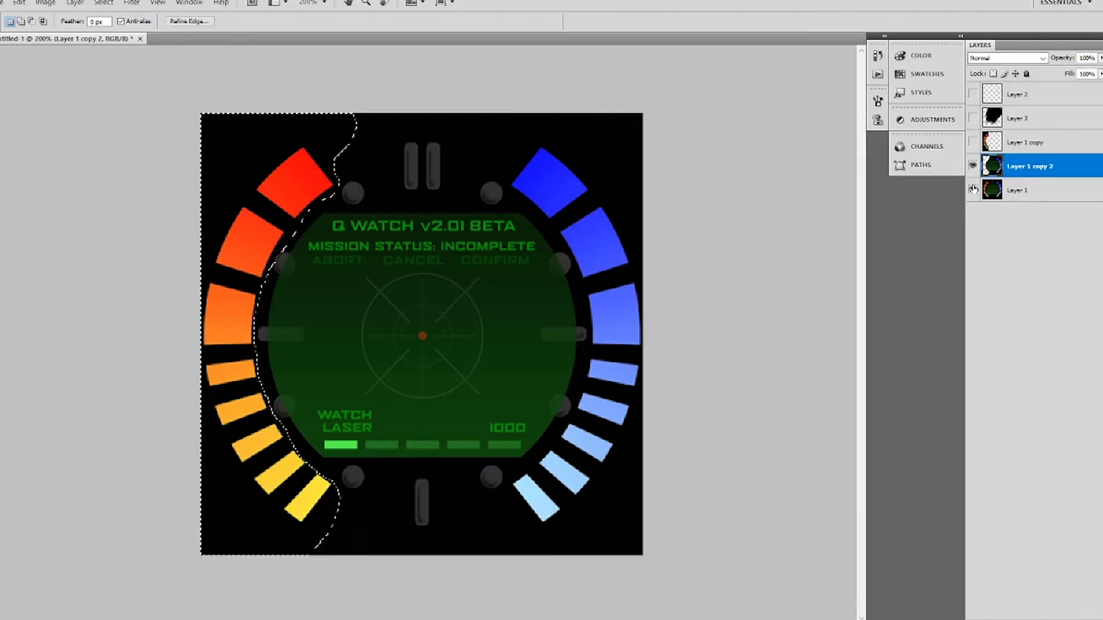
# In Photoshop, hide Layer 1, lasso the blue bar area on Layer 1 copy 2, delete it and deselect.
pyautogui.click(973, 190)
pyautogui.moveTo(503, 114)
pyautogui.mouseDown()
pyautogui.moveTo(495, 163)
pyautogui.moveTo(580, 293)
pyautogui.moveTo(588, 349)
pyautogui.moveTo(572, 414)
pyautogui.moveTo(509, 482)
pyautogui.moveTo(628, 50)
pyautogui.mouseUp()
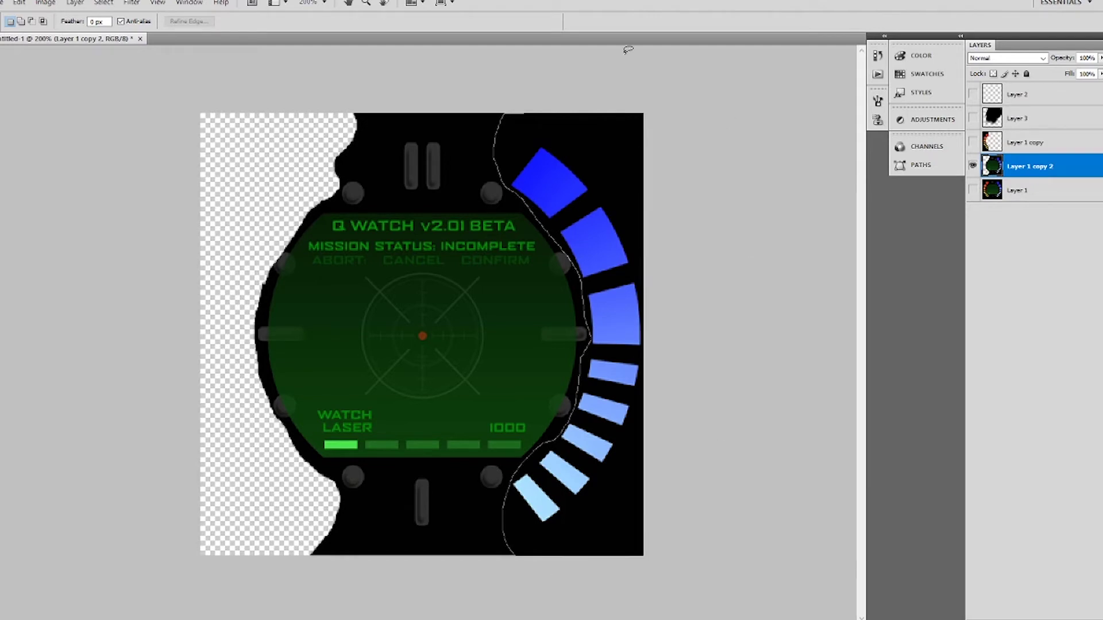
pyautogui.press('Delete')
pyautogui.hotkey('ctrl', 'd')
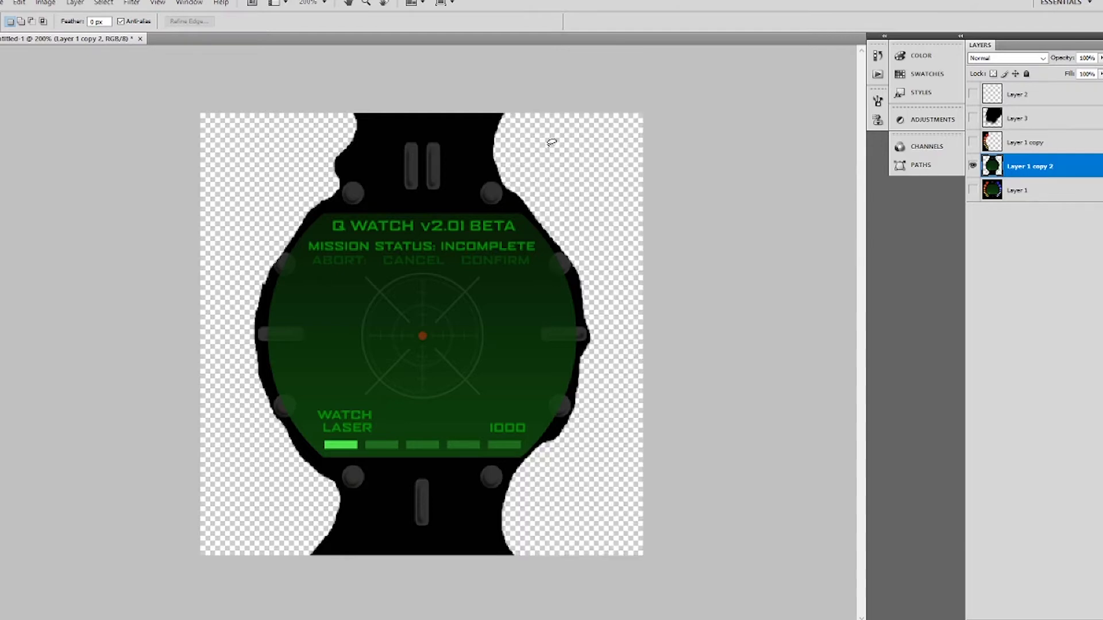
# Save the cut-out watch face as a PNG named faceCover in the Goldeneye Watch folder.
pyautogui.click(5, 3)
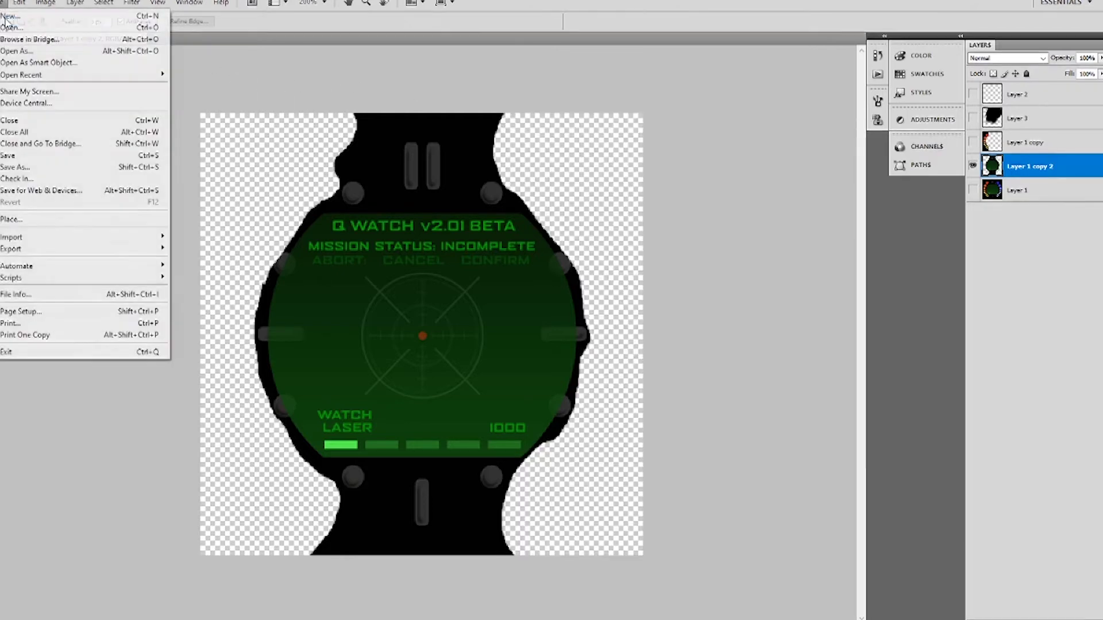
pyautogui.click(69, 169)
pyautogui.write('battery')
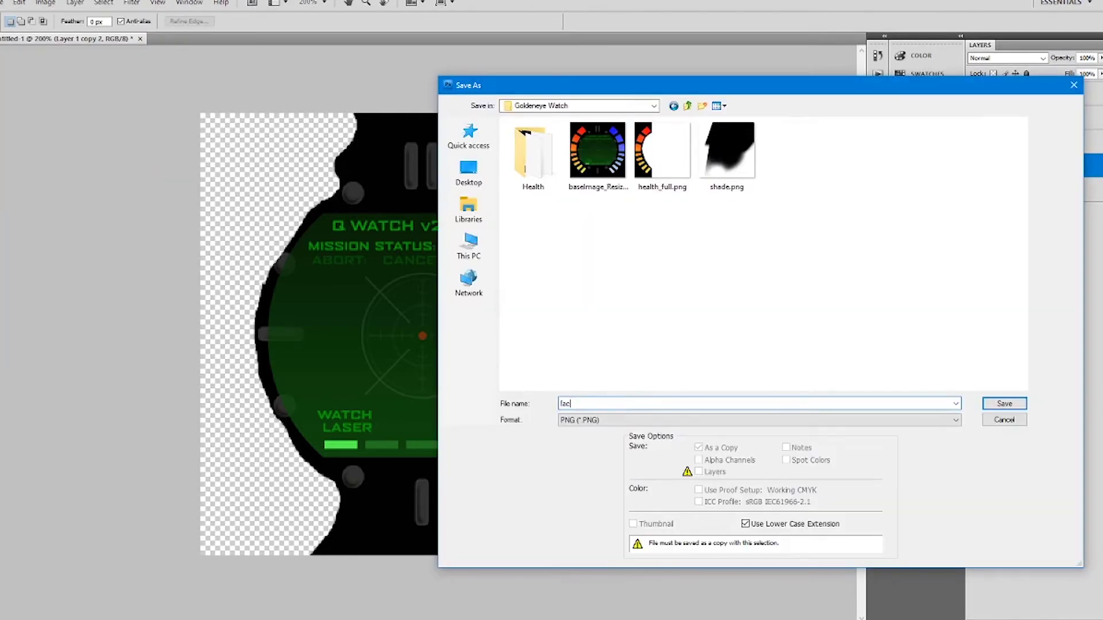
pyautogui.press('Return')
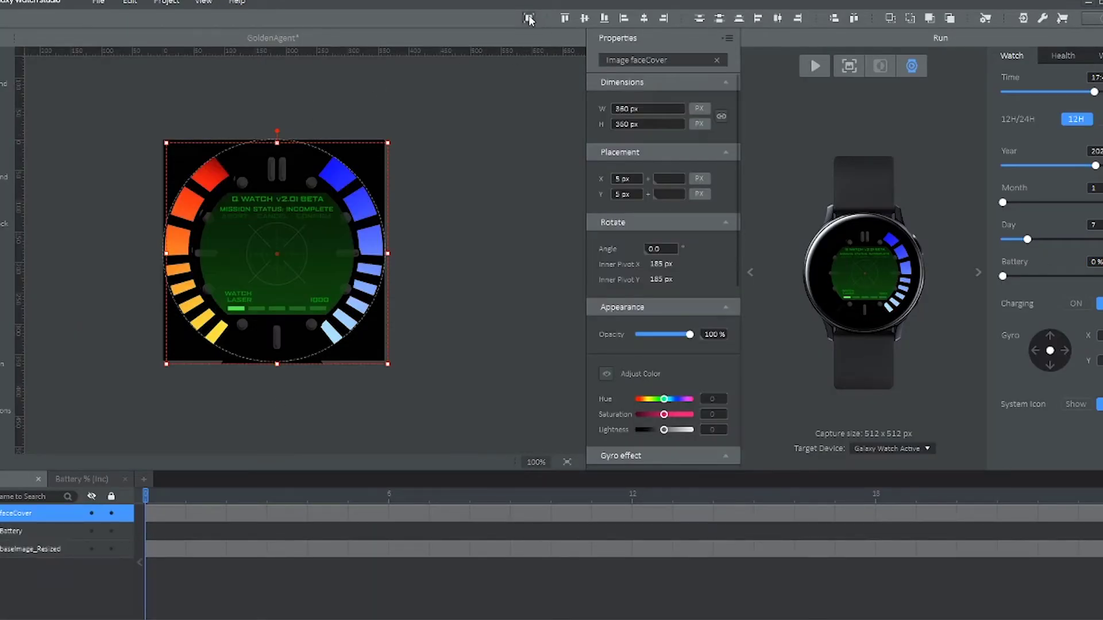
# In Galaxy Watch Studio, fit the faceCover image to the watch screen and preview it up to about 59% battery.
pyautogui.click(530, 20)
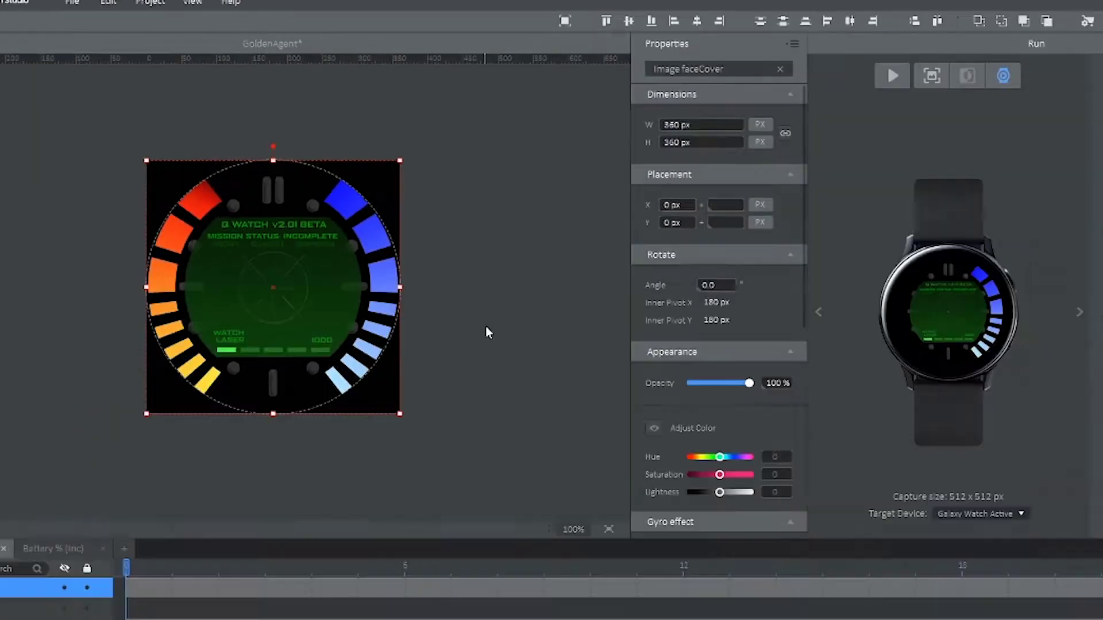
pyautogui.click(500, 292)
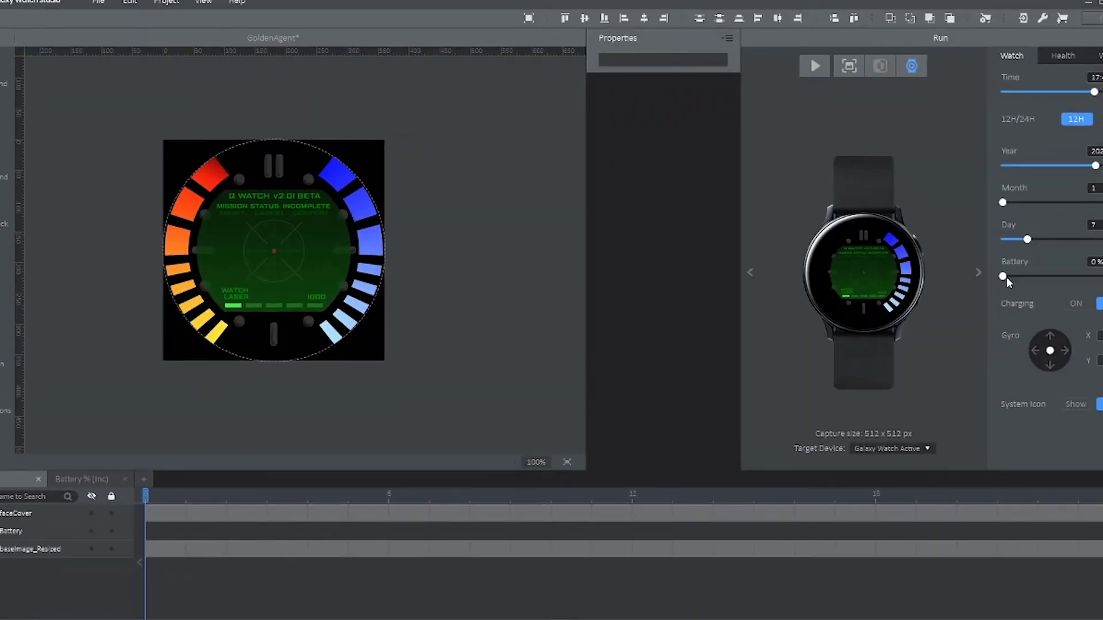
pyautogui.moveTo(1006, 277); pyautogui.dragTo(1079, 278)
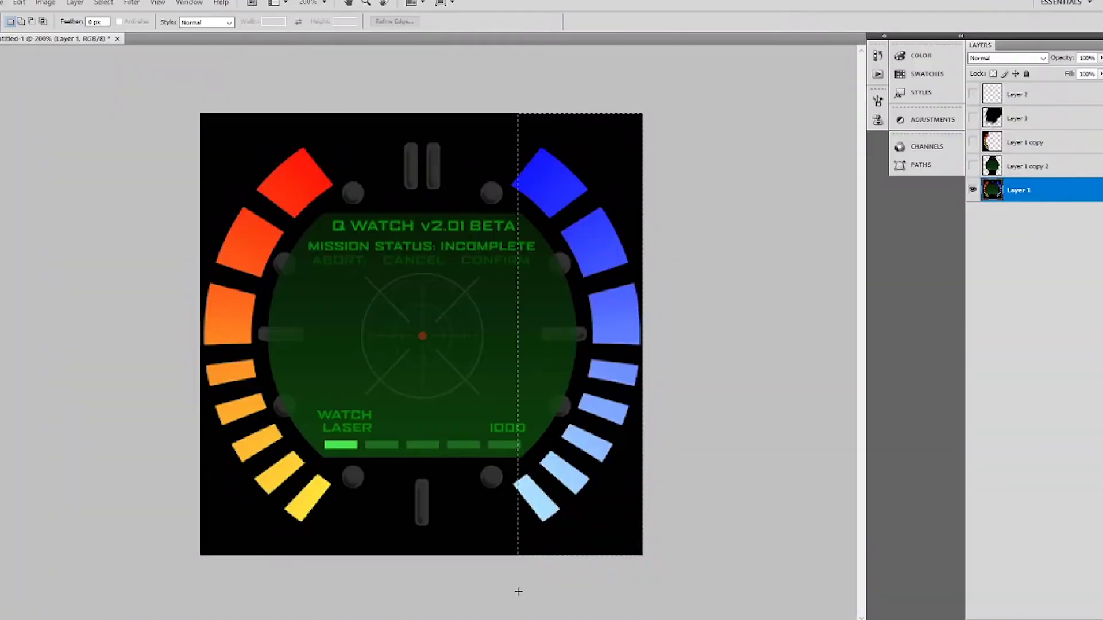
# In Photoshop, try to reduce Layer 1 to its blue bar strip by inverting the strip selection and deleting the rest.
pyautogui.moveTo(515, 591); pyautogui.dragTo(508, 591)
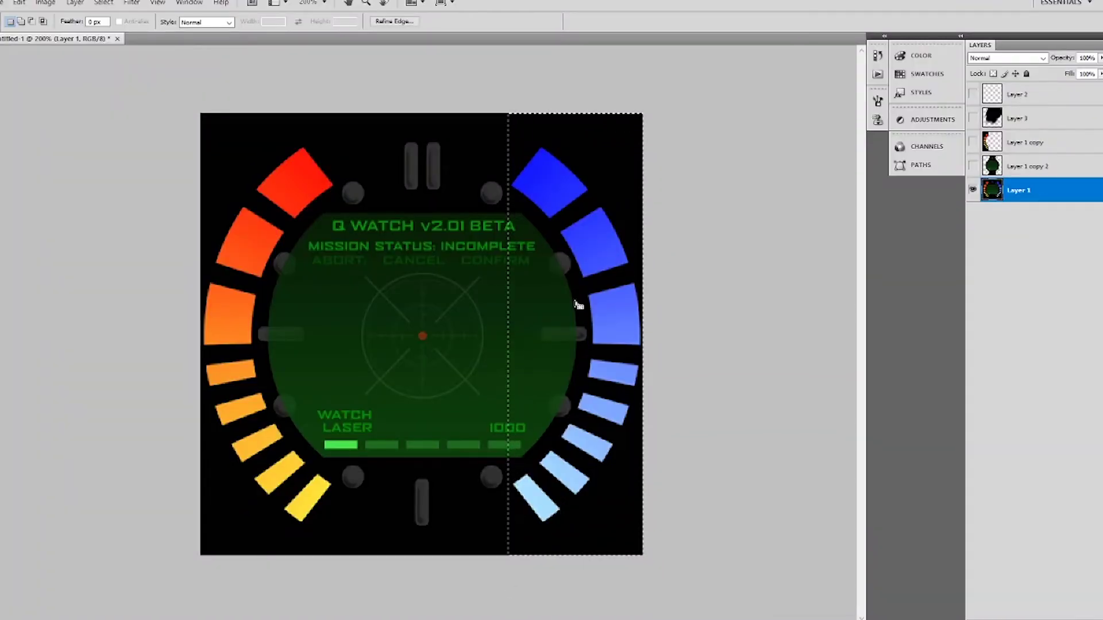
pyautogui.click(103, 2)
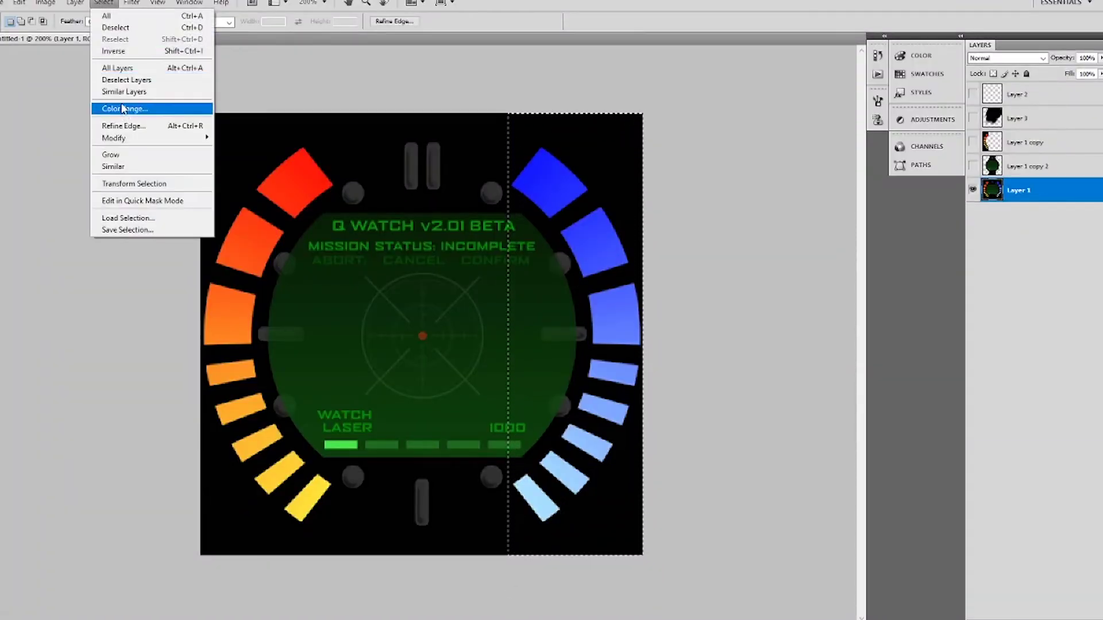
pyautogui.click(118, 49)
pyautogui.press('Delete')
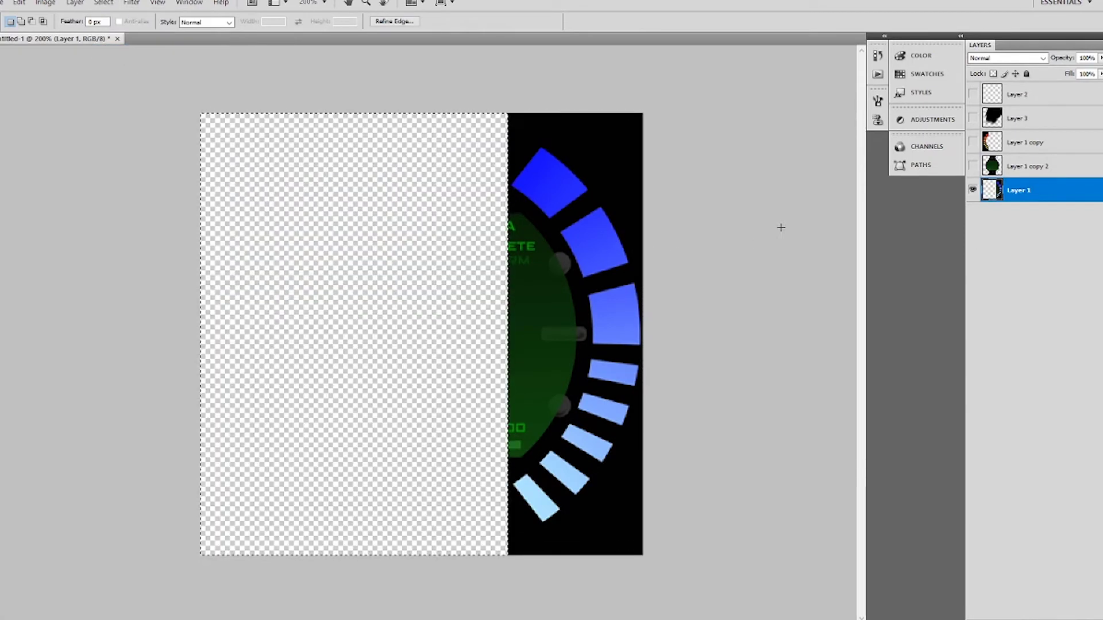
pyautogui.hotkey('ctrl', 'z')
# Duplicate Layer 1 with the default name and make the original Layer 1 the active layer.
pyautogui.rightClick(1021, 190)
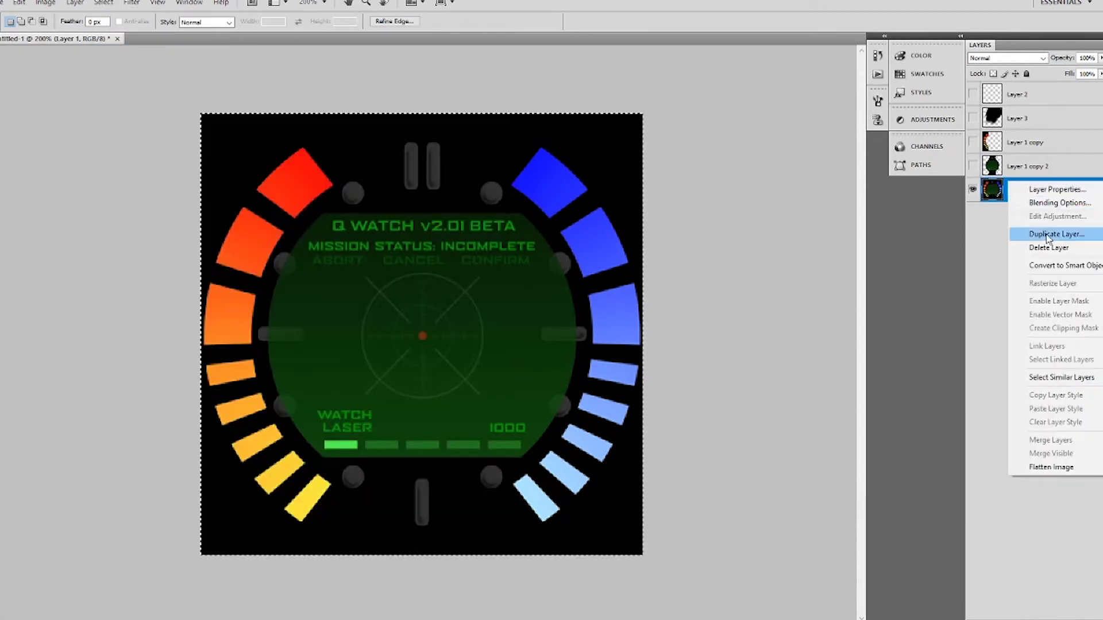
pyautogui.click(1022, 234)
pyautogui.press('Return')
pyautogui.click(972, 190)
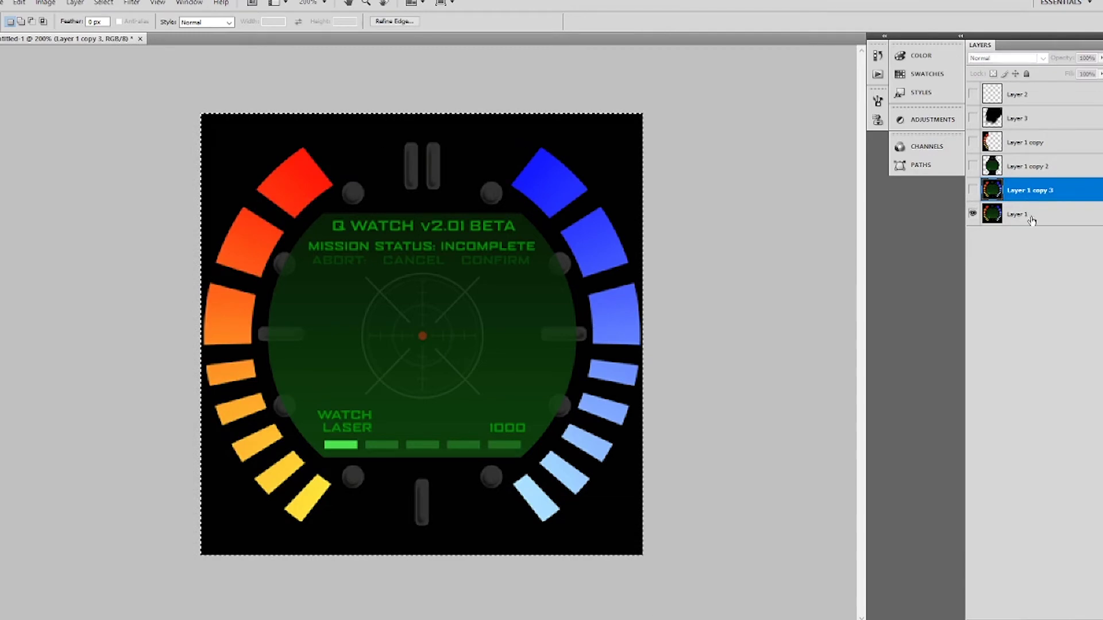
pyautogui.click(1028, 214)
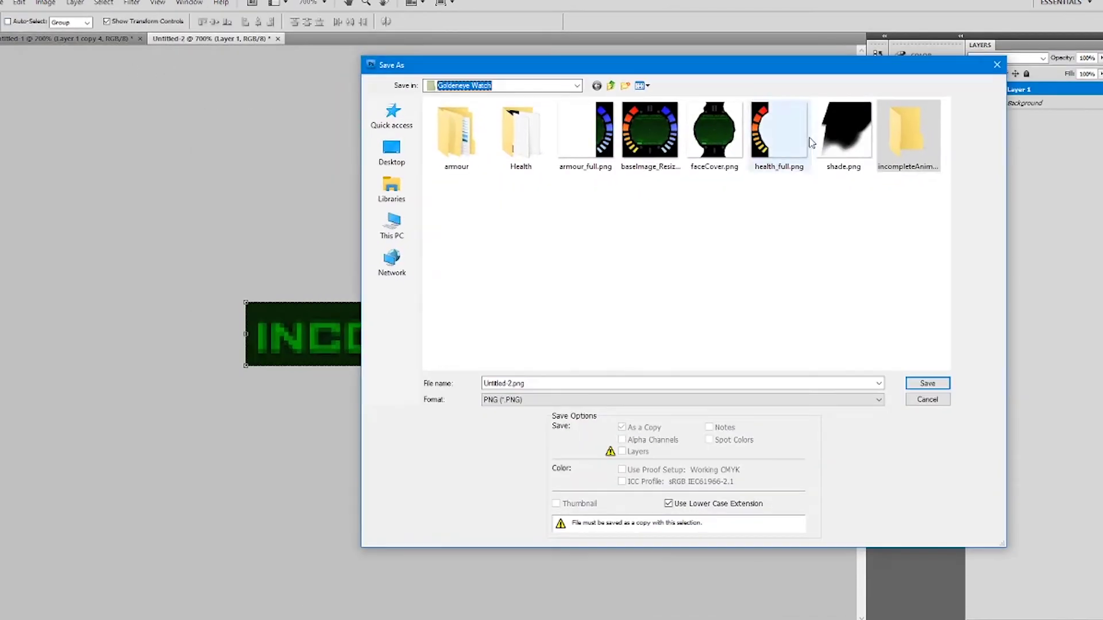
# Save the INCOMPLETE text image as a PNG named 01 in the incompleteAnimation folder.
pyautogui.doubleClick(907, 133)
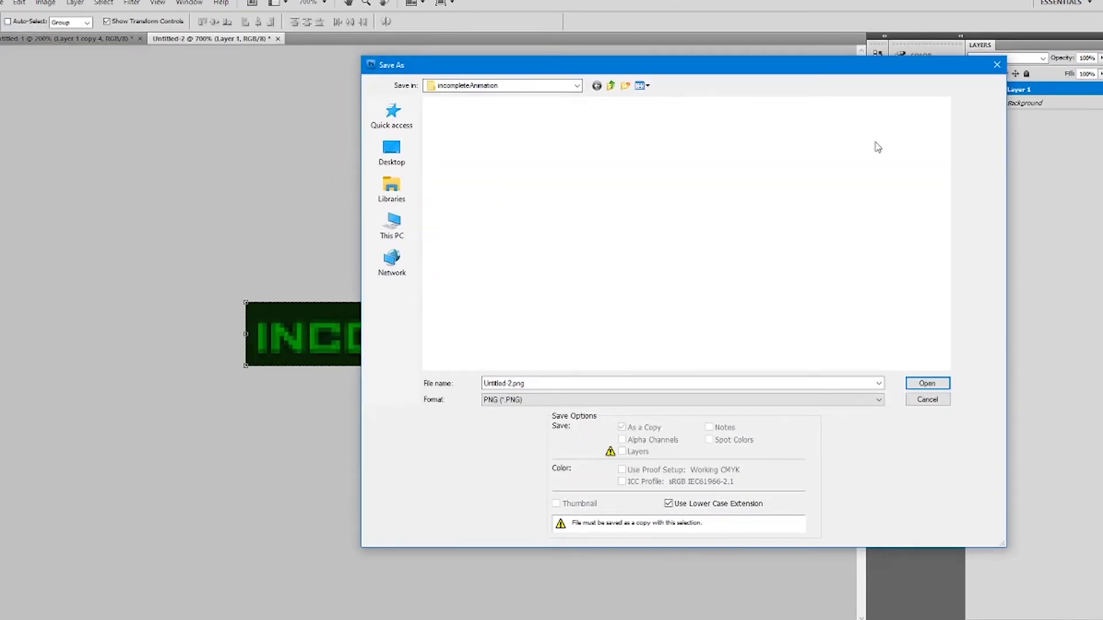
pyautogui.click(611, 382)
pyautogui.write('1')
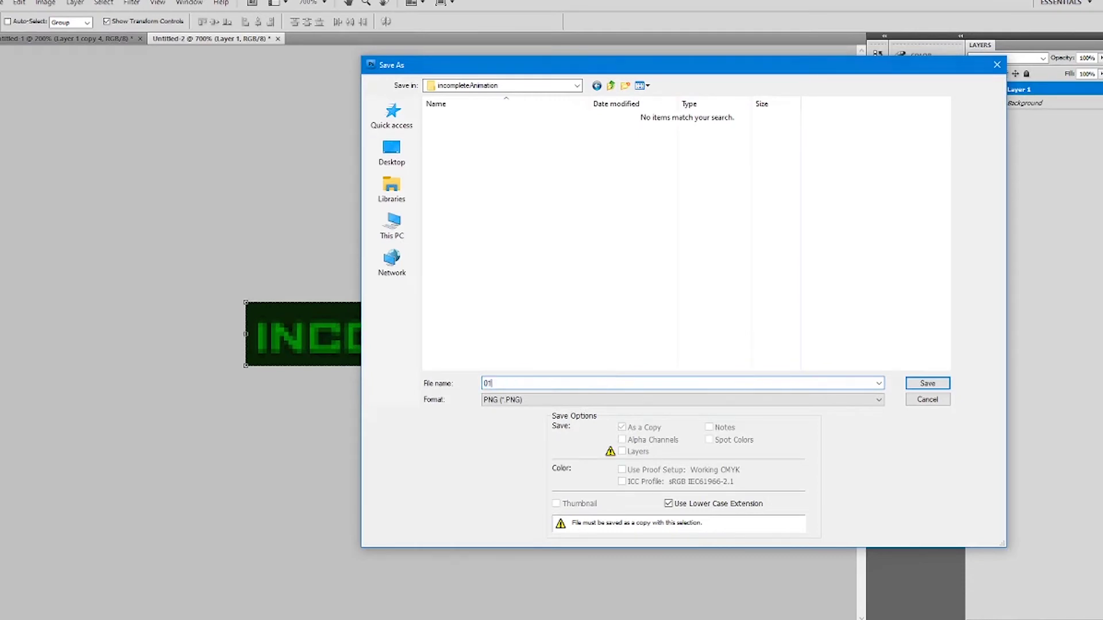
pyautogui.press('Return')
pyautogui.press('Return')
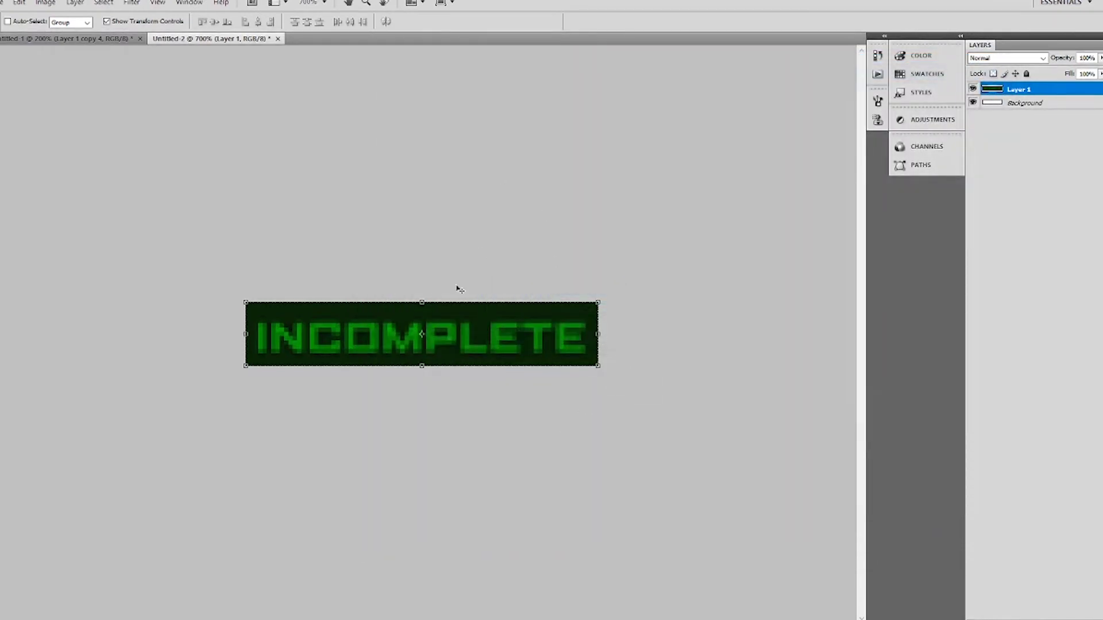
# In the Untitled-1 document, show Layer 1 and hide Layer 1 copy 4 to check the watch design, and return to Untitled-2.
pyautogui.click(89, 39)
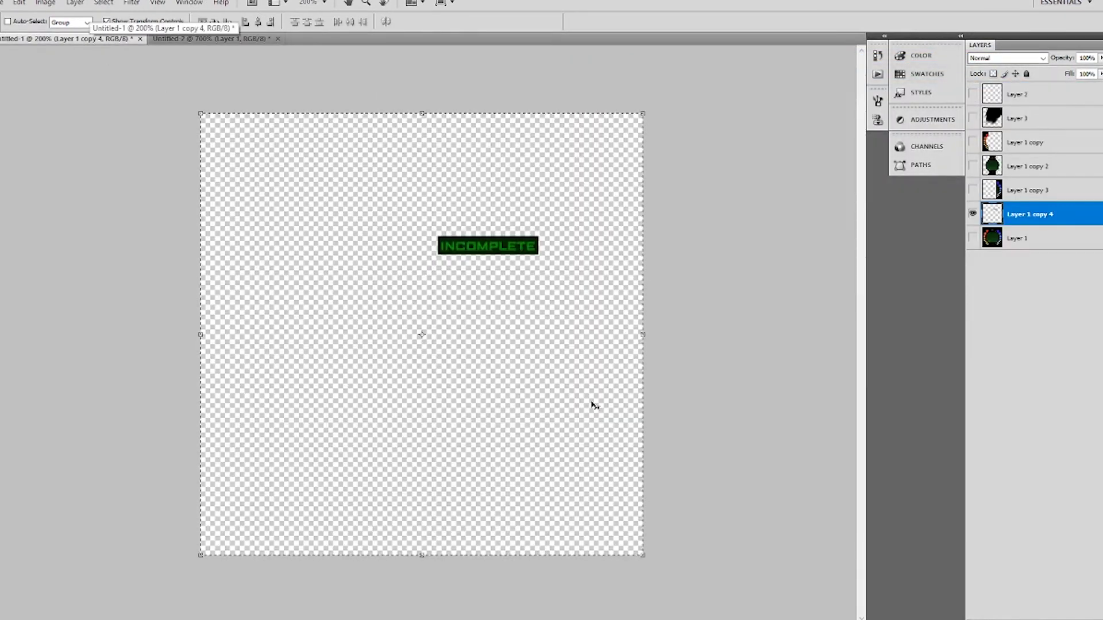
pyautogui.keyDown('alt'); pyautogui.click(972, 238); pyautogui.keyUp('alt')
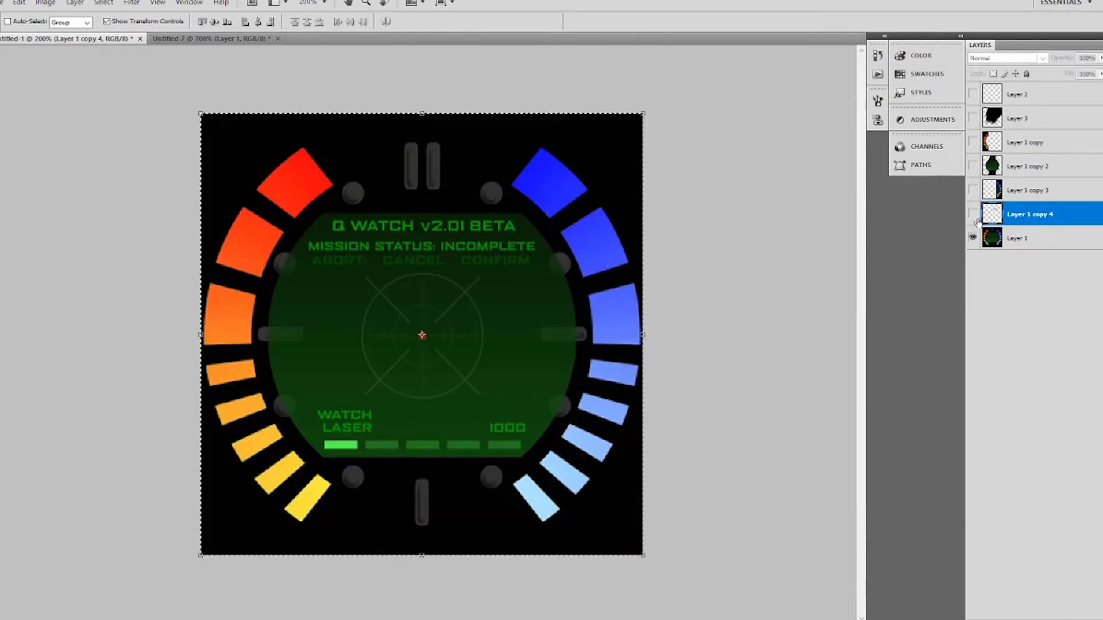
pyautogui.click(258, 38)
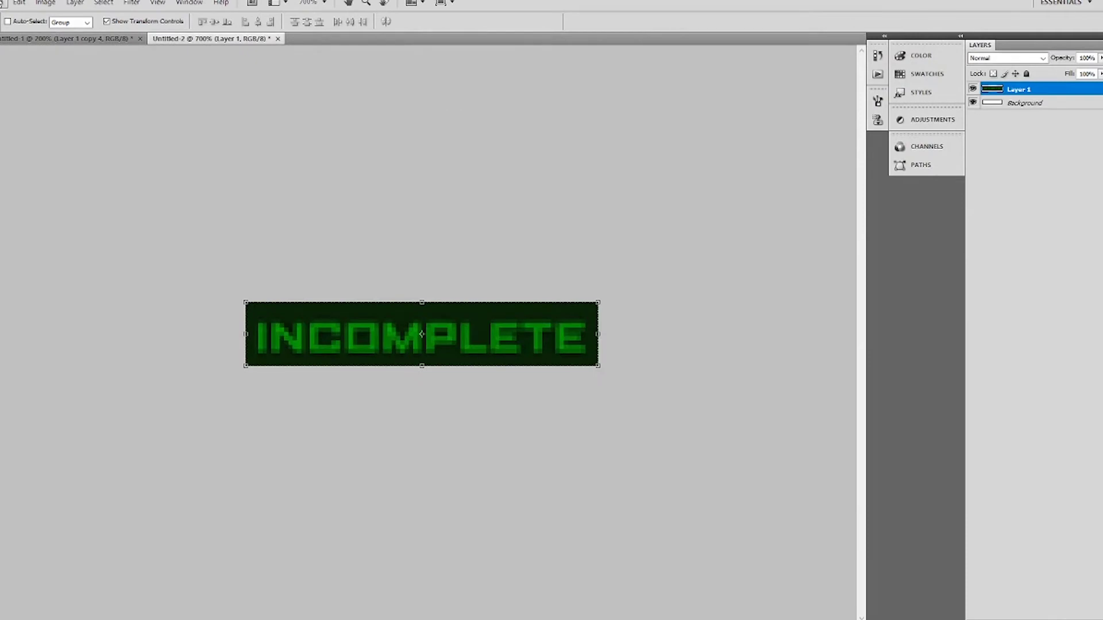
# View the PNG files in the incompleteAnimation folder as thumbnails from the save dialog, and leave it without saving.
pyautogui.click(5, 3)
pyautogui.click(29, 166)
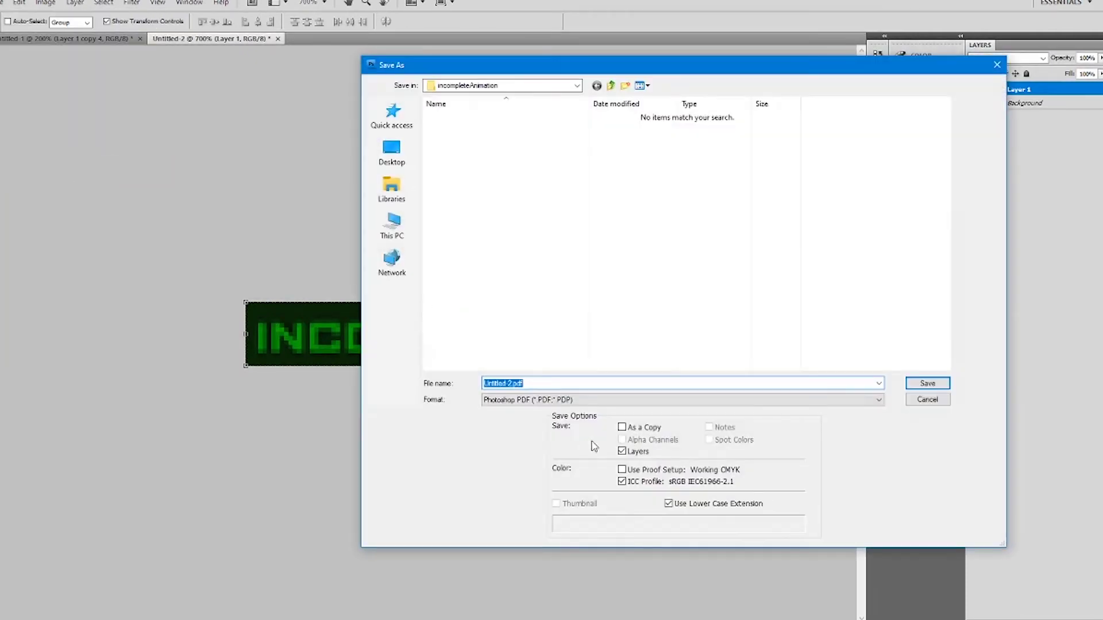
pyautogui.click(570, 400)
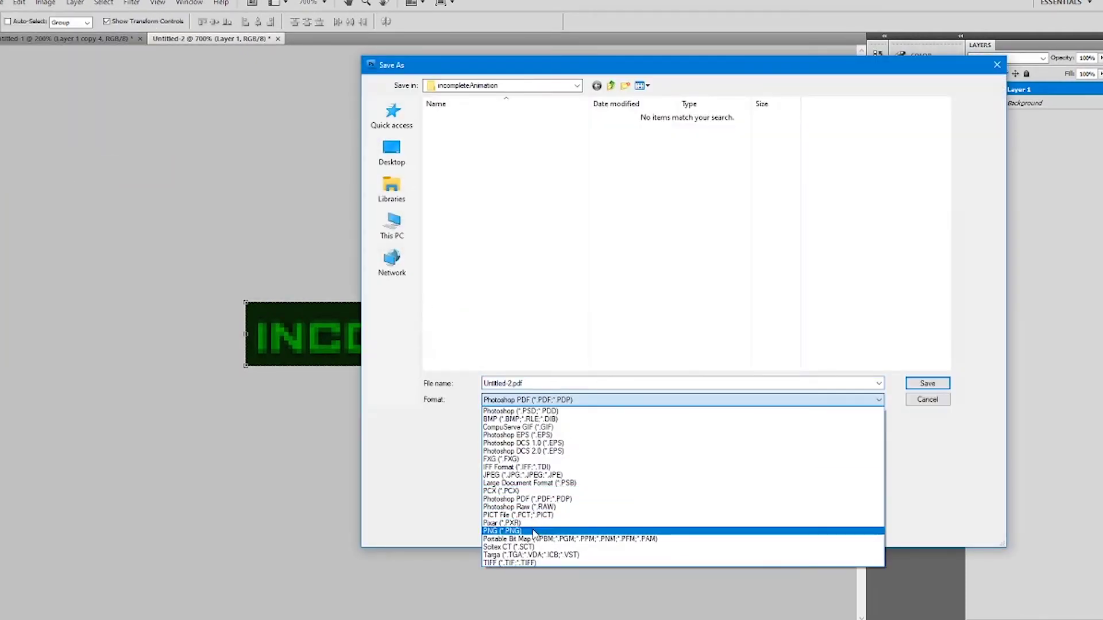
pyautogui.click(534, 531)
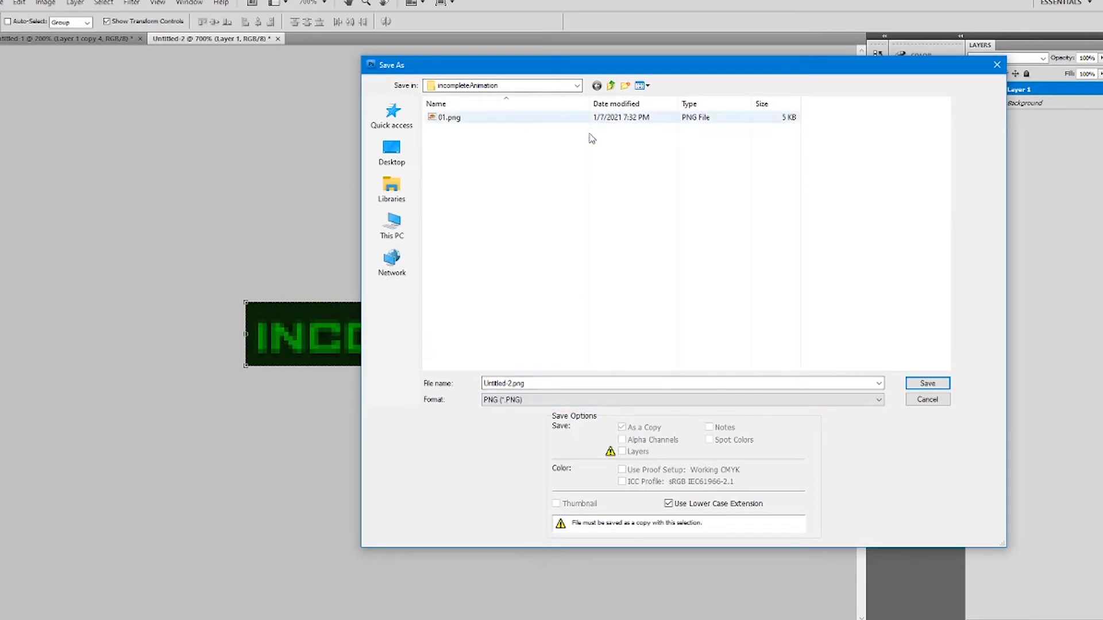
pyautogui.rightClick(526, 228)
pyautogui.moveTo(551, 236)
pyautogui.click(692, 251)
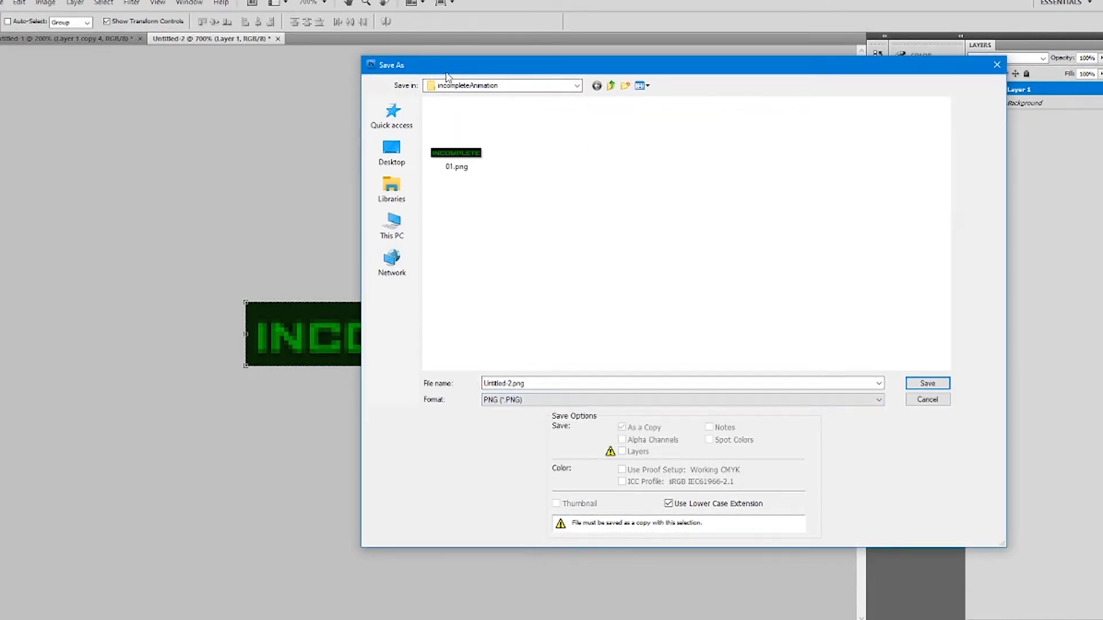
pyautogui.click(927, 399)
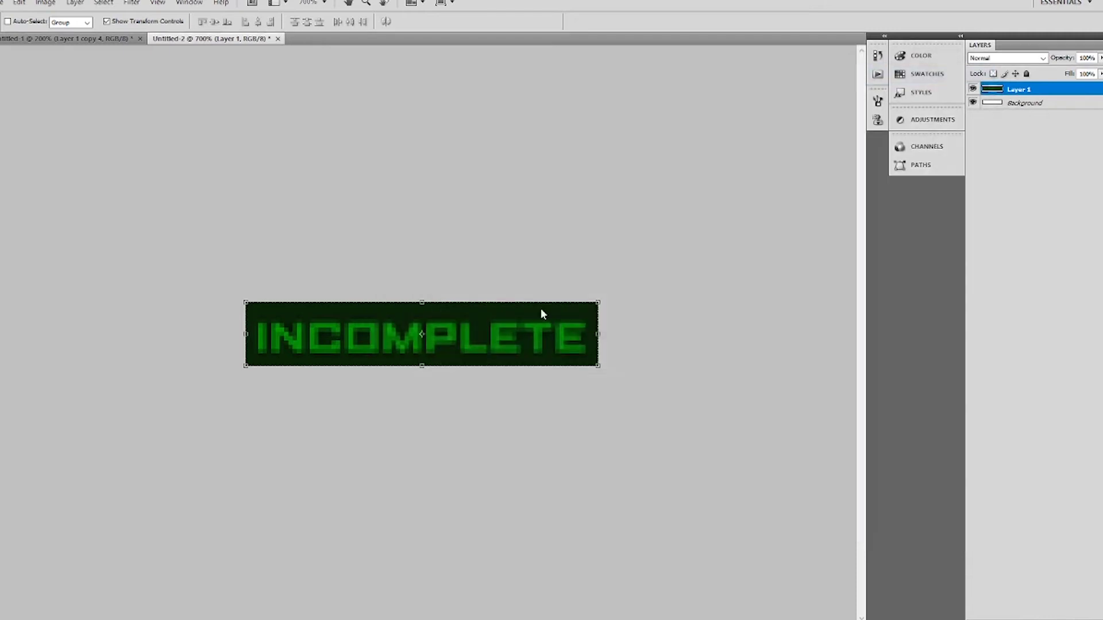
# Add a new layer above Layer 1 and fill it with the dark green 092107 sampled from the INCOMPLETE background.
pyautogui.hotkey('ctrl', 'shift', 'n')
pyautogui.press('Return')
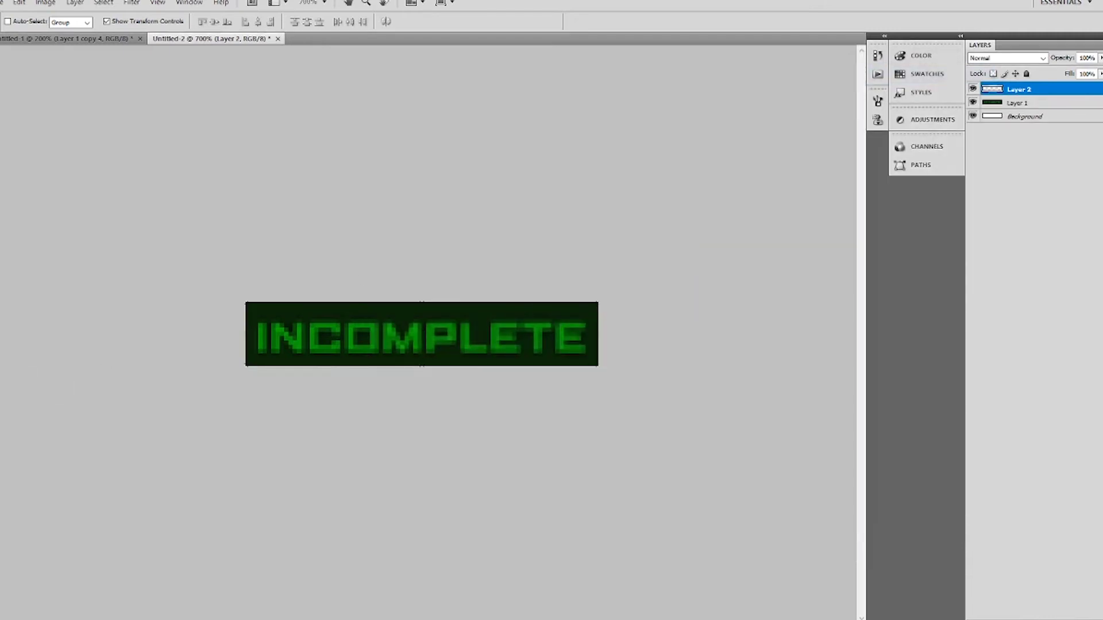
pyautogui.click(266, 309)
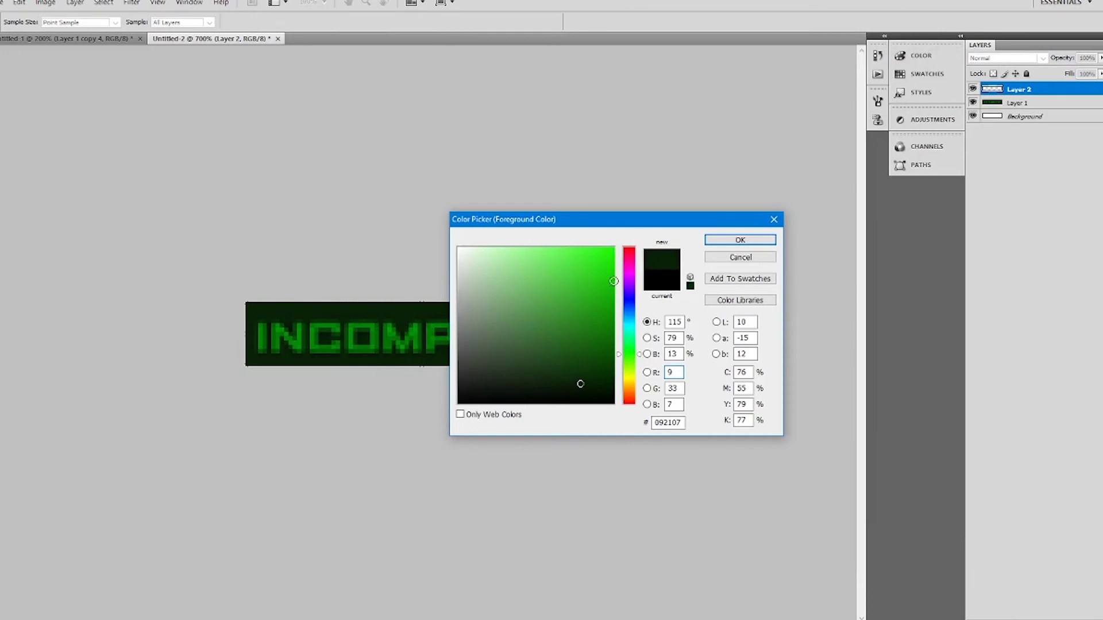
pyautogui.click(740, 240)
pyautogui.press('g')
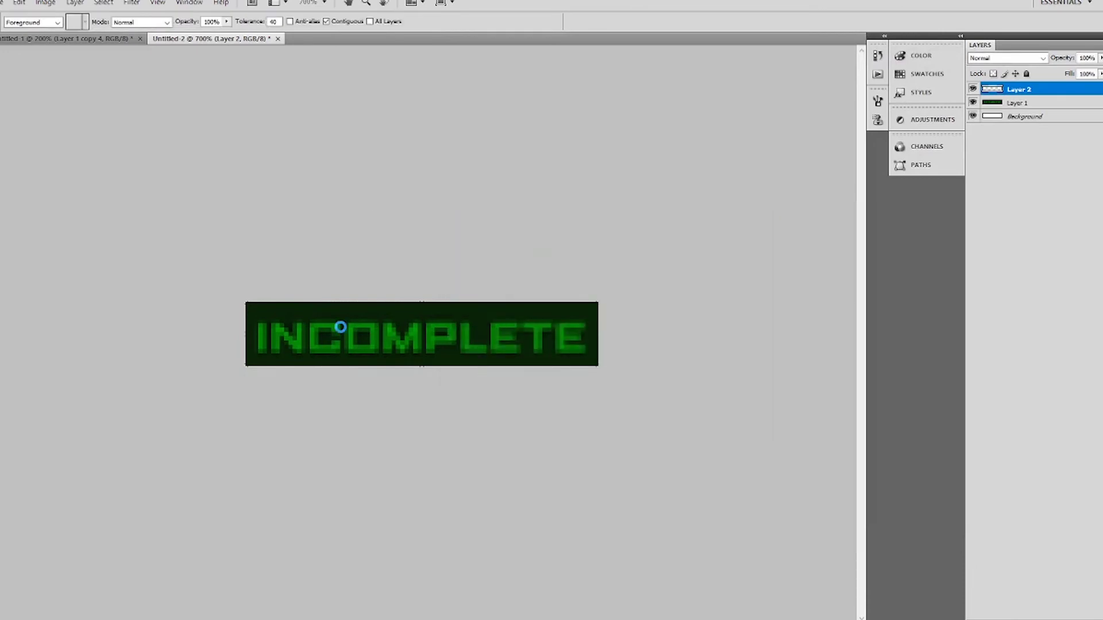
pyautogui.click(340, 326)
pyautogui.press('v')
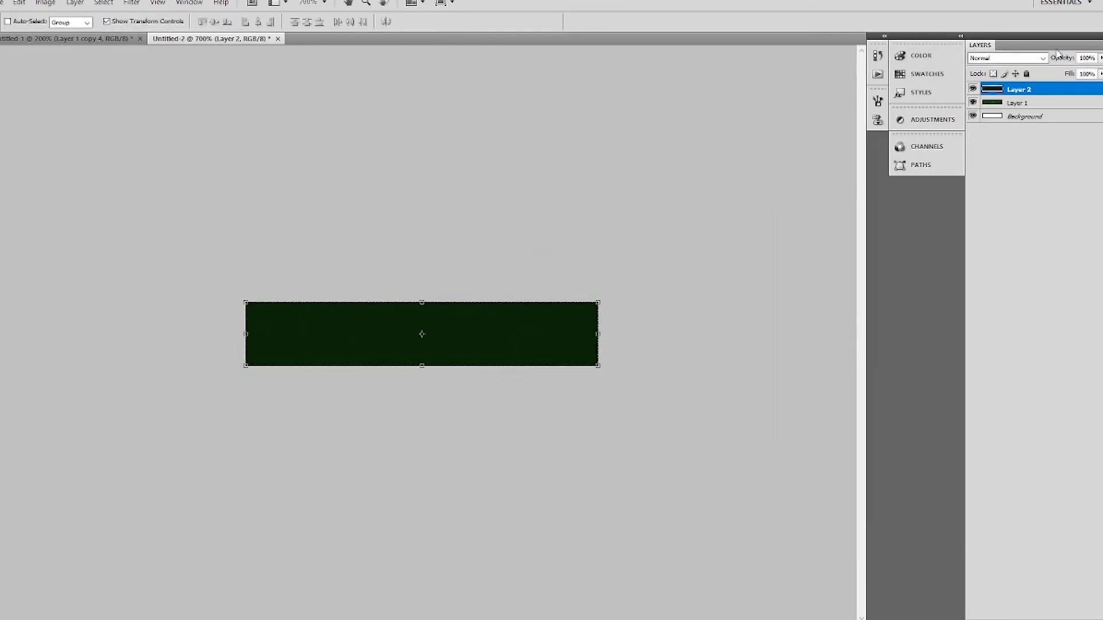
# Lower the opacity of Layer 2 to about 17% and deselect the layer.
pyautogui.click(1101, 57)
pyautogui.moveTo(1097, 71); pyautogui.dragTo(1048, 74)
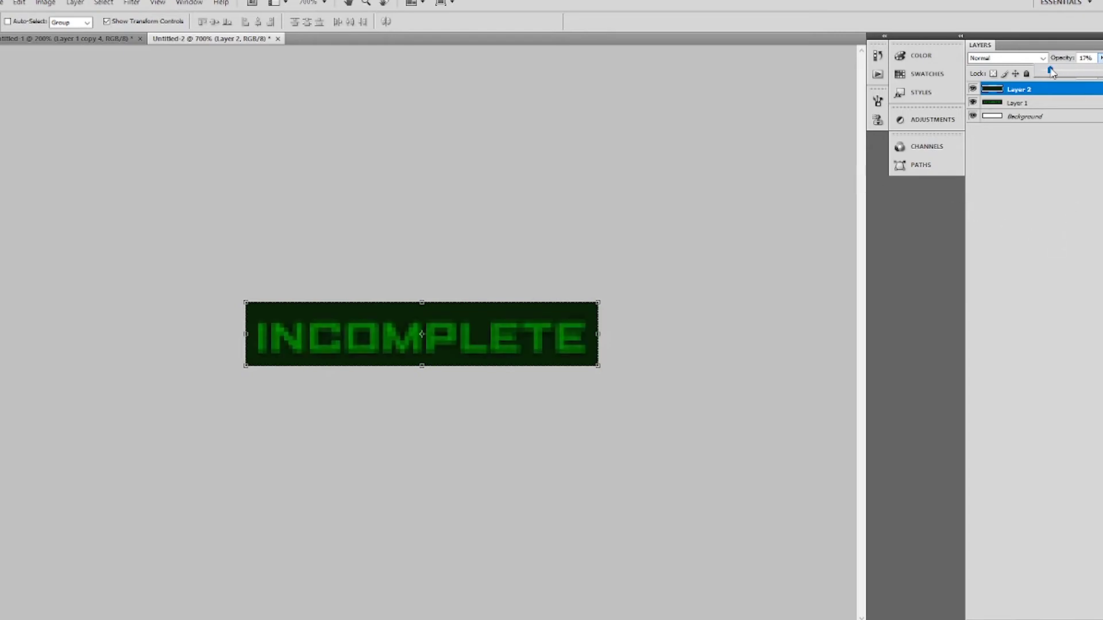
pyautogui.moveTo(1051, 71); pyautogui.dragTo(1051, 72)
pyautogui.click(1022, 201)
pyautogui.click(1024, 212)
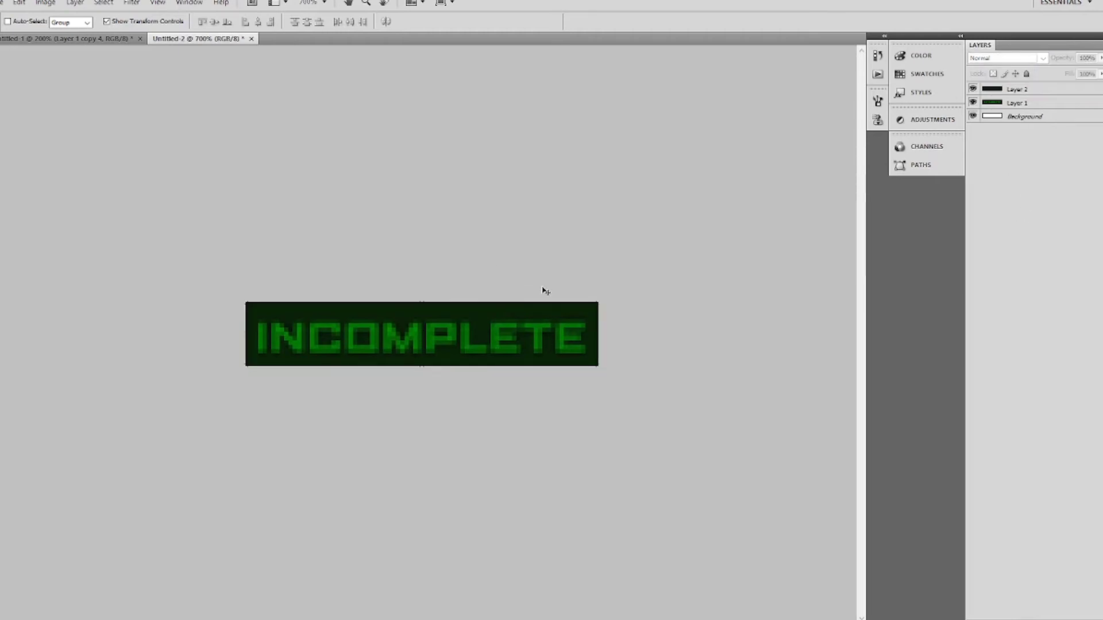
# Save the slightly dimmed INCOMPLETE image as a PNG named 02 in the incompleteAnimation folder.
pyautogui.hotkey('ctrl', 'shift', 's')
pyautogui.click(597, 400)
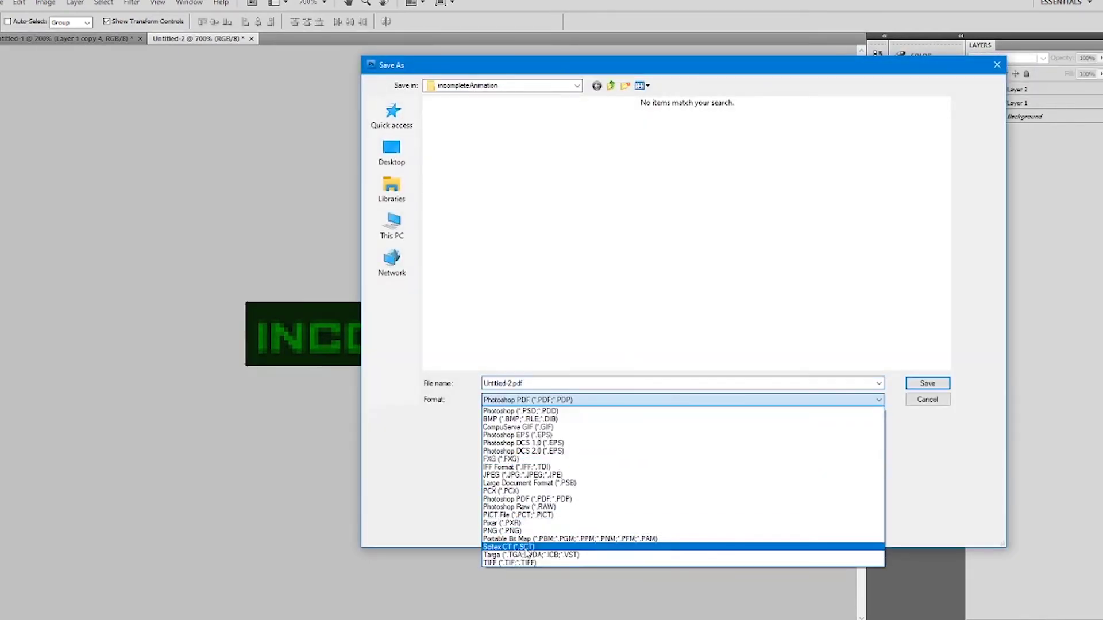
pyautogui.click(505, 531)
pyautogui.doubleClick(556, 385)
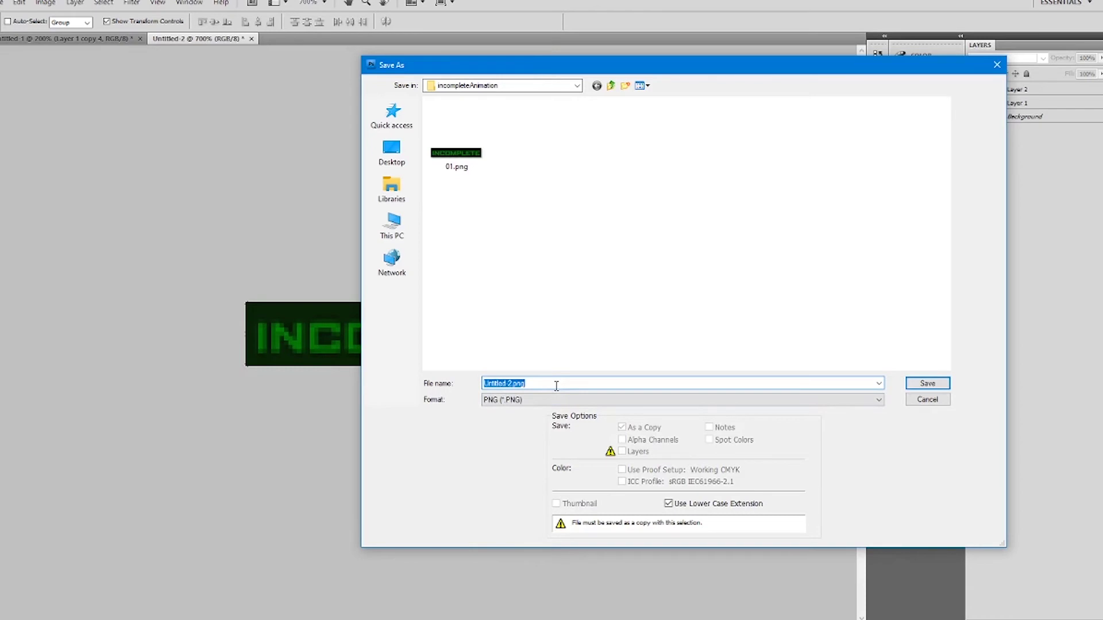
pyautogui.write('02')
pyautogui.press('Return')
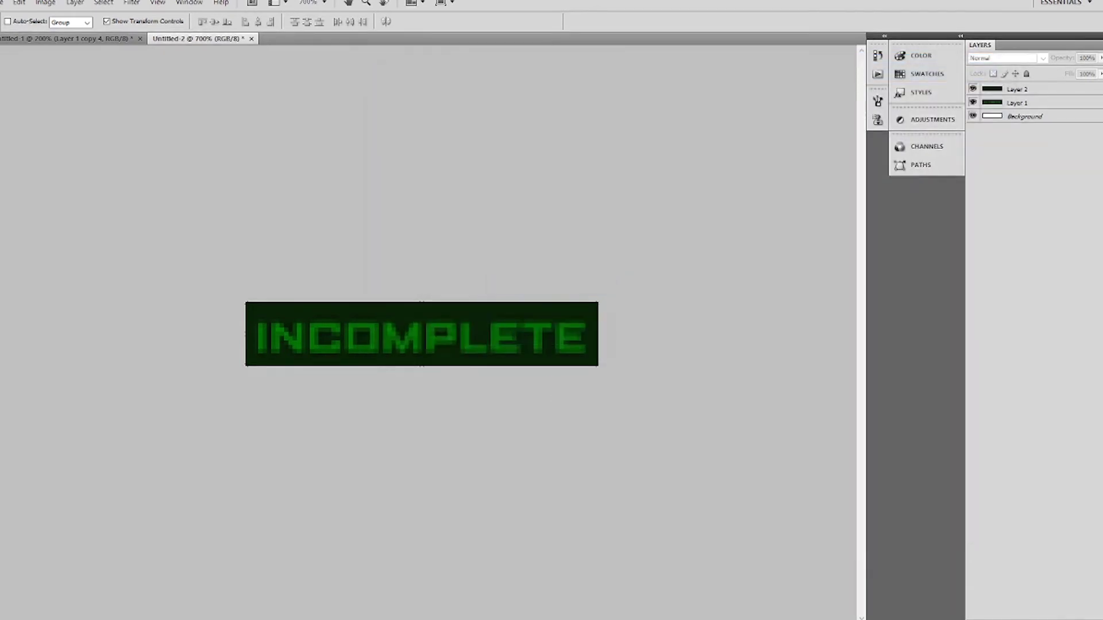
# Raise the opacity of Layer 2 to about 35% and deselect the layer.
pyautogui.click(1054, 89)
pyautogui.click(1100, 58)
pyautogui.moveTo(1094, 72); pyautogui.dragTo(1081, 71)
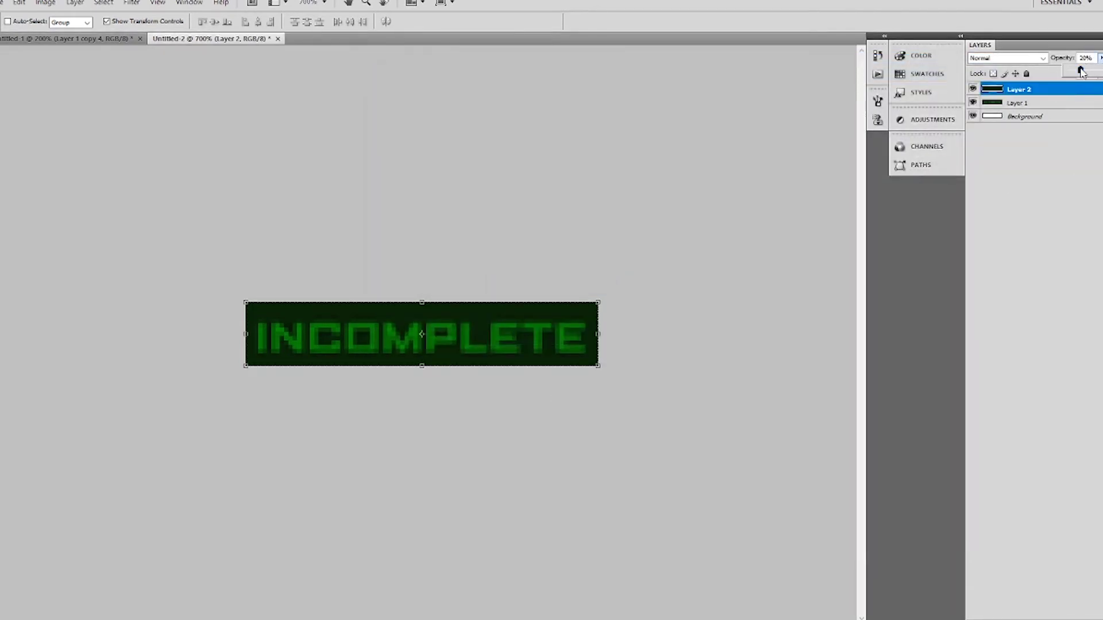
pyautogui.click(1018, 266)
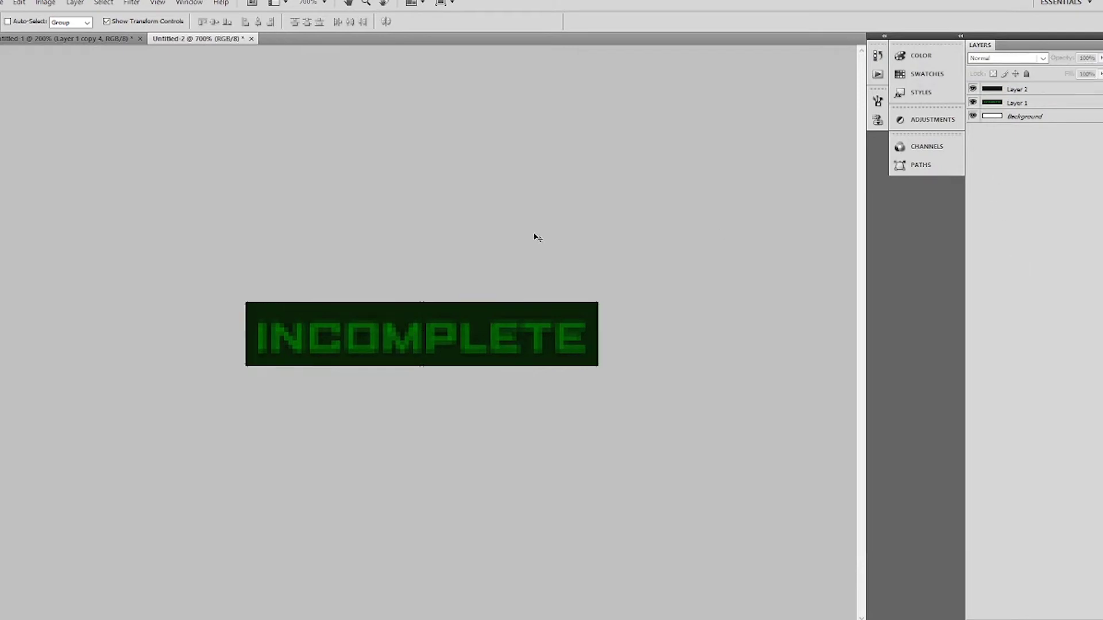
# Save the dimmed INCOMPLETE image as a PNG named 03 in the incompleteAnimation folder.
pyautogui.hotkey('ctrl', 'shift', 's')
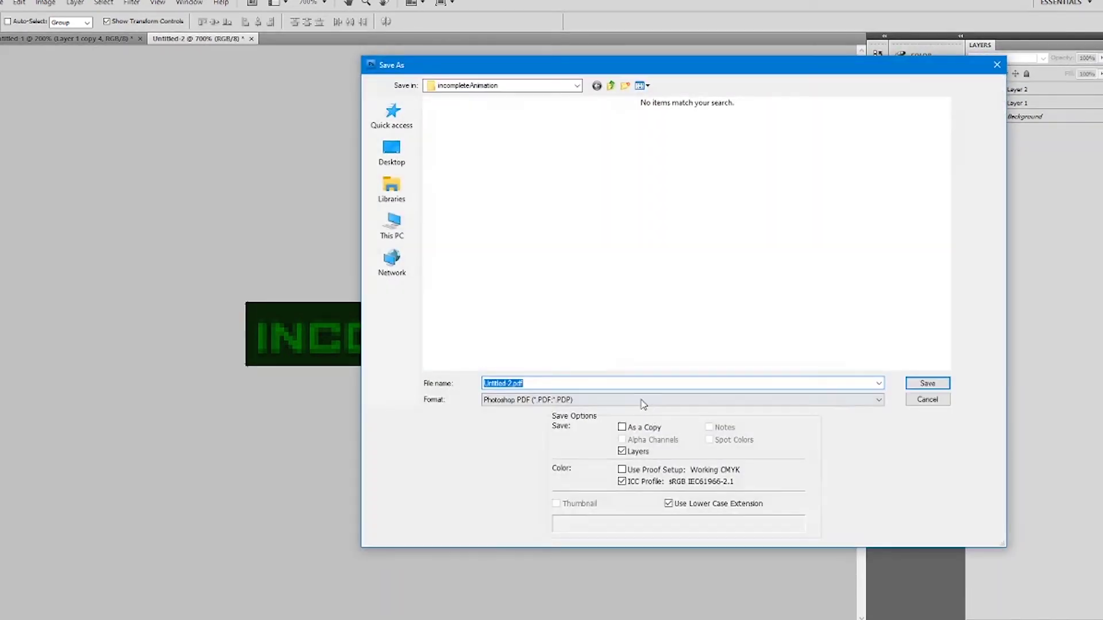
pyautogui.click(644, 400)
pyautogui.click(545, 525)
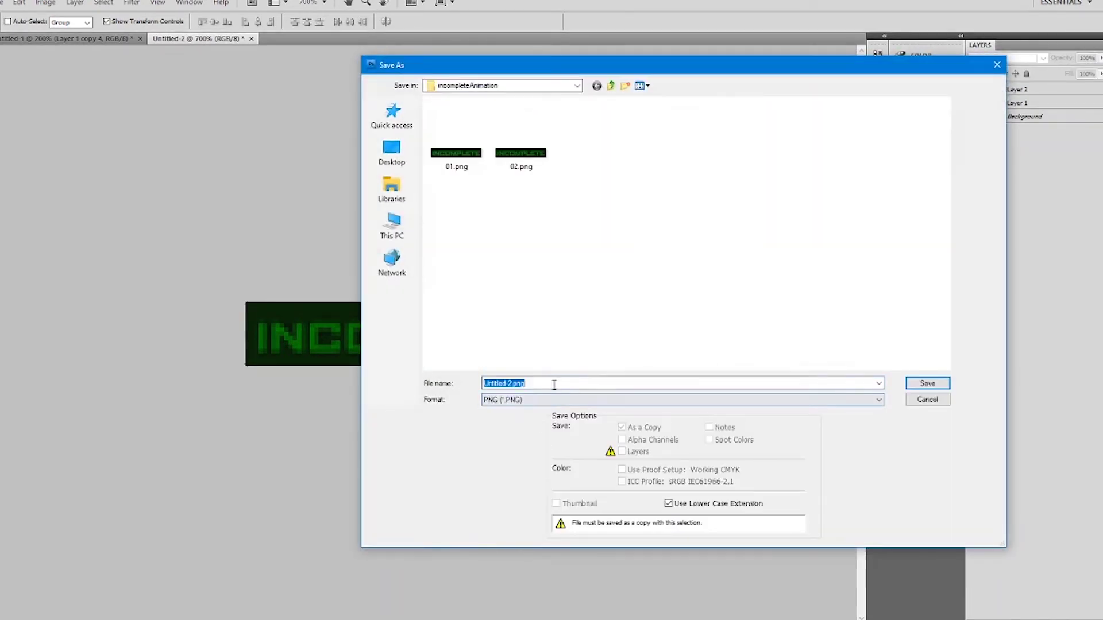
pyautogui.write('03')
pyautogui.press('Return')
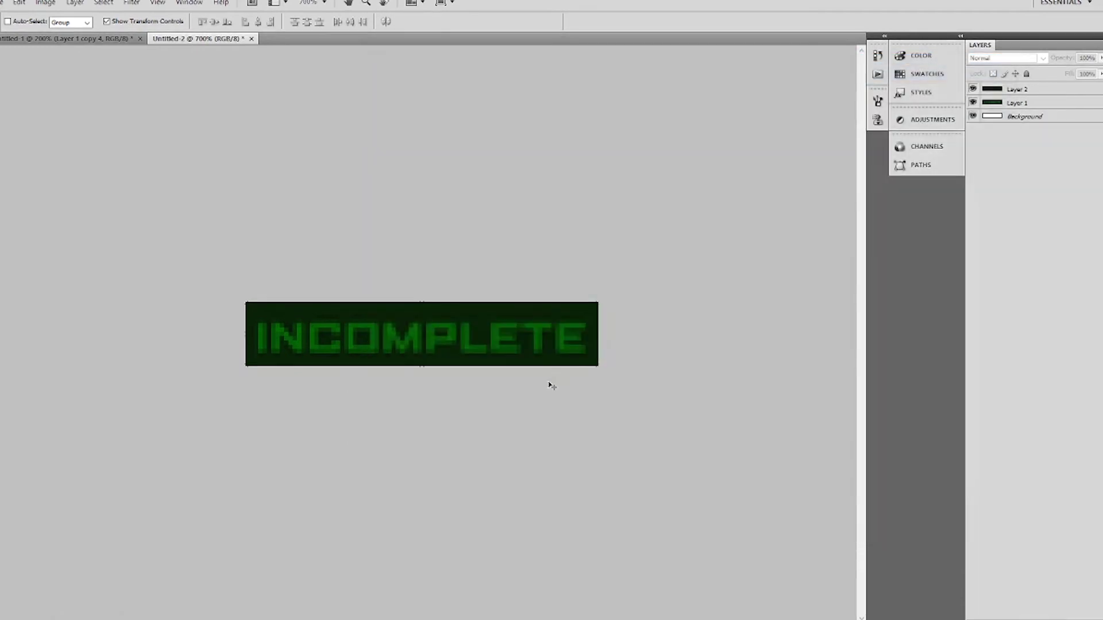
# Raise the opacity of Layer 2 to about 52%.
pyautogui.click(1094, 92)
pyautogui.click(1100, 58)
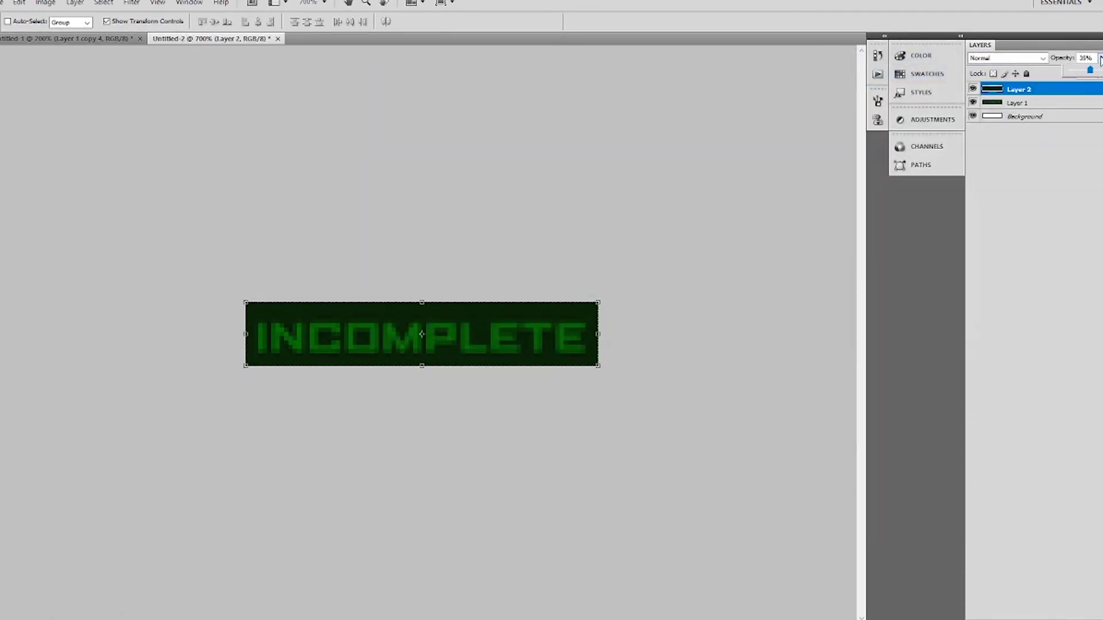
pyautogui.moveTo(1099, 70); pyautogui.dragTo(1101, 74)
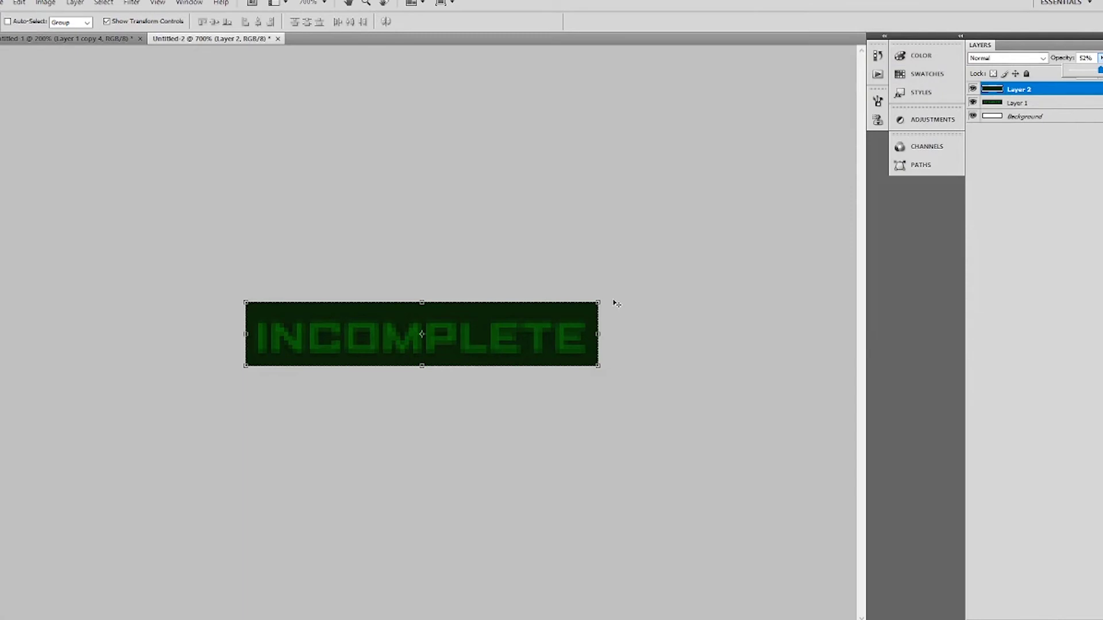
# Save the half-faded INCOMPLETE image as a PNG named 04 in the incompleteAnimation folder.
pyautogui.hotkey('ctrl', 'shift', 's')
pyautogui.click(653, 400)
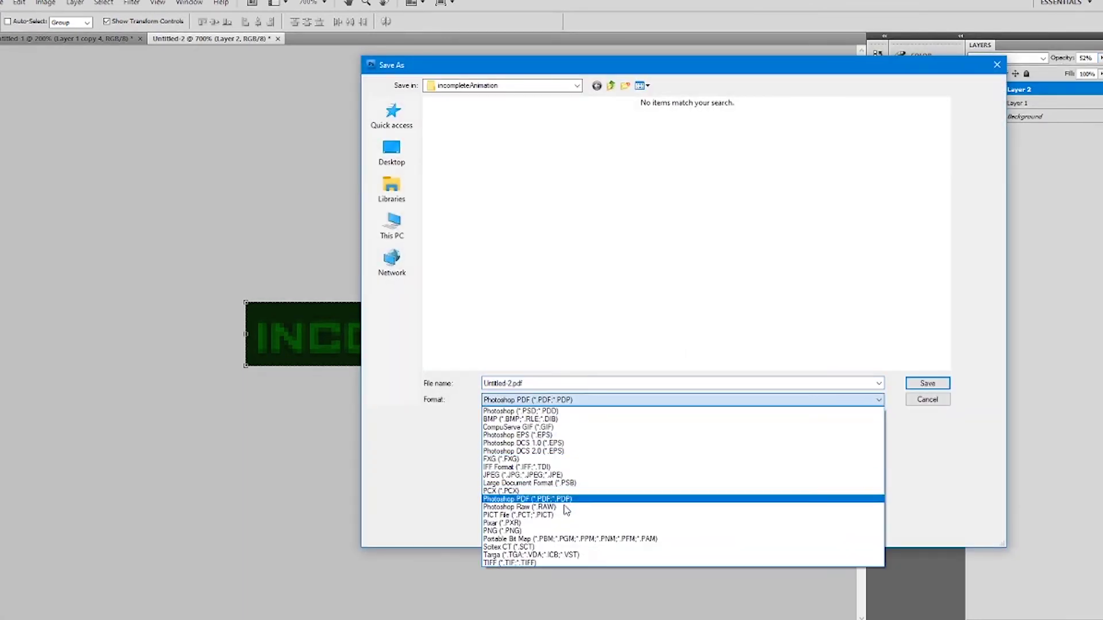
pyautogui.click(566, 531)
pyautogui.click(570, 381)
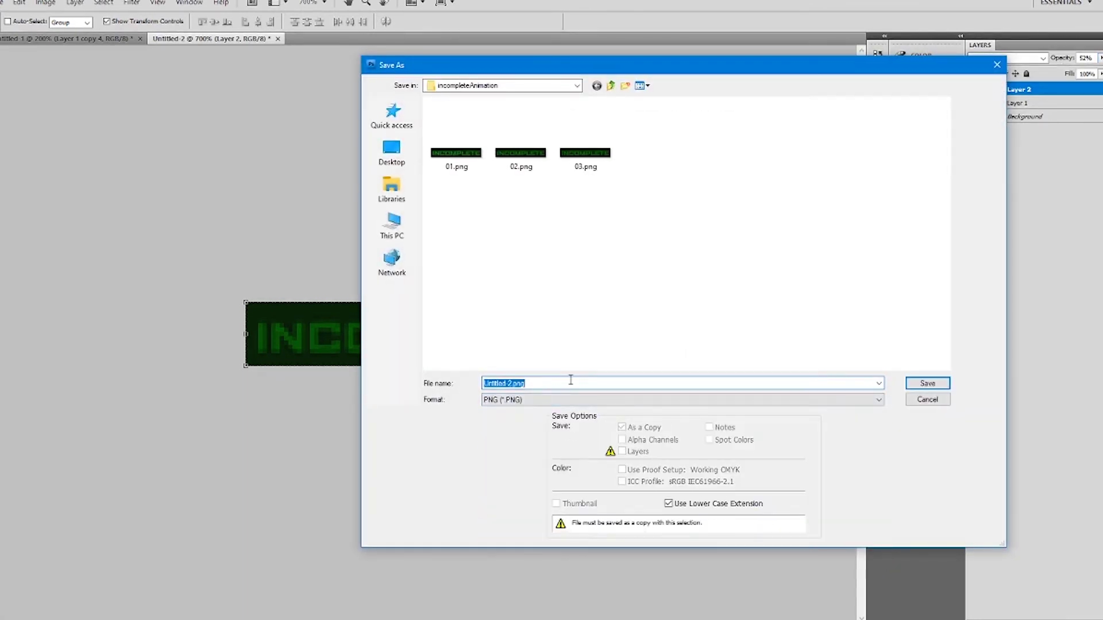
pyautogui.write('04')
pyautogui.press('Return')
pyautogui.press('Return')
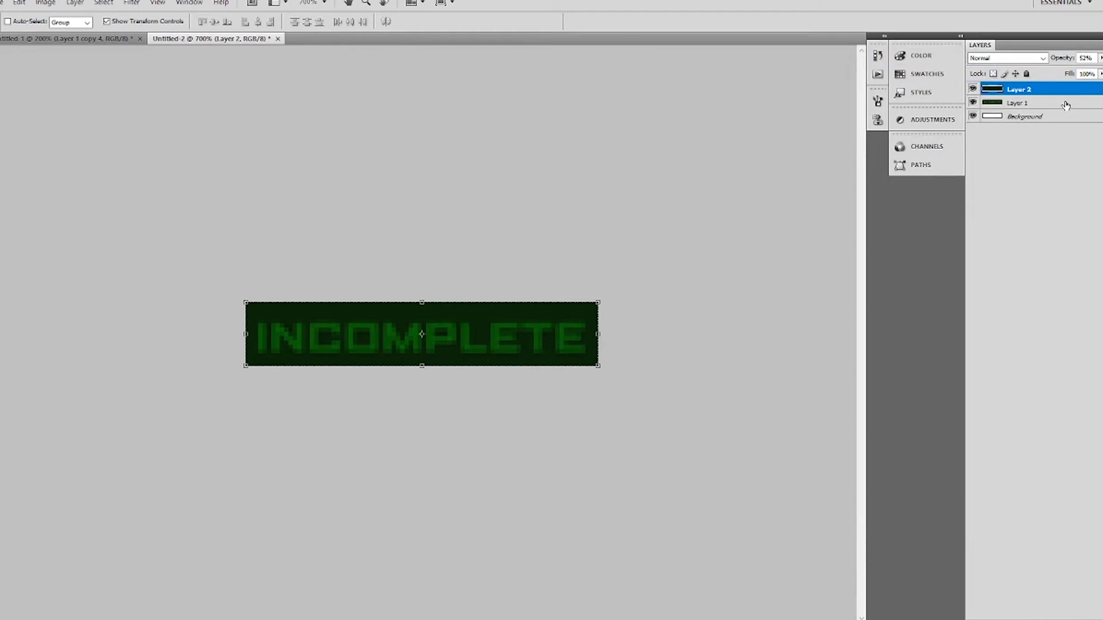
# Save the further faded INCOMPLETE image as a PNG named 05 in the incompleteAnimation folder.
pyautogui.hotkey('ctrl', 'shift', 's')
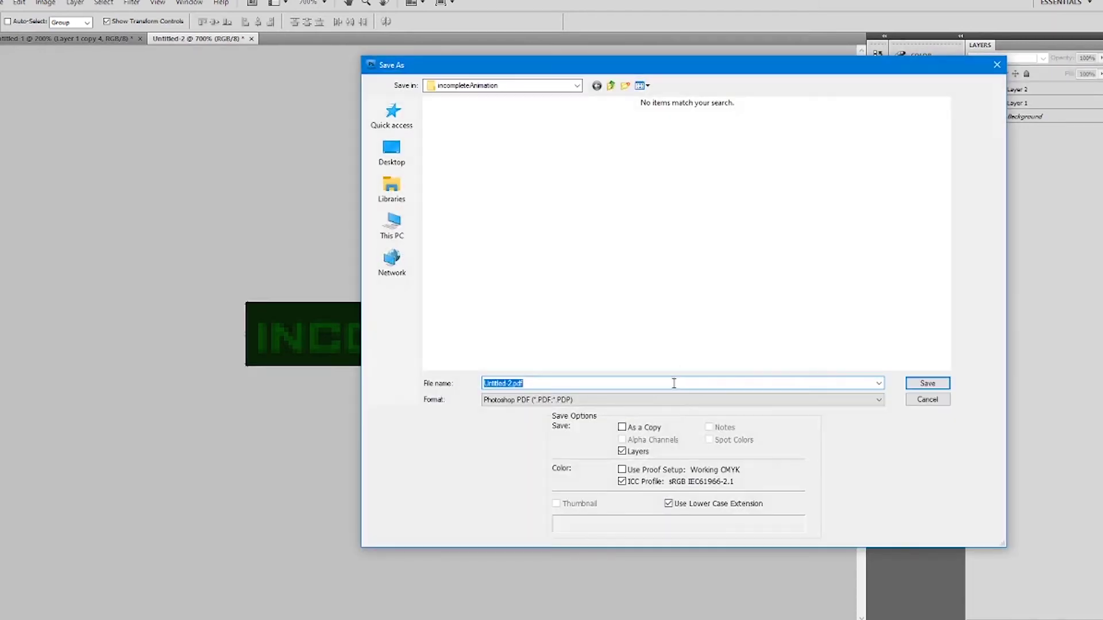
pyautogui.click(597, 401)
pyautogui.click(625, 525)
pyautogui.click(605, 383)
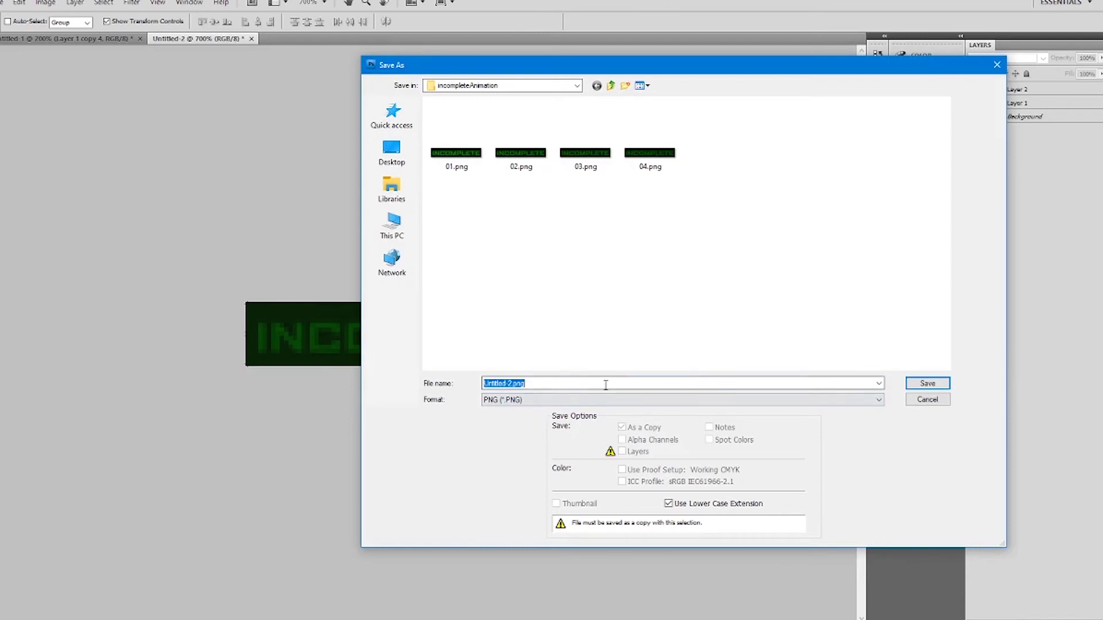
pyautogui.write('05')
pyautogui.press('Return')
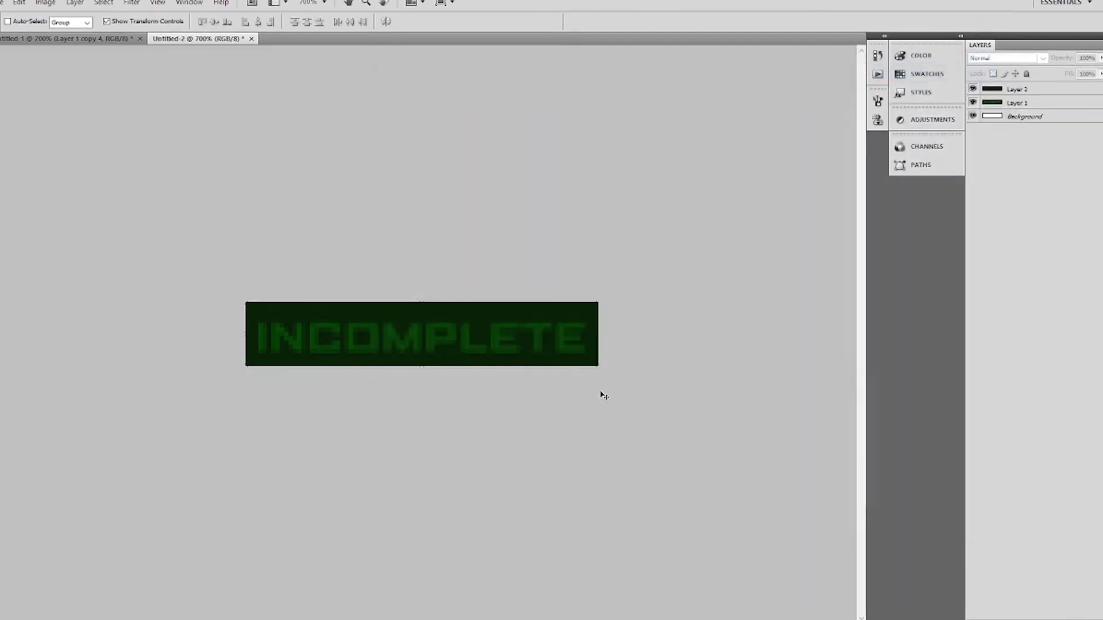
# Raise the opacity of Layer 2 to about 78% and save the image as a PNG named 06 in the incompleteAnimation folder.
pyautogui.click(1096, 89)
pyautogui.moveTo(1100, 58); pyautogui.dragTo(1101, 69)
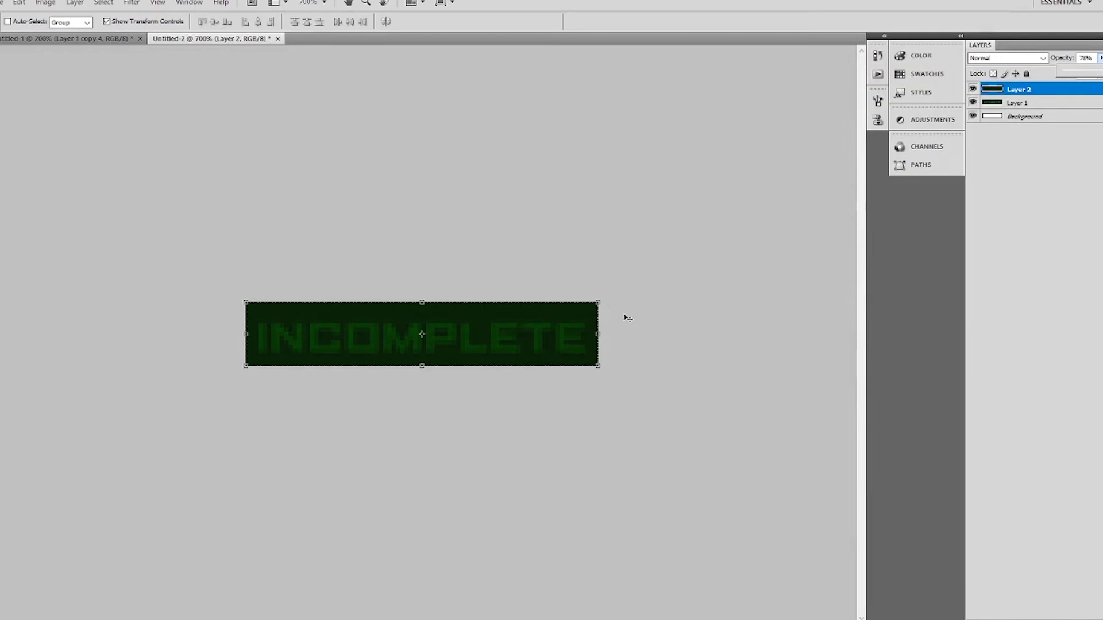
pyautogui.press('s')
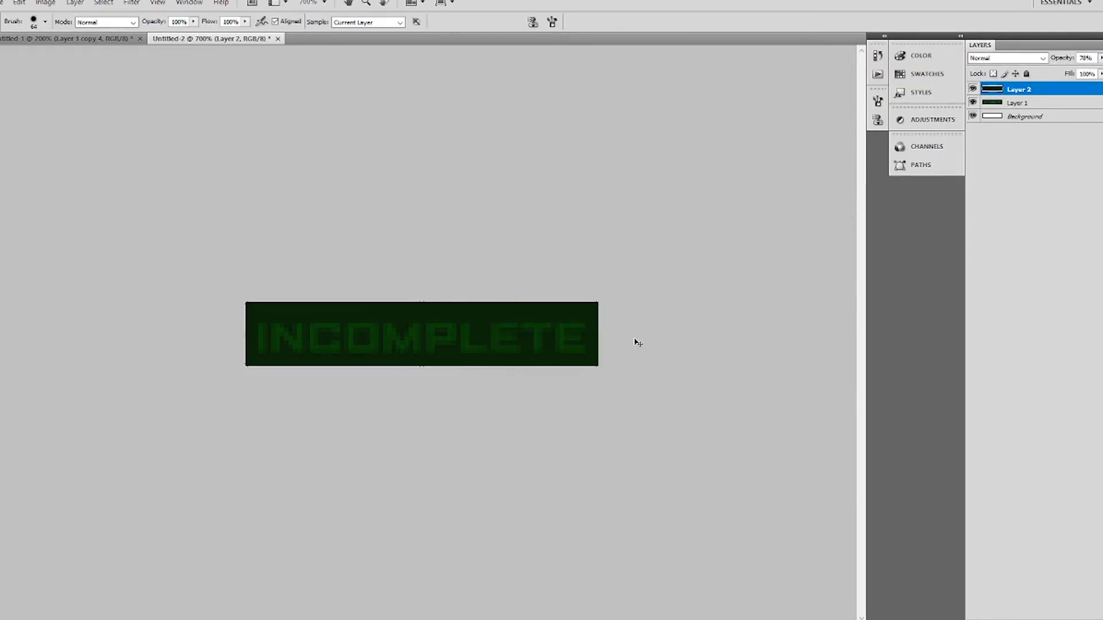
pyautogui.hotkey('ctrl', 'shift', 's')
pyautogui.click(612, 400)
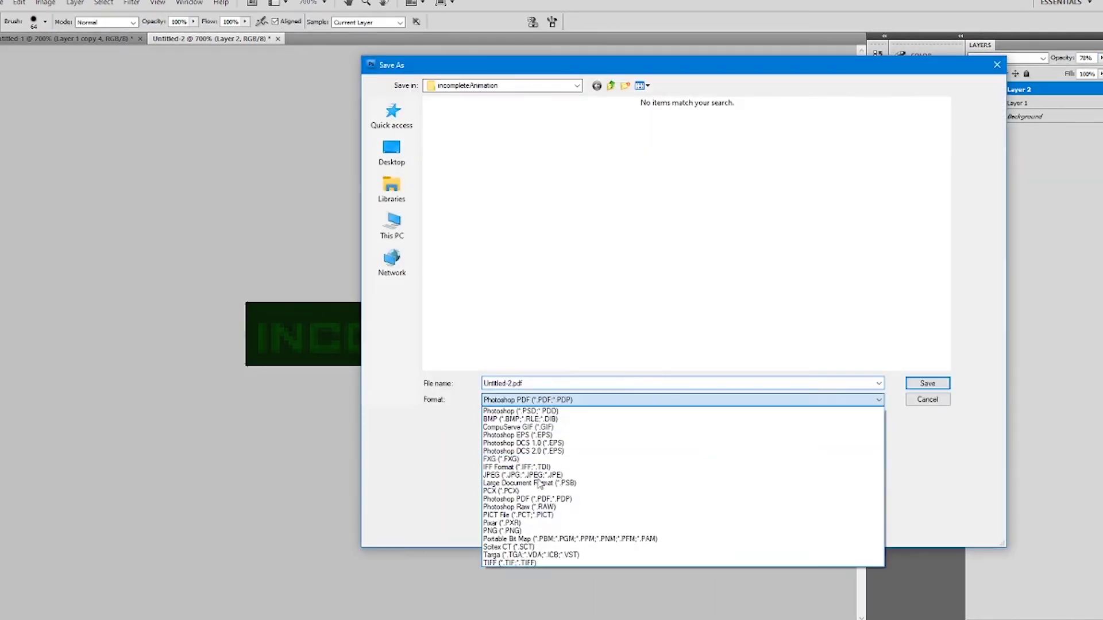
pyautogui.click(515, 530)
pyautogui.click(584, 382)
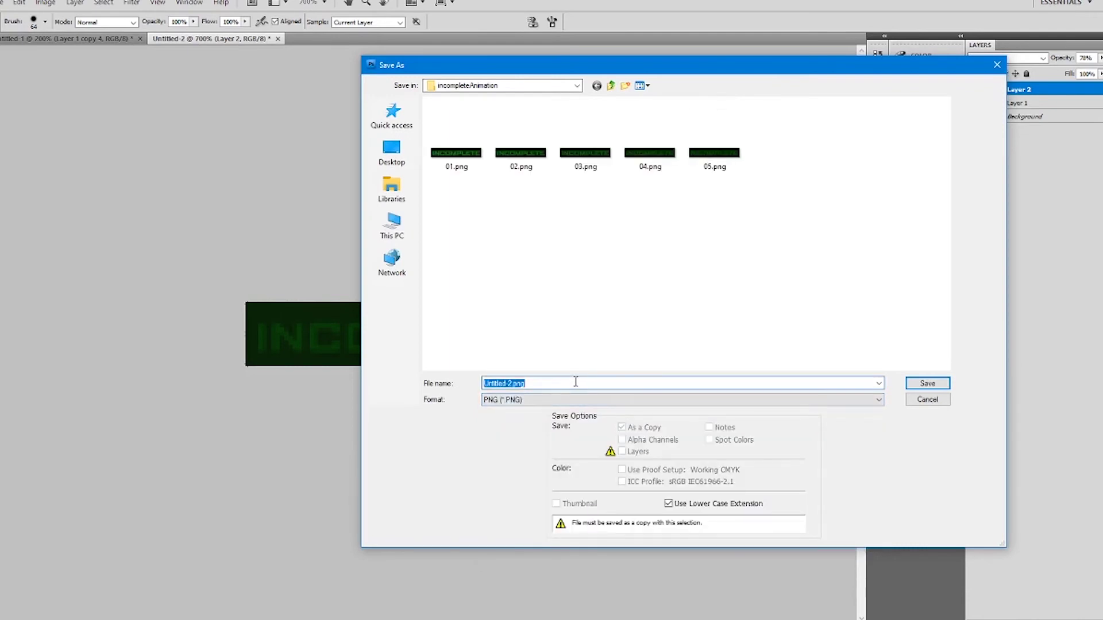
pyautogui.write('06')
pyautogui.press('Return')
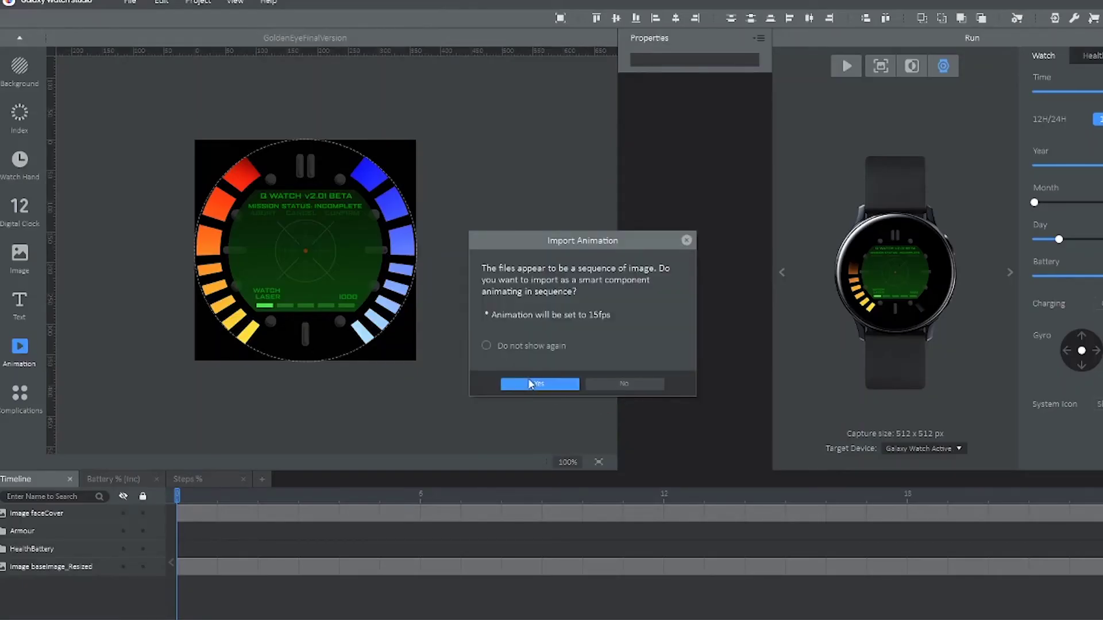
# Switch to Galaxy Watch Studio and browse to the incompleteAnimation folder to import the numbered PNG frames as an animation.
pyautogui.click(530, 384)
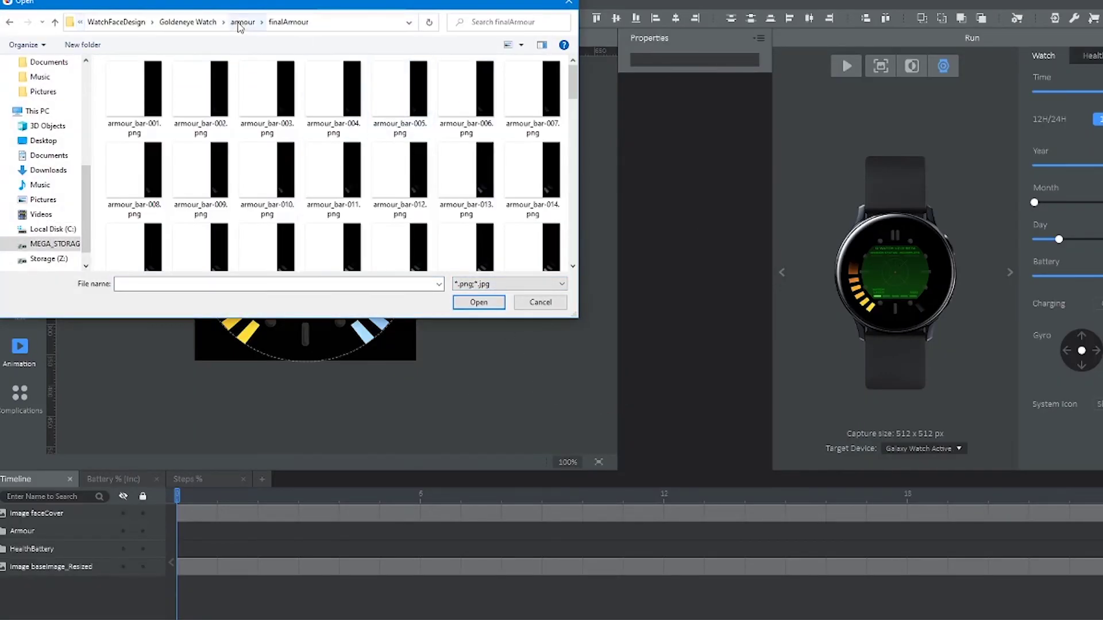
pyautogui.click(188, 22)
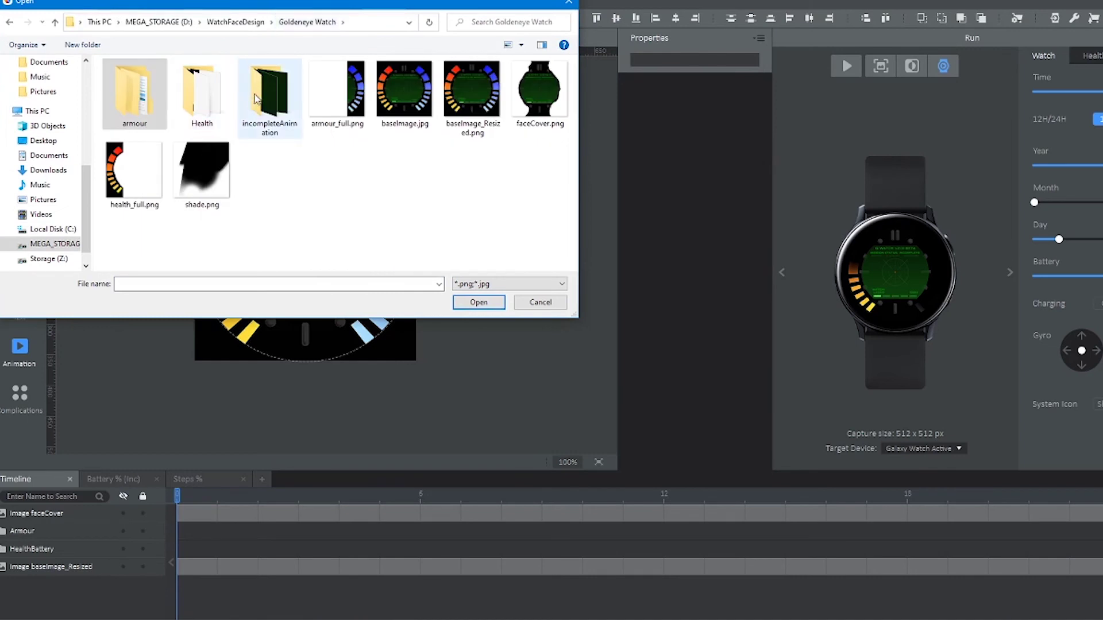
pyautogui.doubleClick(183, 93)
pyautogui.click(143, 105)
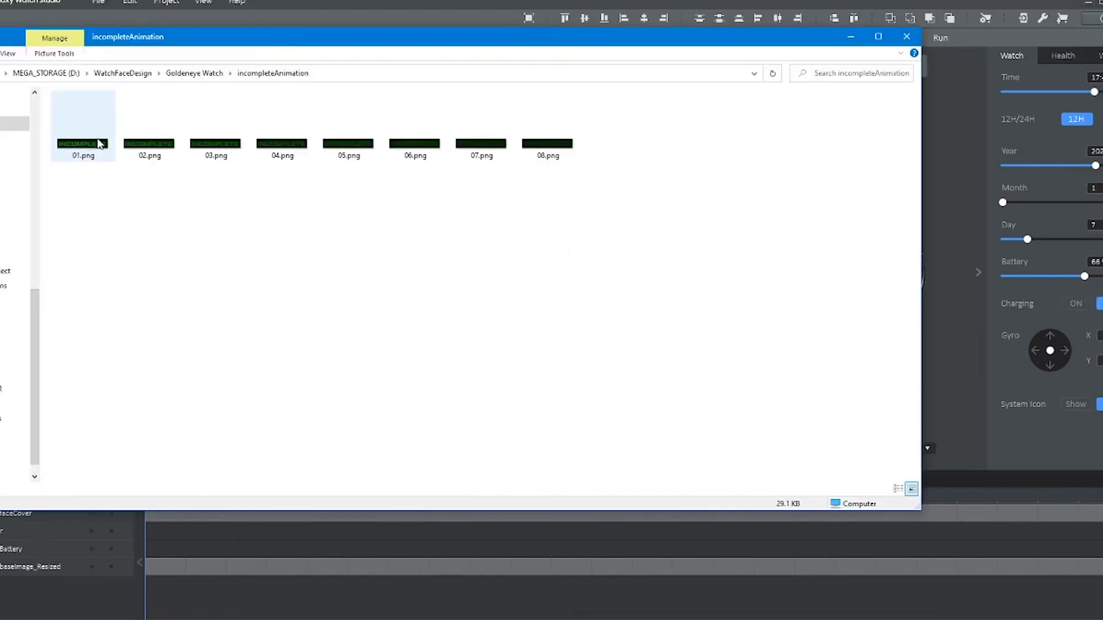
# In the incompleteAnimation folder, rename the frame files 01.png and 02.png as a01.png and a02.png.
pyautogui.click(101, 143)
pyautogui.press('F2')
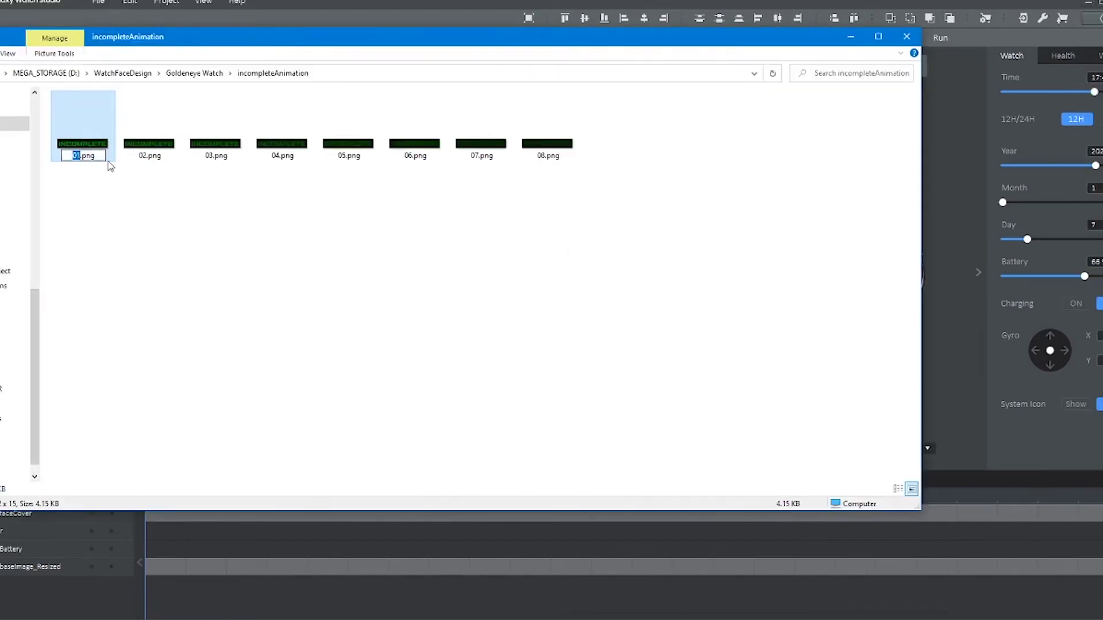
pyautogui.write('a')
pyautogui.press('Return')
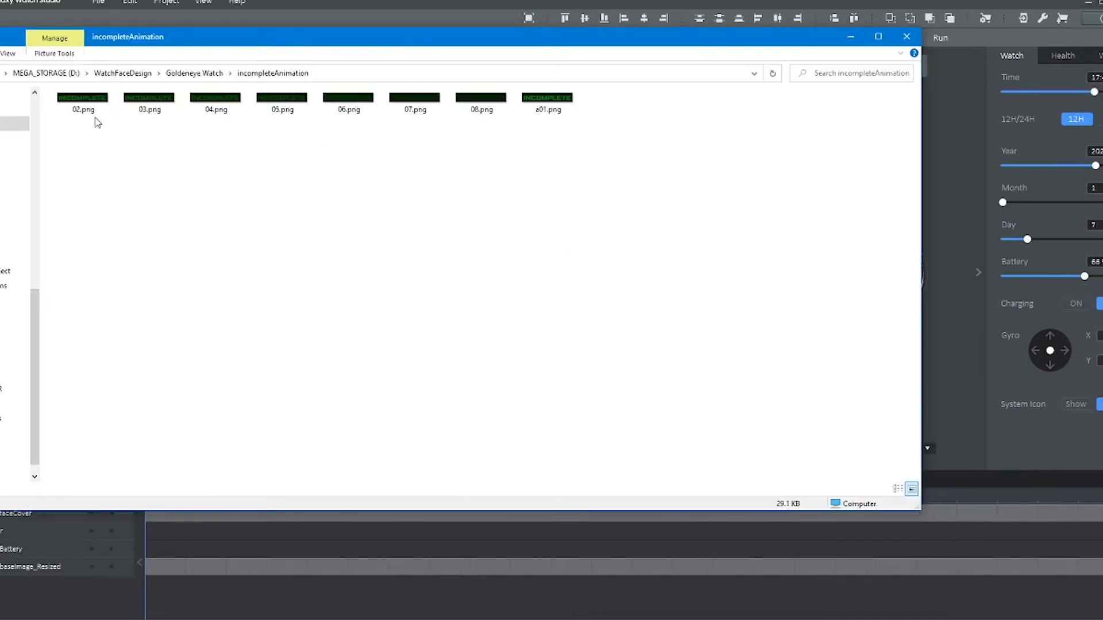
pyautogui.click(94, 108)
pyautogui.press('F2')
pyautogui.press('Left')
pyautogui.write('a')
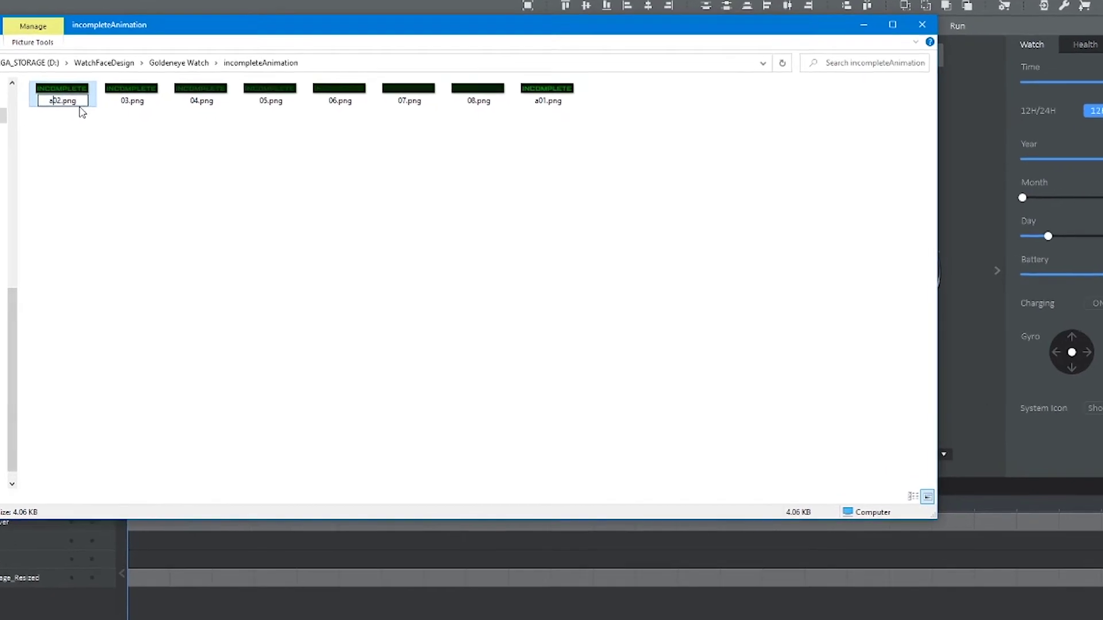
pyautogui.click(171, 185)
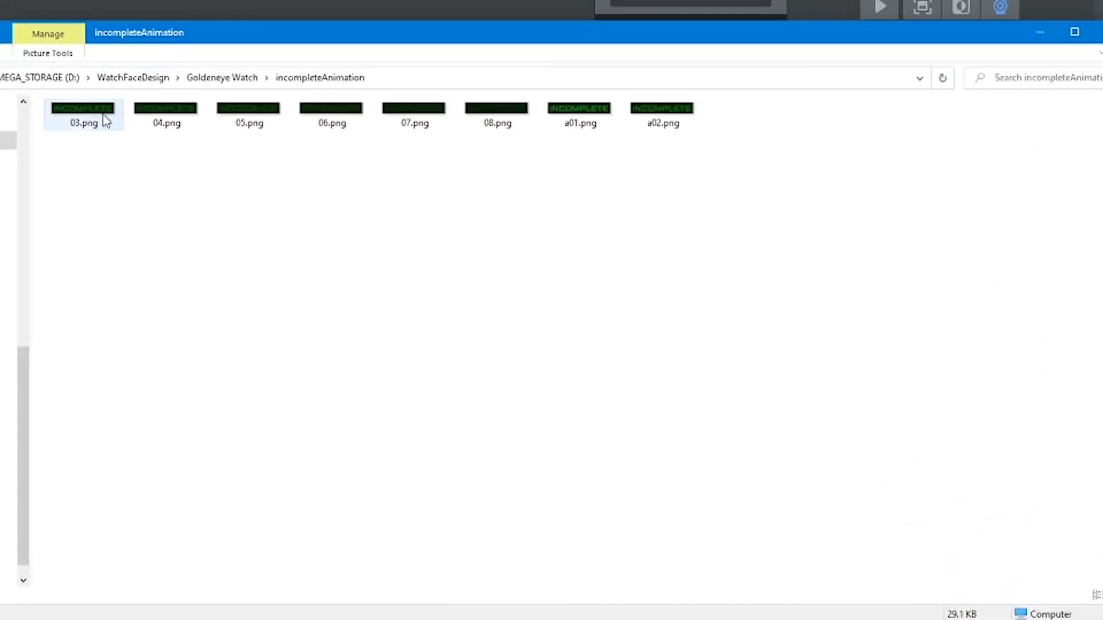
# Rename the frame files 03.png and 04.png as a03.png and a04.png.
pyautogui.press('F2')
pyautogui.write('a')
pyautogui.press('Return')
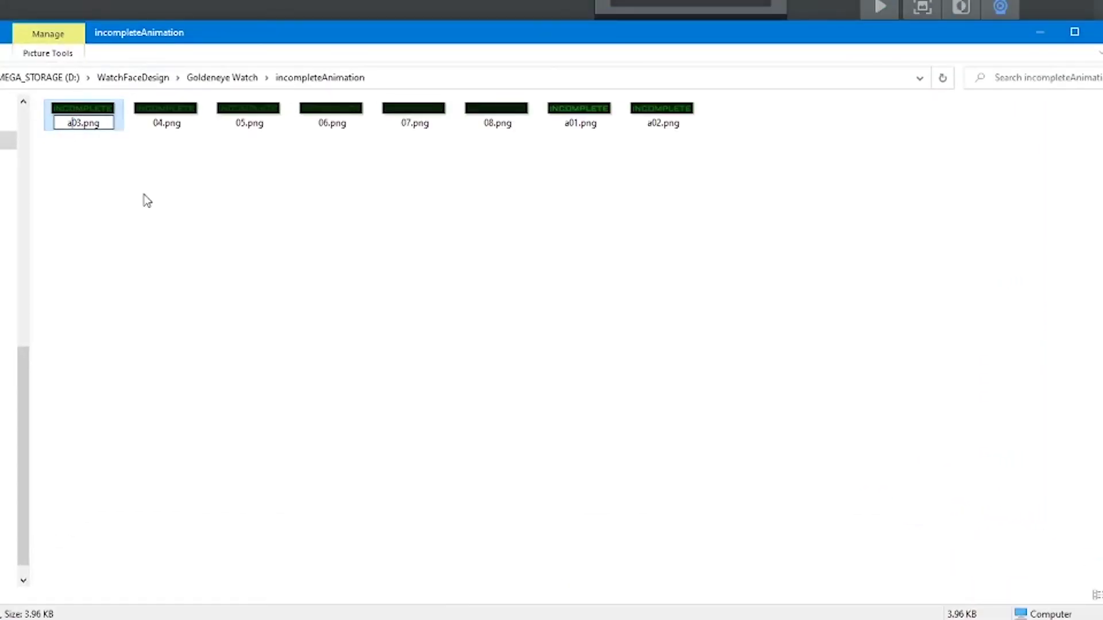
pyautogui.click(97, 117)
pyautogui.press('F2')
pyautogui.press('Home')
pyautogui.write('a')
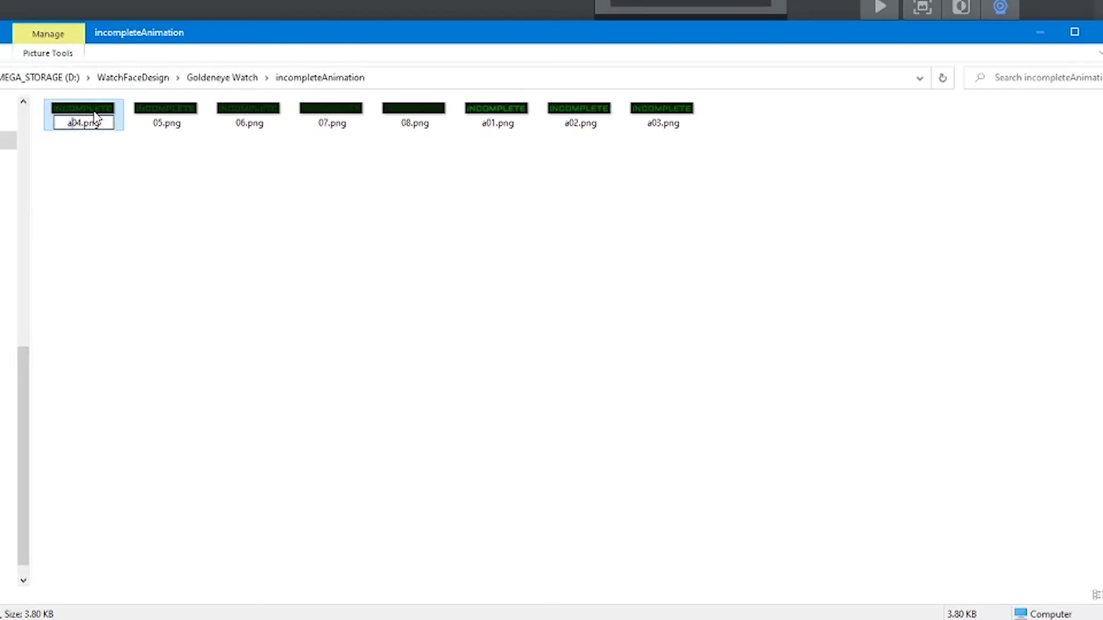
pyautogui.press('Return')
# Rename the frame files 05.png and 06.png as a05.png and a06.png.
pyautogui.click(102, 128)
pyautogui.press('F2')
pyautogui.press('Home')
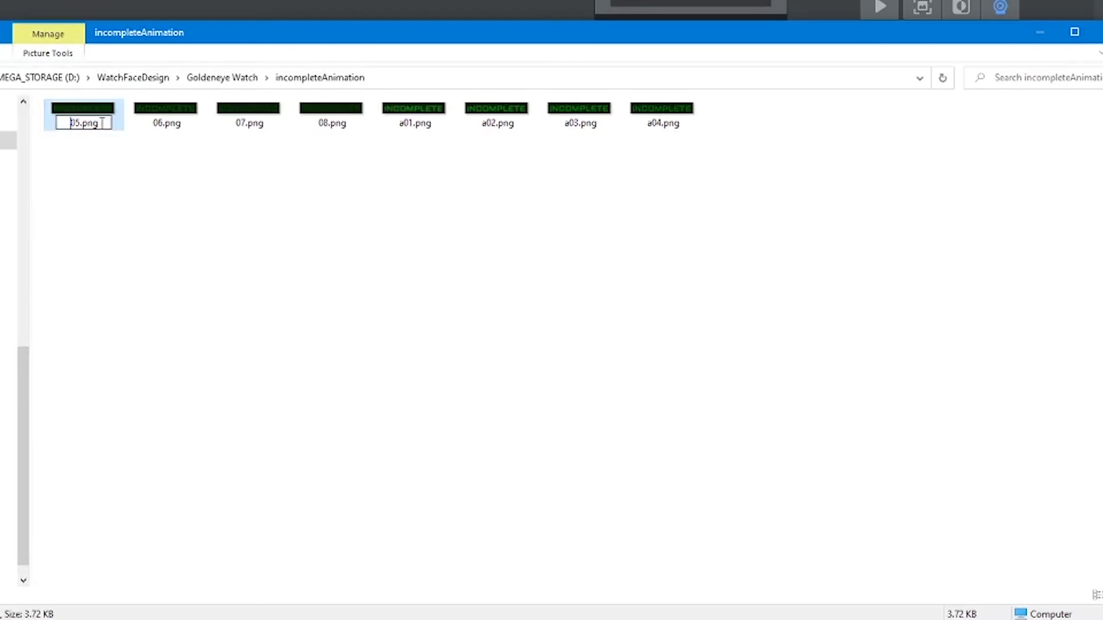
pyautogui.write('a')
pyautogui.press('Return')
pyautogui.click(95, 124)
pyautogui.press('F2')
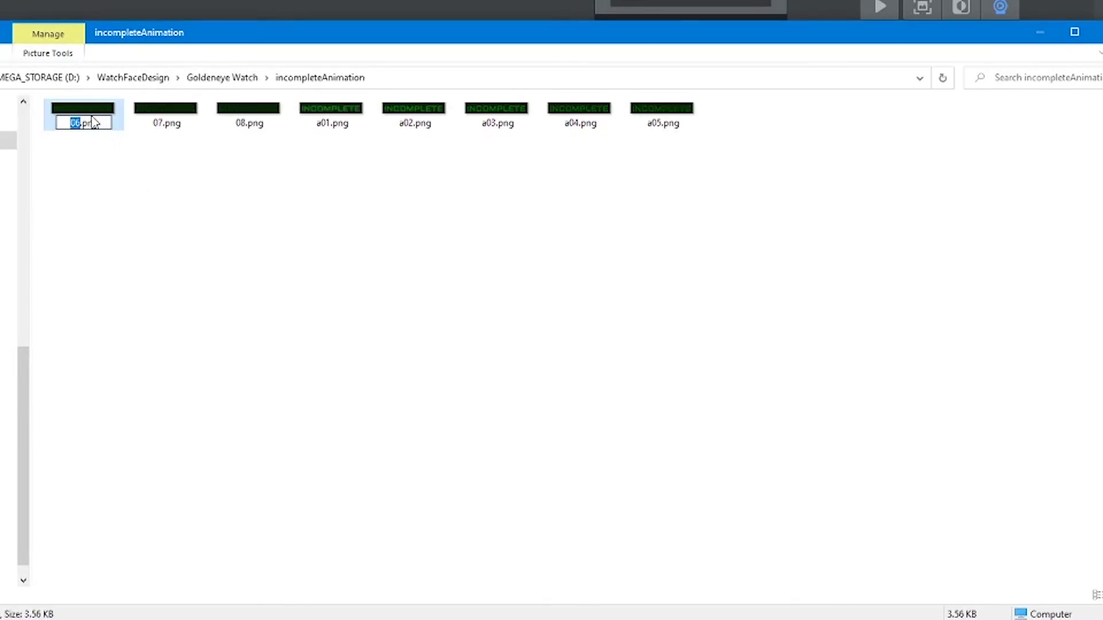
pyautogui.press('Home')
pyautogui.write('a')
pyautogui.press('Return')
# Rename the frame files 07.png and 08.png as a07.png and a08.png.
pyautogui.click(96, 106)
pyautogui.press('F2')
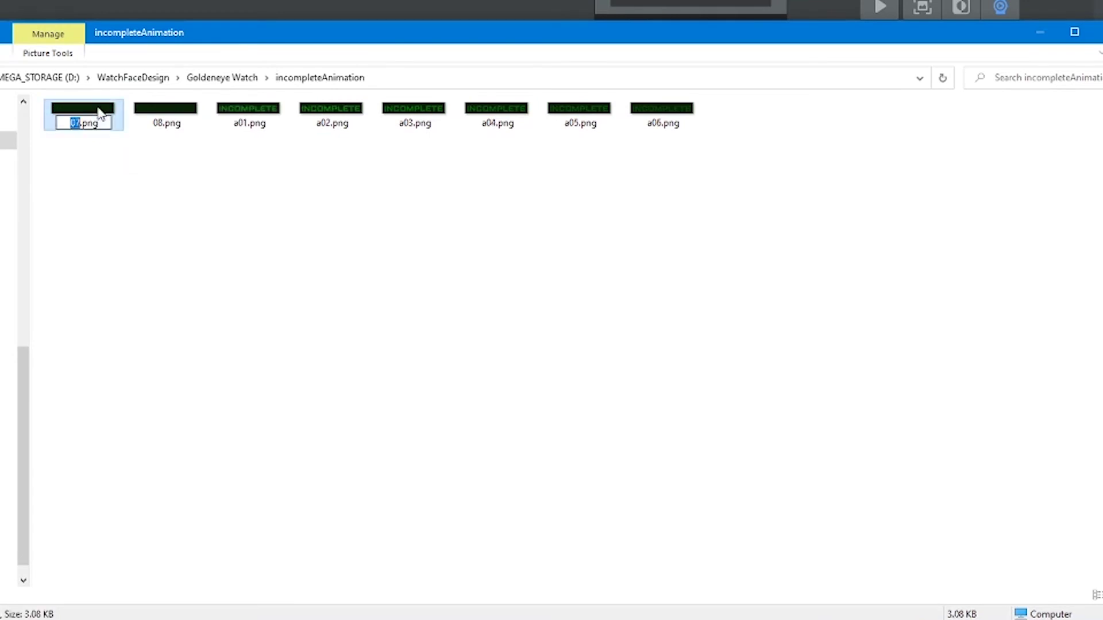
pyautogui.press('Home')
pyautogui.write('a')
pyautogui.press('Return')
pyautogui.click(97, 121)
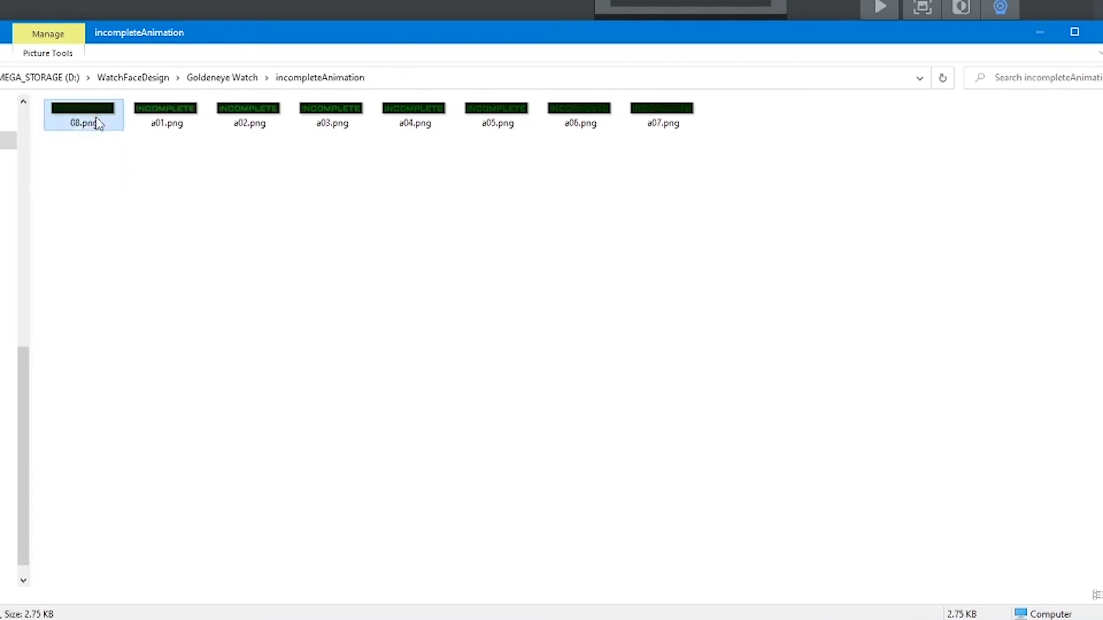
pyautogui.press('F2')
pyautogui.press('Home')
pyautogui.write('a')
pyautogui.press('Return')
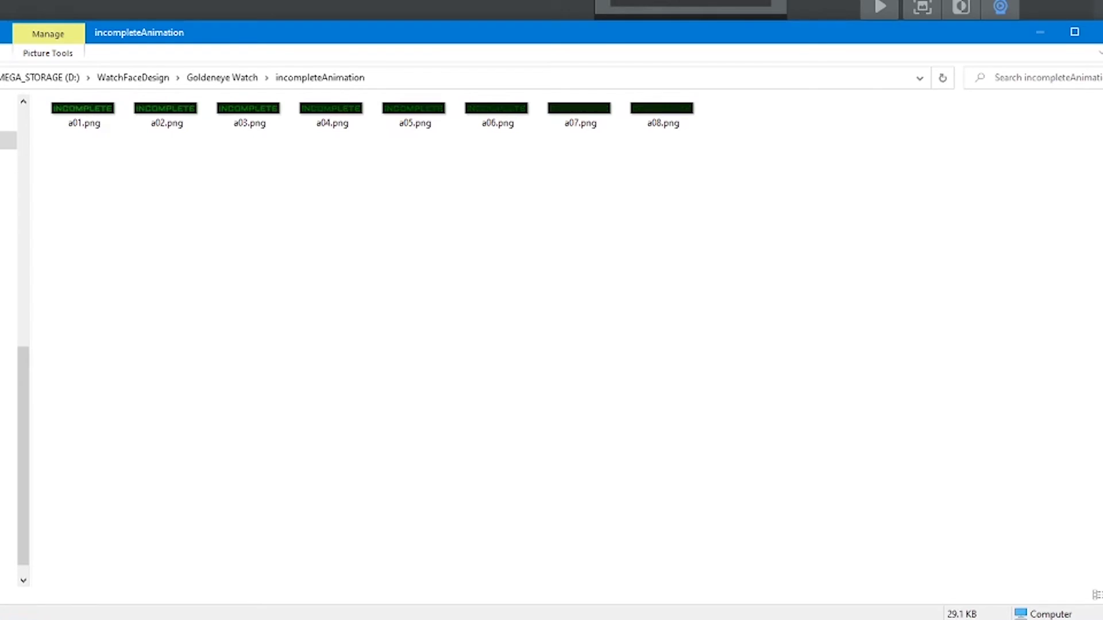
# Switch back to Galaxy Watch Studio and import a01.png through a08.png as an animation sequence.
pyautogui.hotkey('alt', 'Tab')
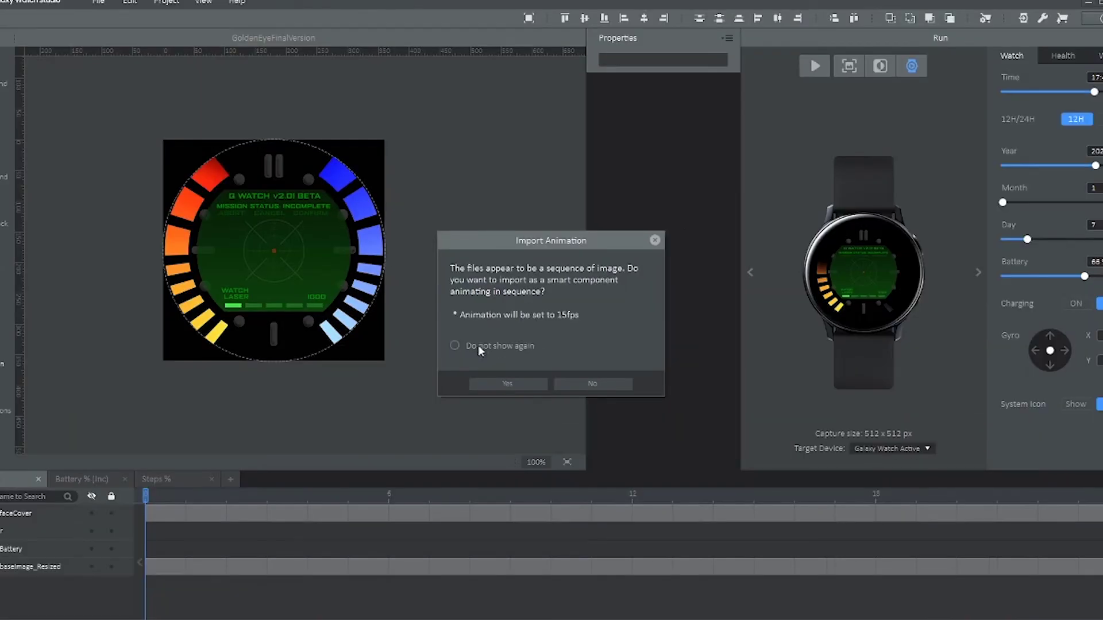
pyautogui.click(498, 384)
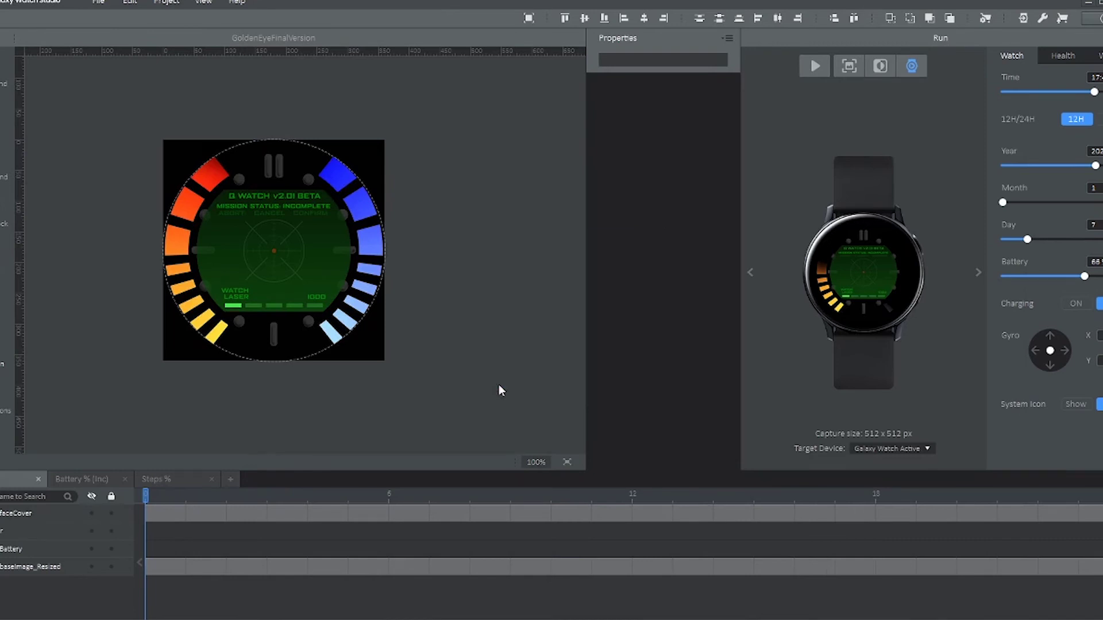
pyautogui.moveTo(111, 226); pyautogui.dragTo(503, 118)
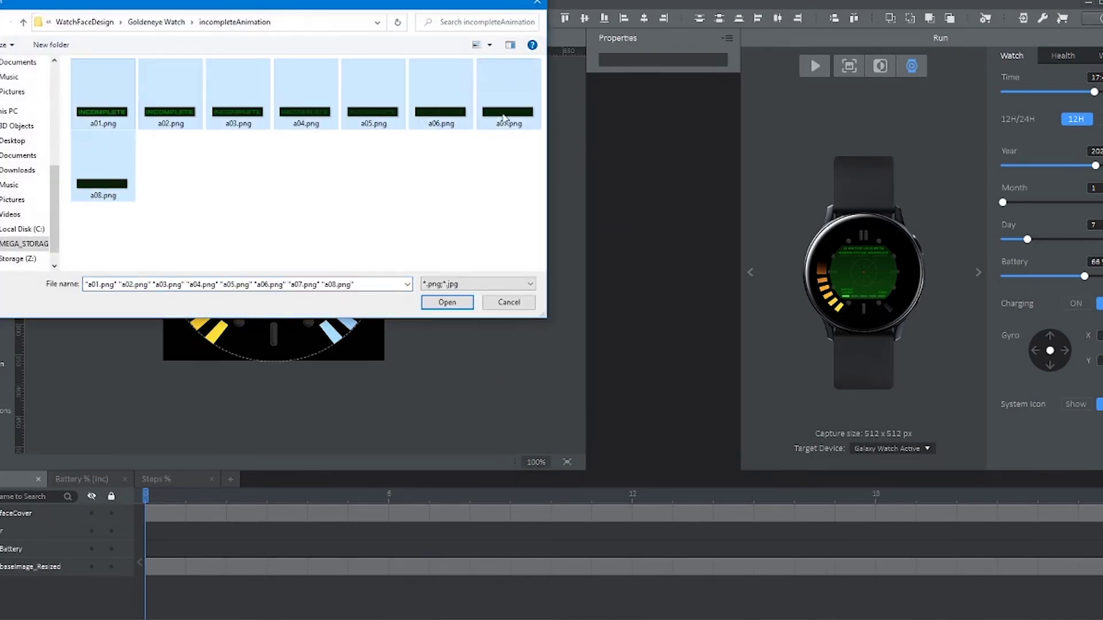
pyautogui.click(448, 303)
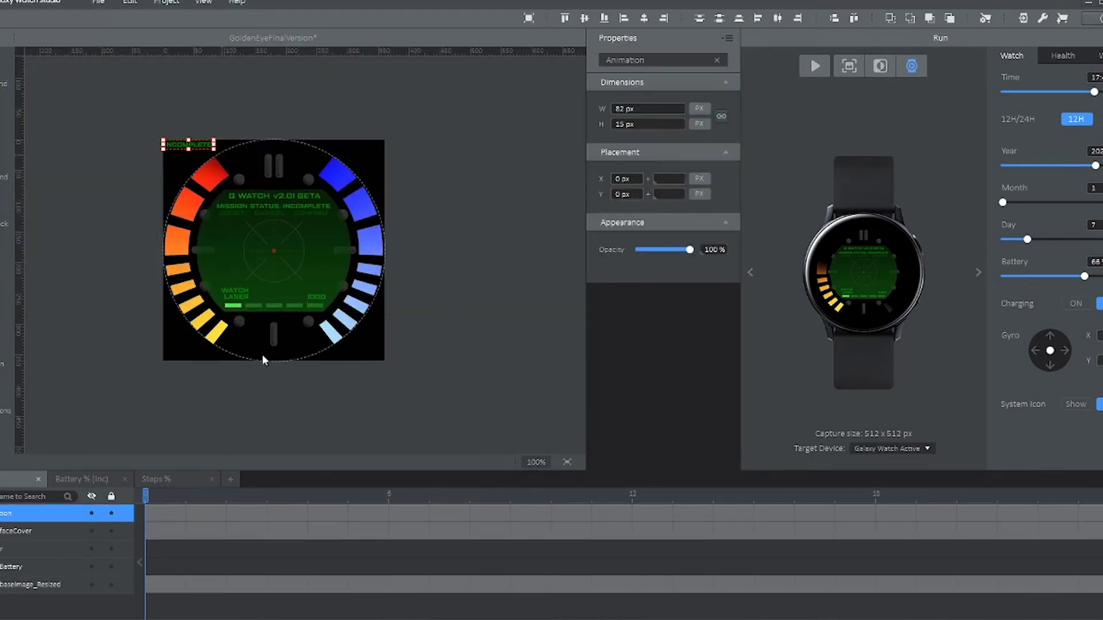
# Inside the Animation component, duplicate the a01.png frame until it fills the first ten frames of the sequence.
pyautogui.doubleClick(25, 515)
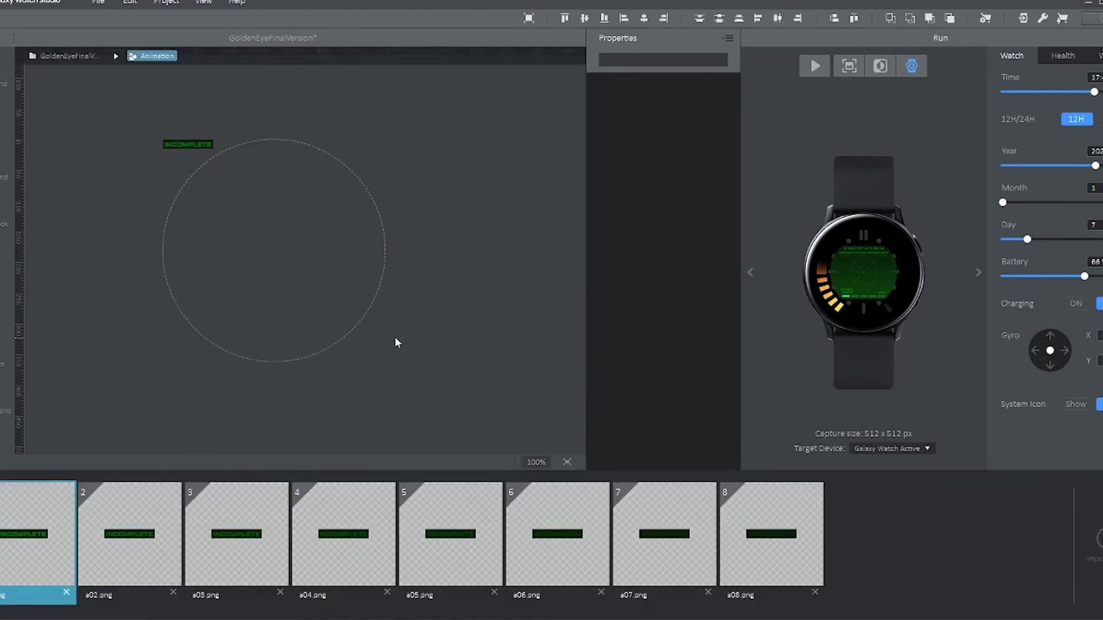
pyautogui.keyDown('ctrl'); pyautogui.click(89, 530); pyautogui.keyUp('ctrl')
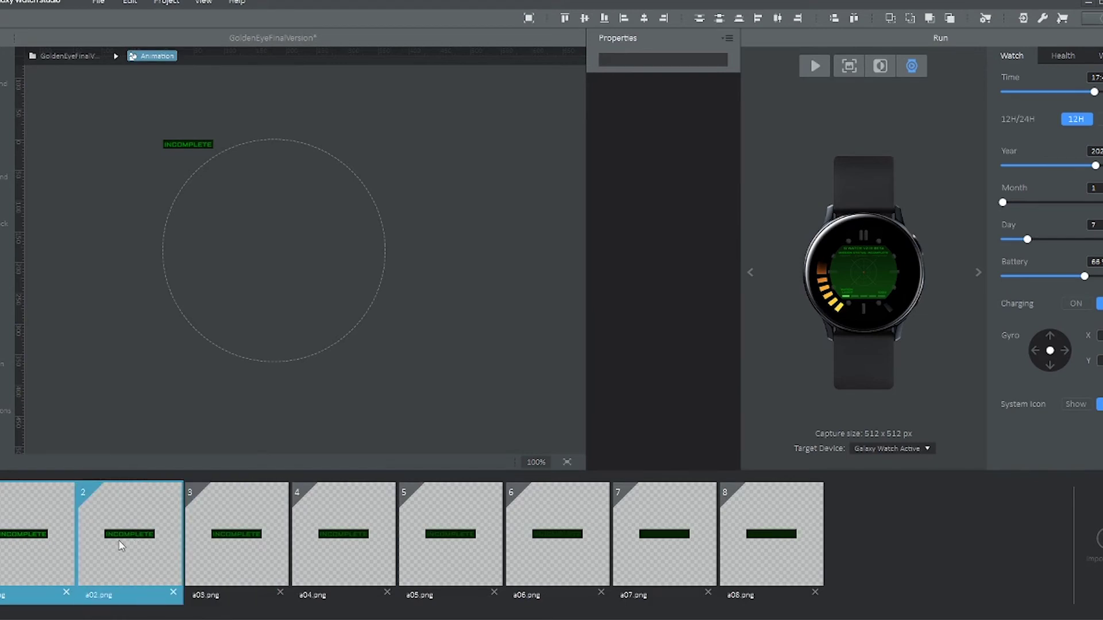
pyautogui.hotkey('ctrl', 'v')
pyautogui.hotkey('ctrl', 'v')
pyautogui.hotkey('ctrl', 'v')
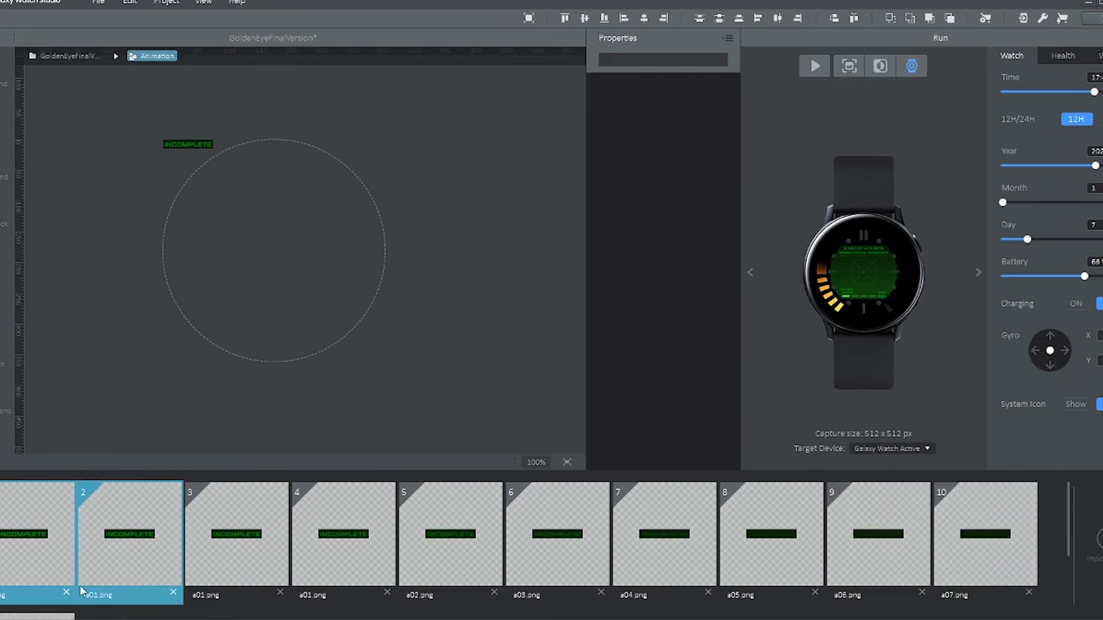
pyautogui.hotkey('ctrl', 'v')
pyautogui.hotkey('ctrl', 'v')
pyautogui.hotkey('ctrl', 'v')
pyautogui.hotkey('ctrl', 'v')
pyautogui.hotkey('ctrl', 'v')
pyautogui.hotkey('ctrl', 'v')
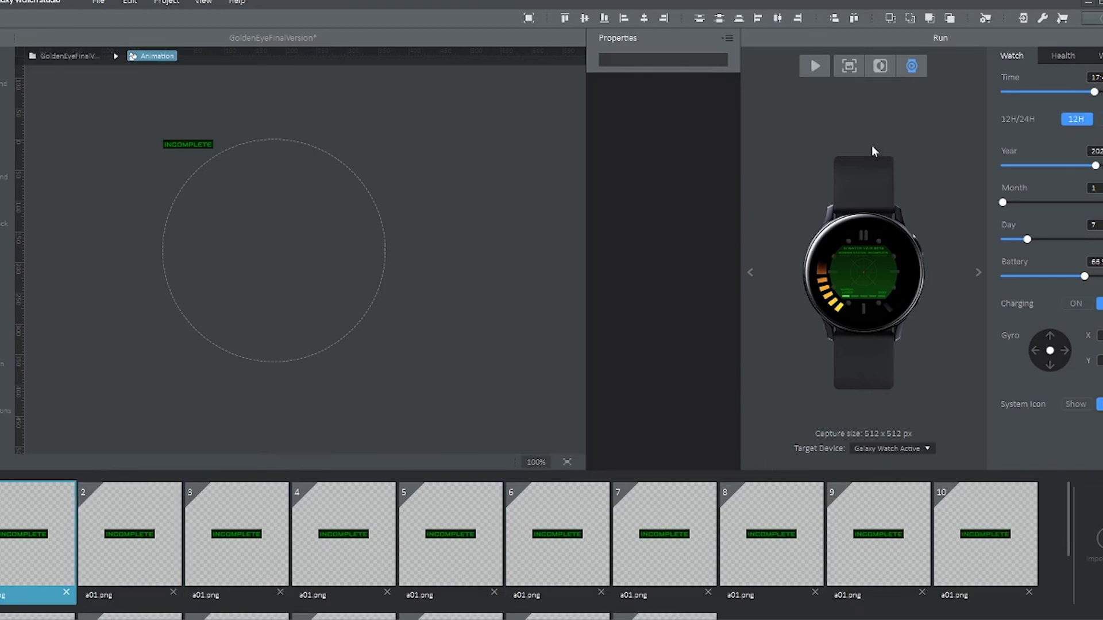
# Start the watch preview and position the animation over the face's INCOMPLETE status text at about X 192 px, Y 101 px.
pyautogui.click(818, 66)
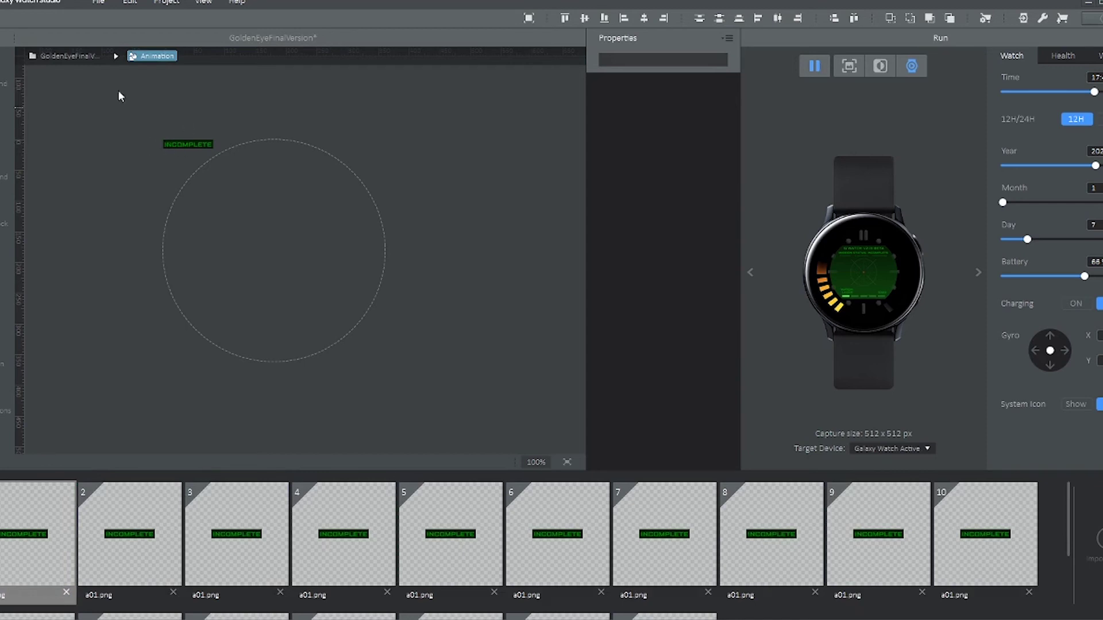
pyautogui.click(78, 56)
pyautogui.moveTo(198, 143); pyautogui.dragTo(315, 207)
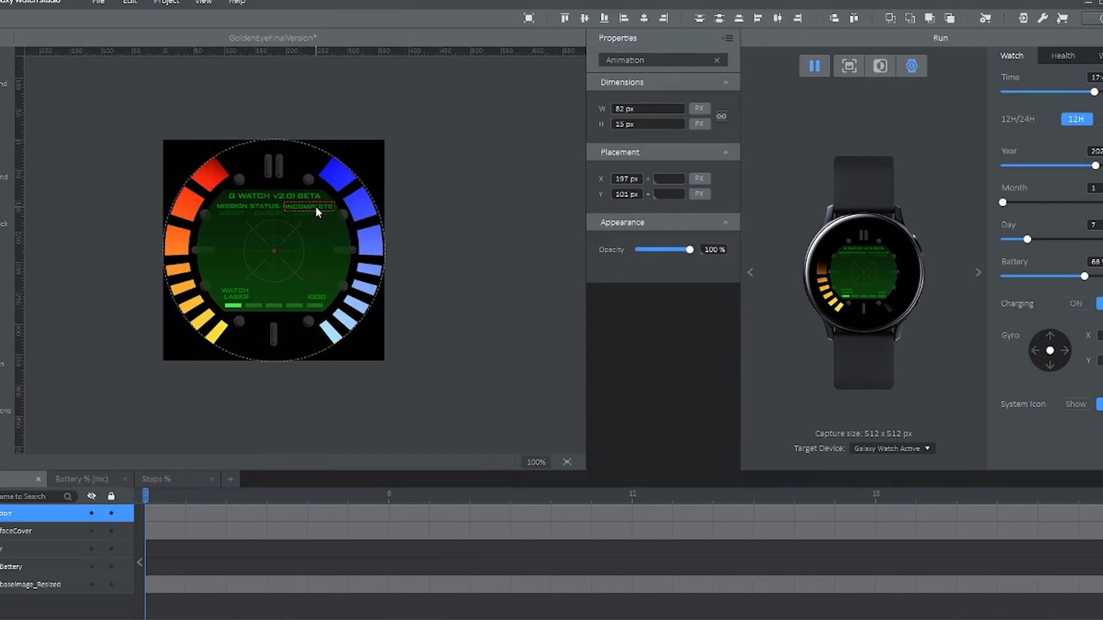
pyautogui.click(439, 182)
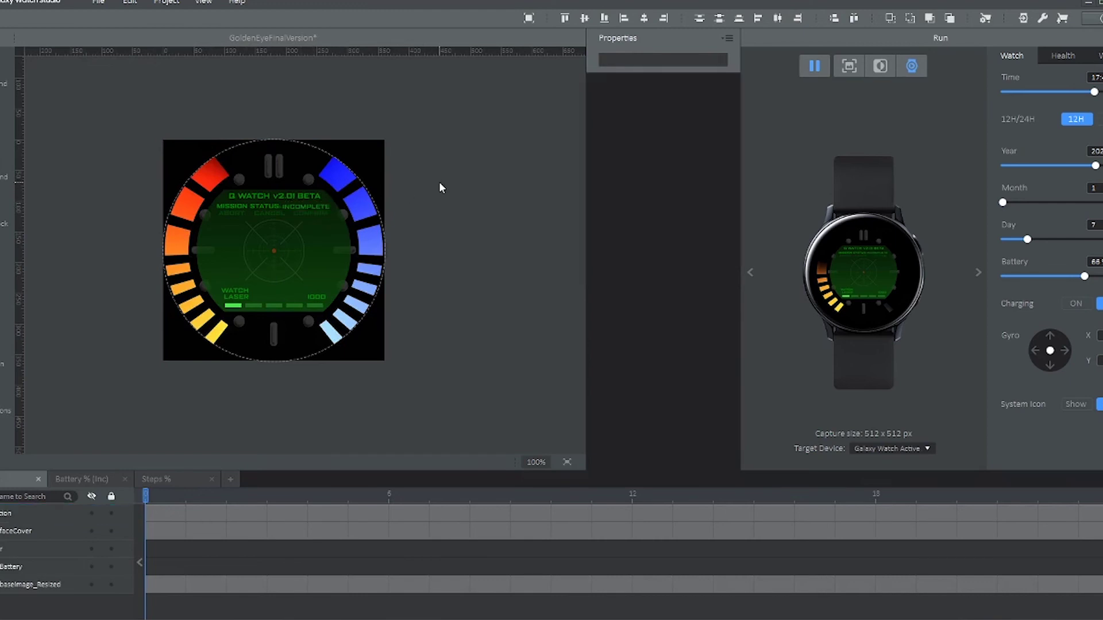
pyautogui.click(303, 208)
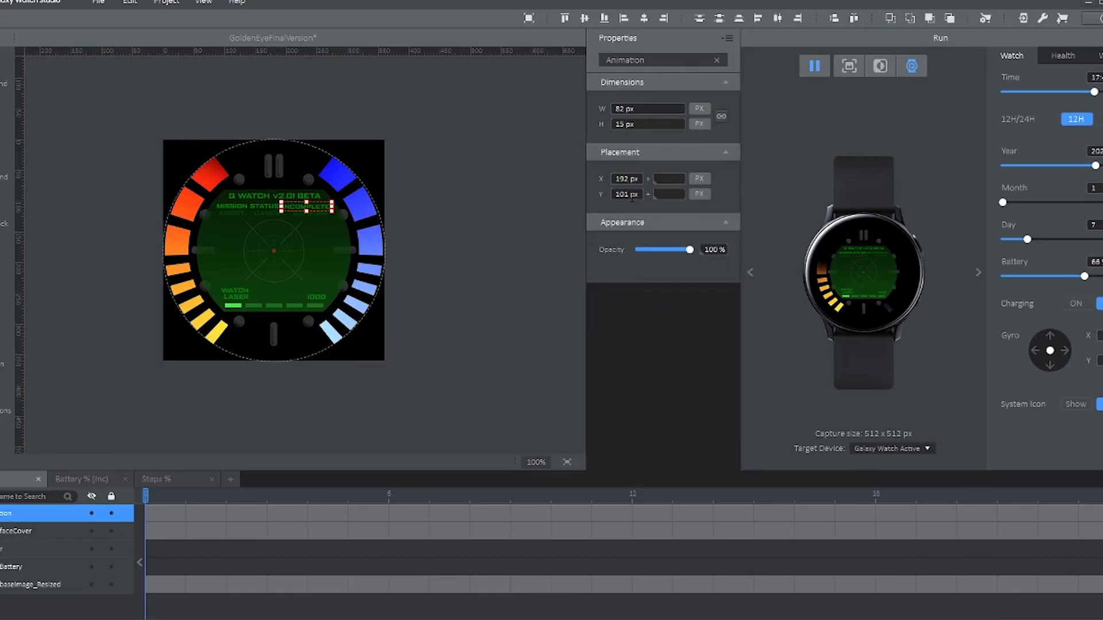
pyautogui.click(630, 195)
pyautogui.click(631, 197)
pyautogui.click(469, 312)
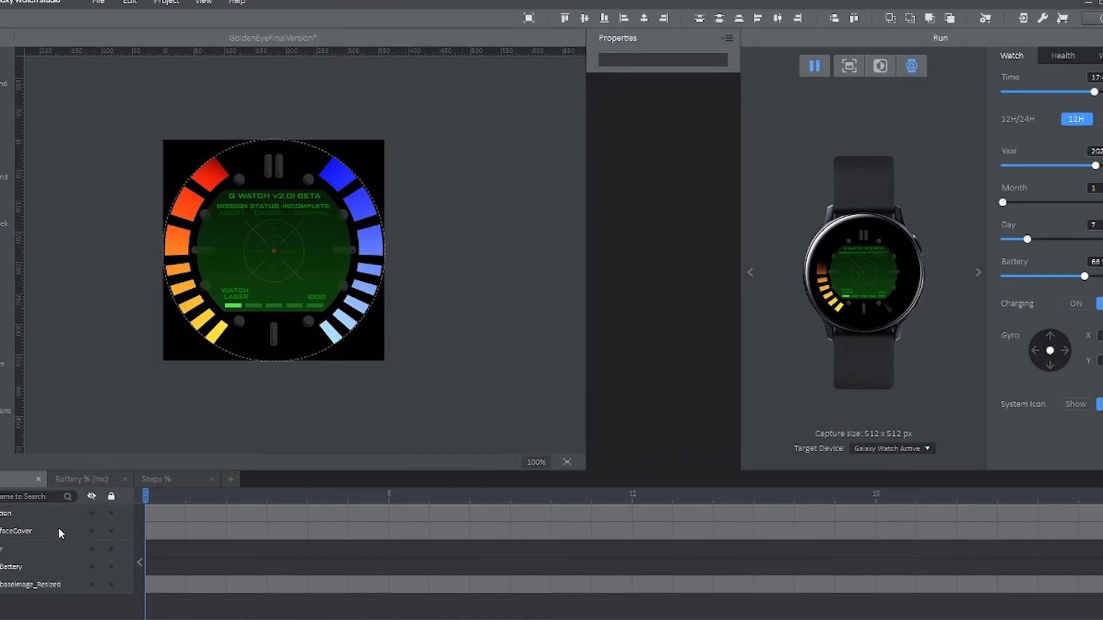
# Reopen the Animation component, paste further copies of the a01.png frames and return to the main watch face.
pyautogui.doubleClick(32, 514)
pyautogui.click(532, 546)
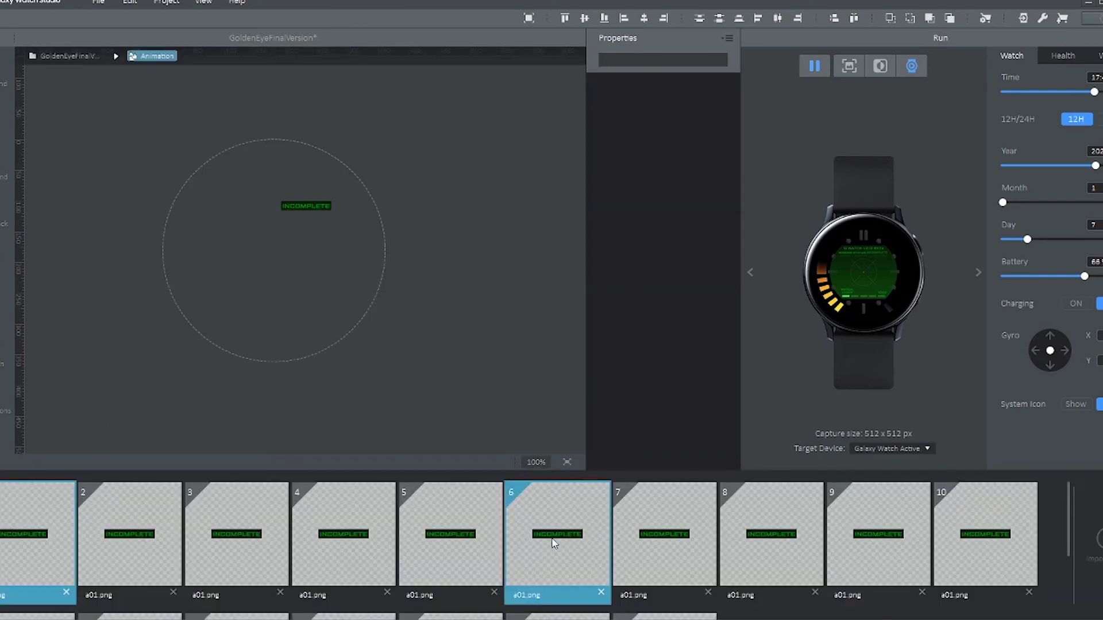
pyautogui.keyDown('shift'); pyautogui.click(267, 527); pyautogui.keyUp('shift')
pyautogui.hotkey('ctrl', 'c')
pyautogui.hotkey('ctrl', 'v')
pyautogui.hotkey('ctrl', 'v')
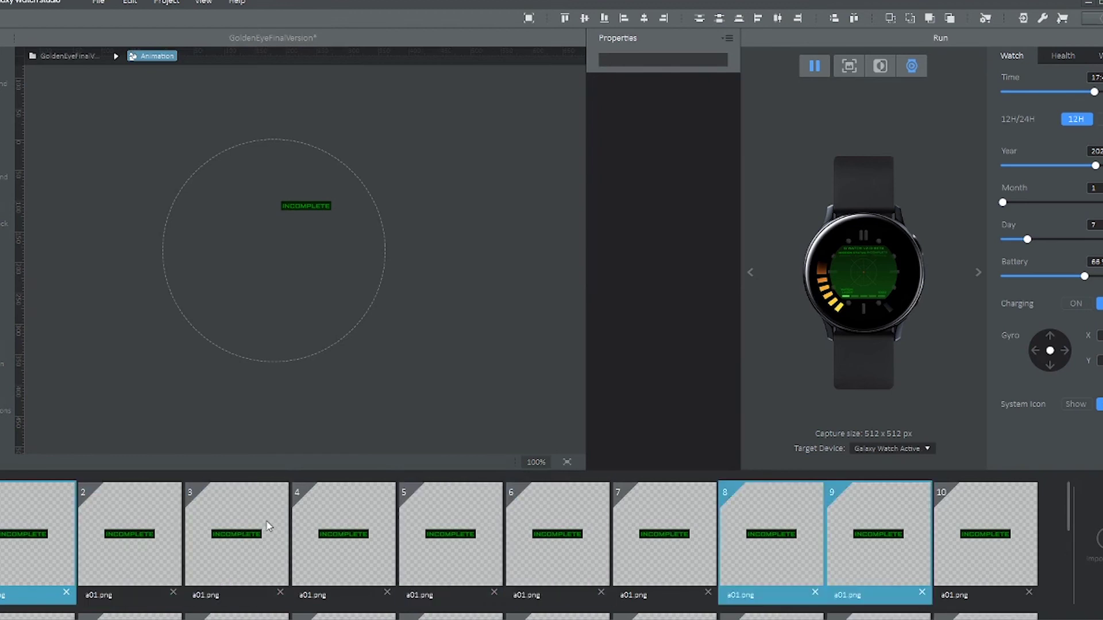
pyautogui.click(80, 56)
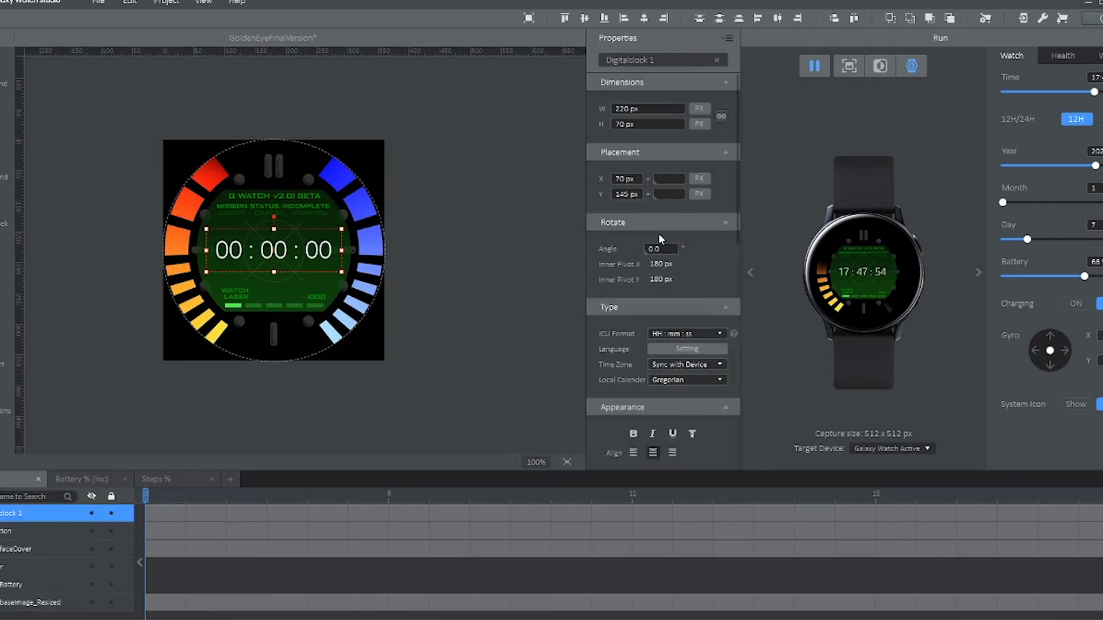
# Format the digital clock as h : mm a in bold bright green (#05FF01).
pyautogui.click(694, 334)
pyautogui.click(678, 371)
pyautogui.moveTo(736, 228); pyautogui.dragTo(737, 308)
pyautogui.click(633, 257)
pyautogui.click(713, 435)
pyautogui.click(511, 198)
pyautogui.click(512, 476)
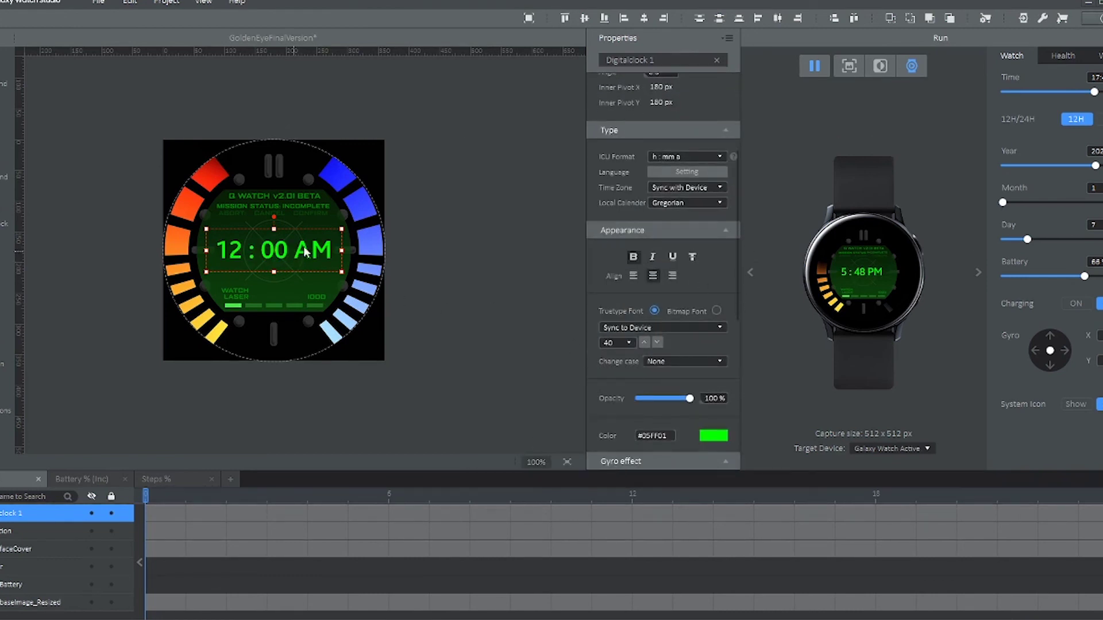
pyautogui.moveTo(738, 281); pyautogui.dragTo(738, 346)
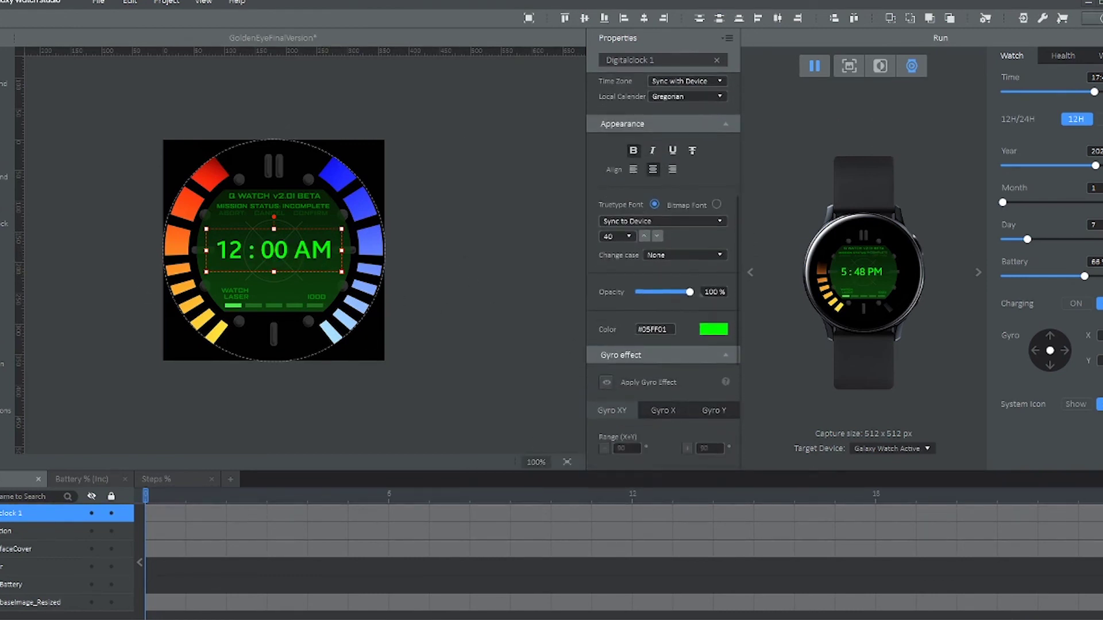
# Add a Burned Calorie (kcal) text just below the clock's hour digits, in bold green #0DFF00 at size 22.
pyautogui.click(5, 305)
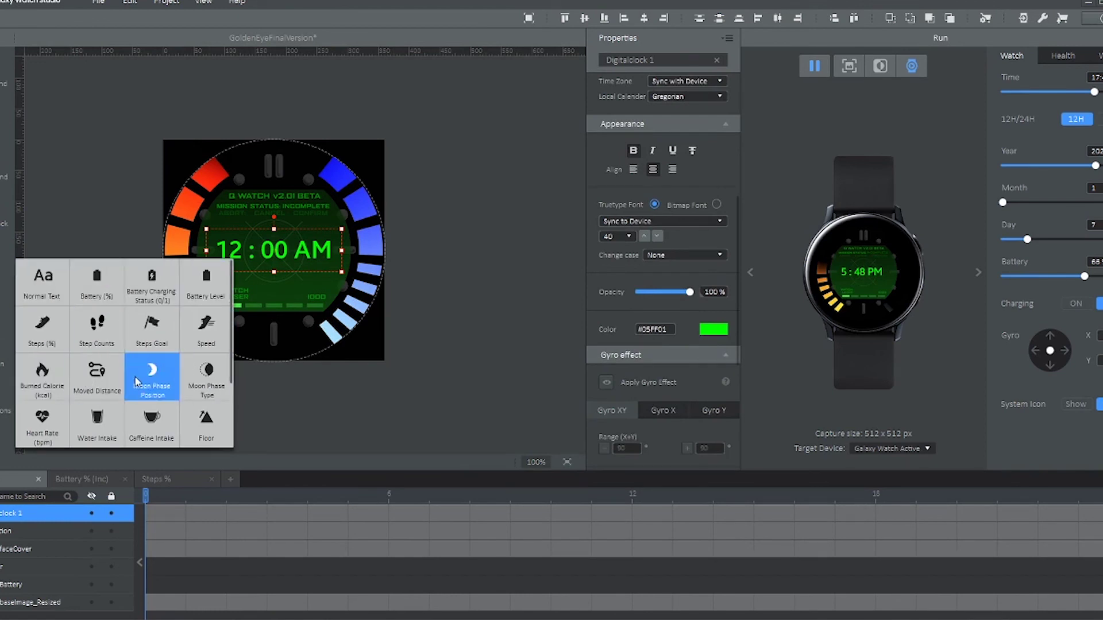
pyautogui.click(42, 378)
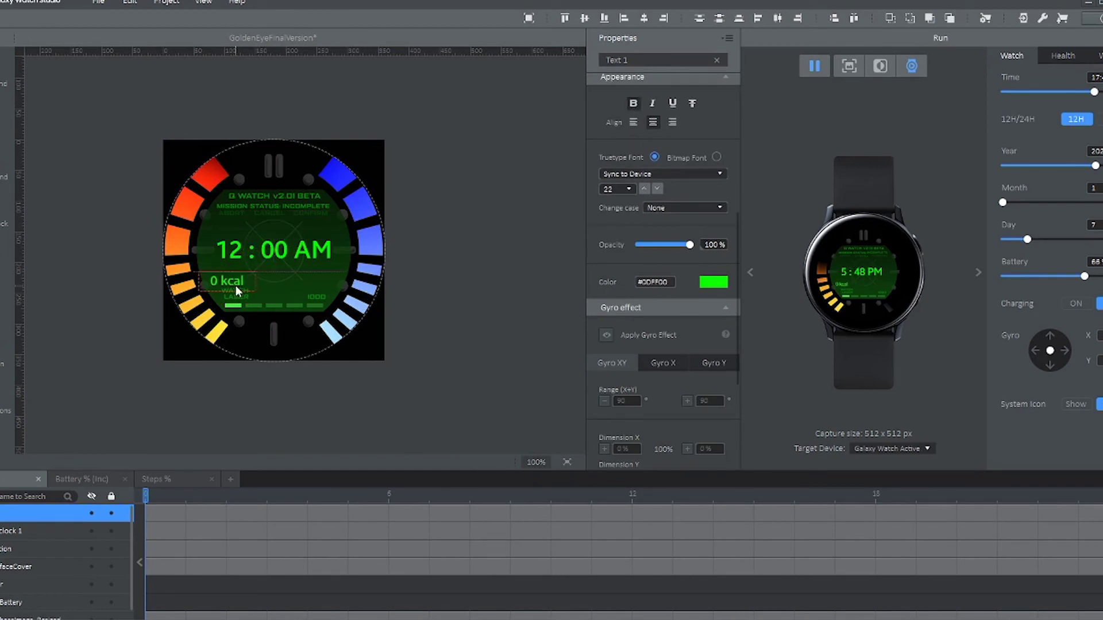
pyautogui.scroll(5, 729, 241)
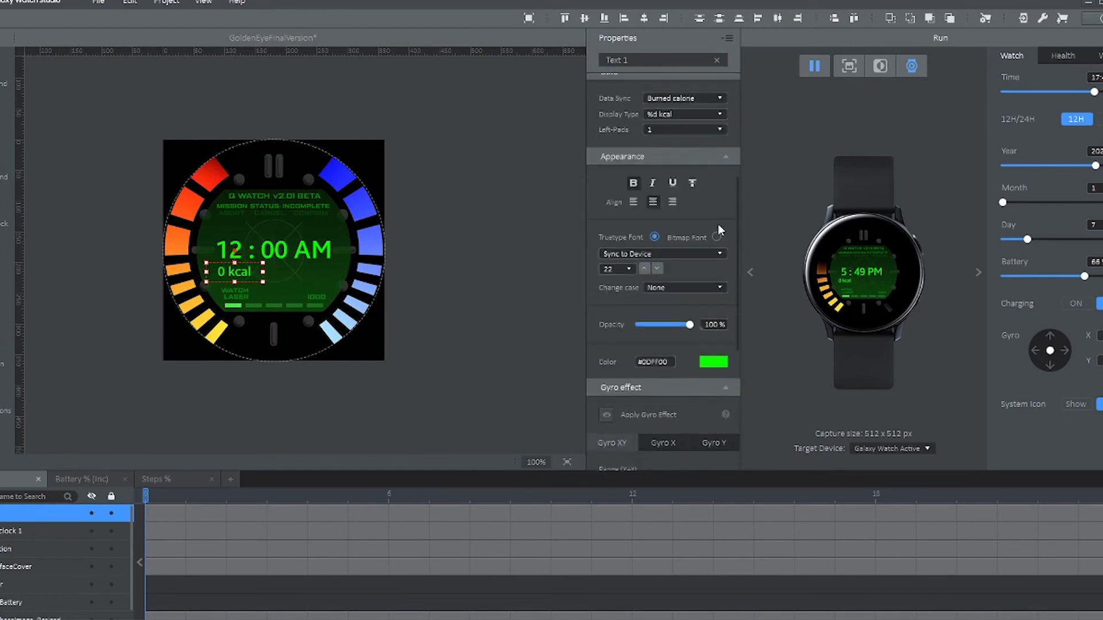
# Keep Burned calorie as the kcal text's data source and move the text just above the clock's hour digits.
pyautogui.click(712, 200)
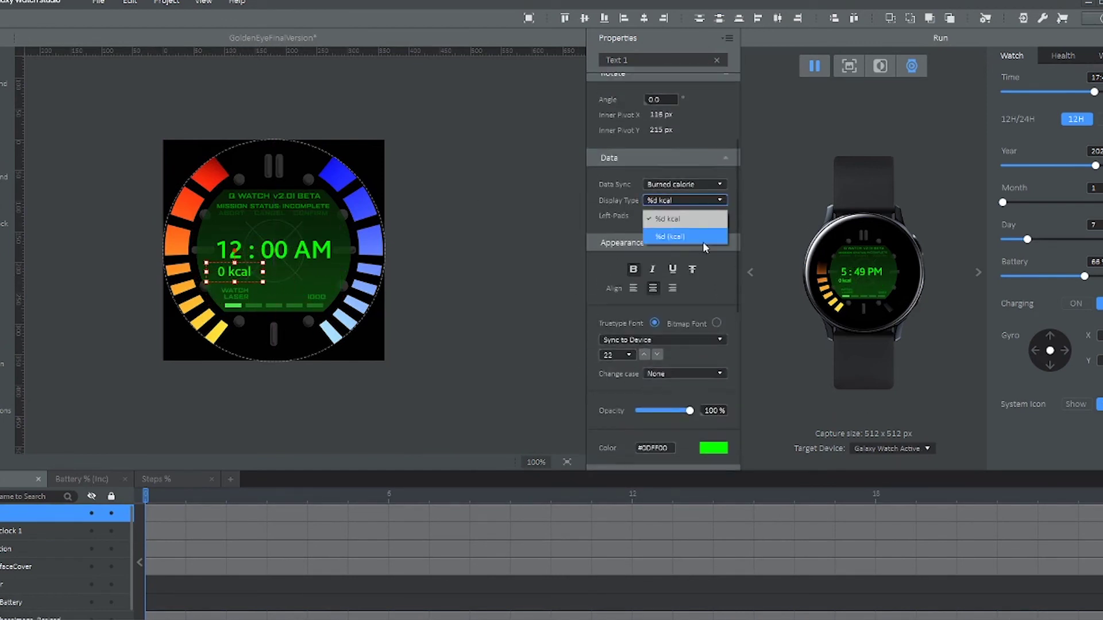
pyautogui.click(719, 184)
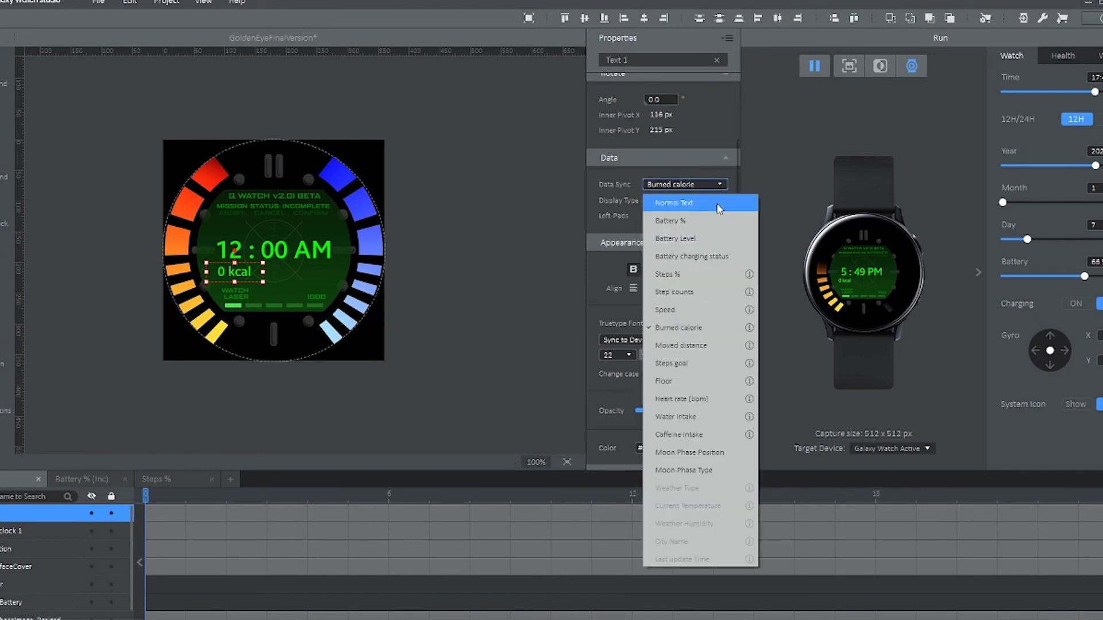
pyautogui.click(682, 328)
pyautogui.press('Return')
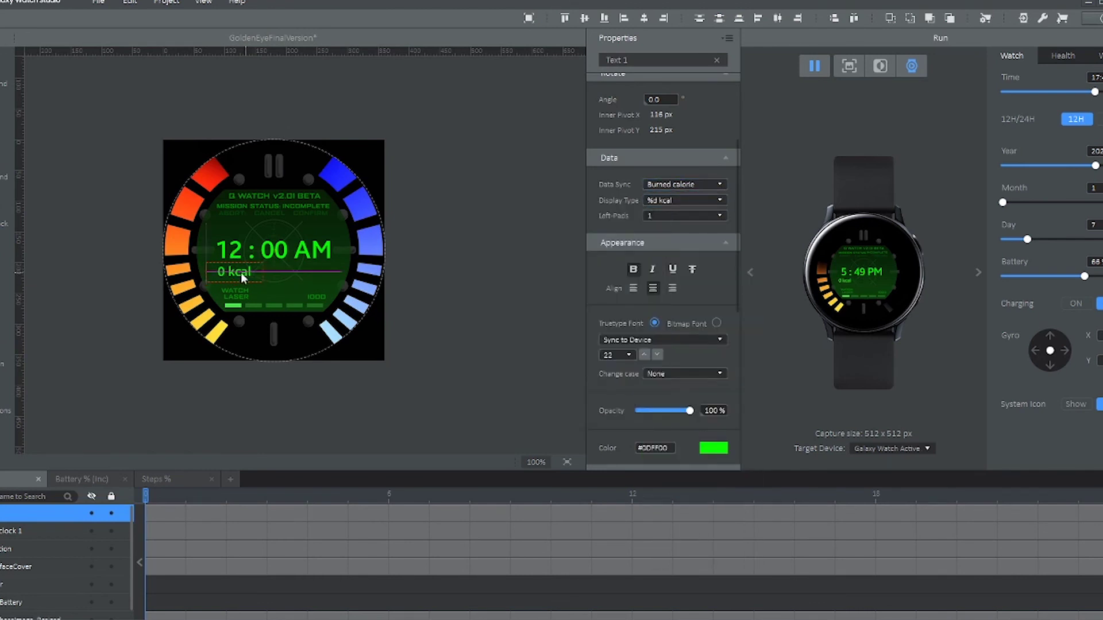
pyautogui.moveTo(240, 272)
pyautogui.mouseDown()
pyautogui.moveTo(256, 222)
pyautogui.moveTo(244, 224)
pyautogui.mouseUp()
# Add a Heart Rate (bpm) text to the watch face and open its data source choices.
pyautogui.click(6, 270)
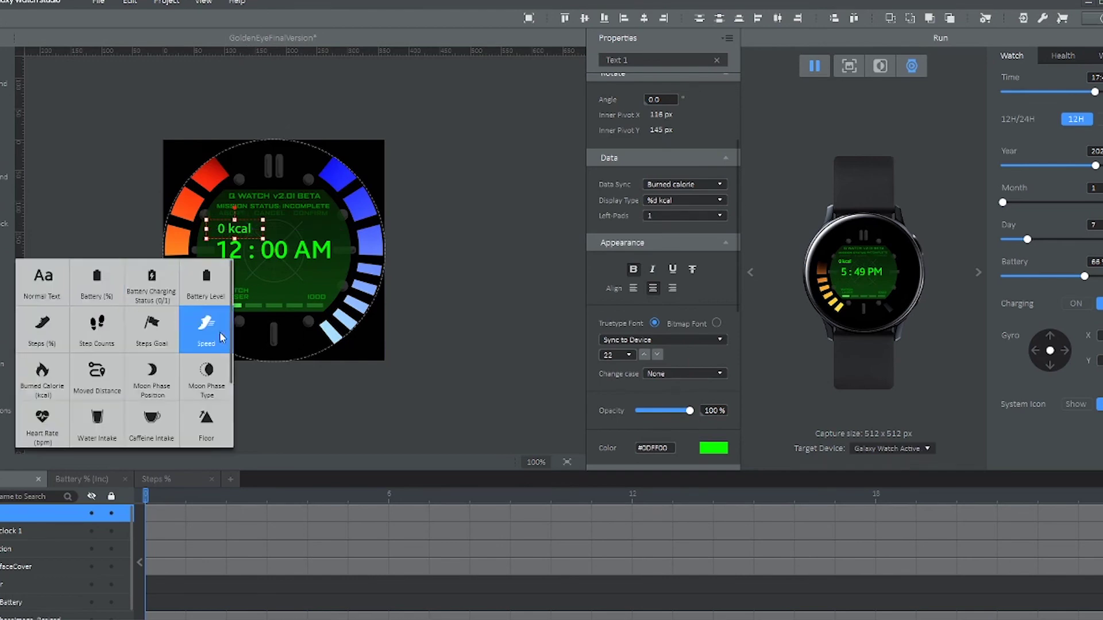
pyautogui.scroll(-2, 213, 344)
pyautogui.moveTo(96, 374)
pyautogui.click(42, 327)
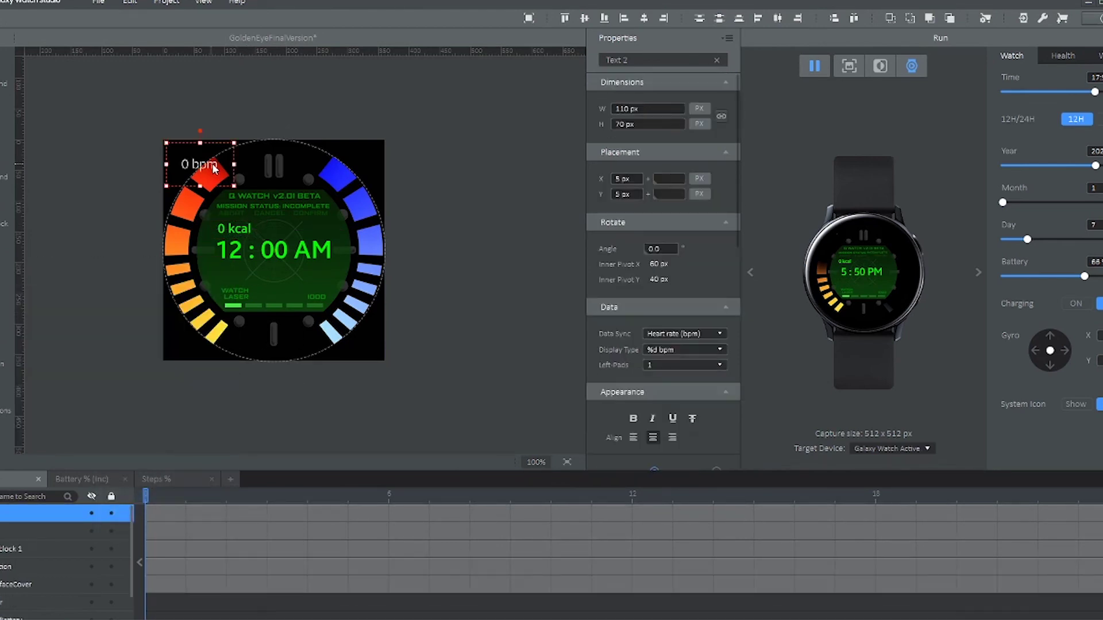
pyautogui.click(717, 334)
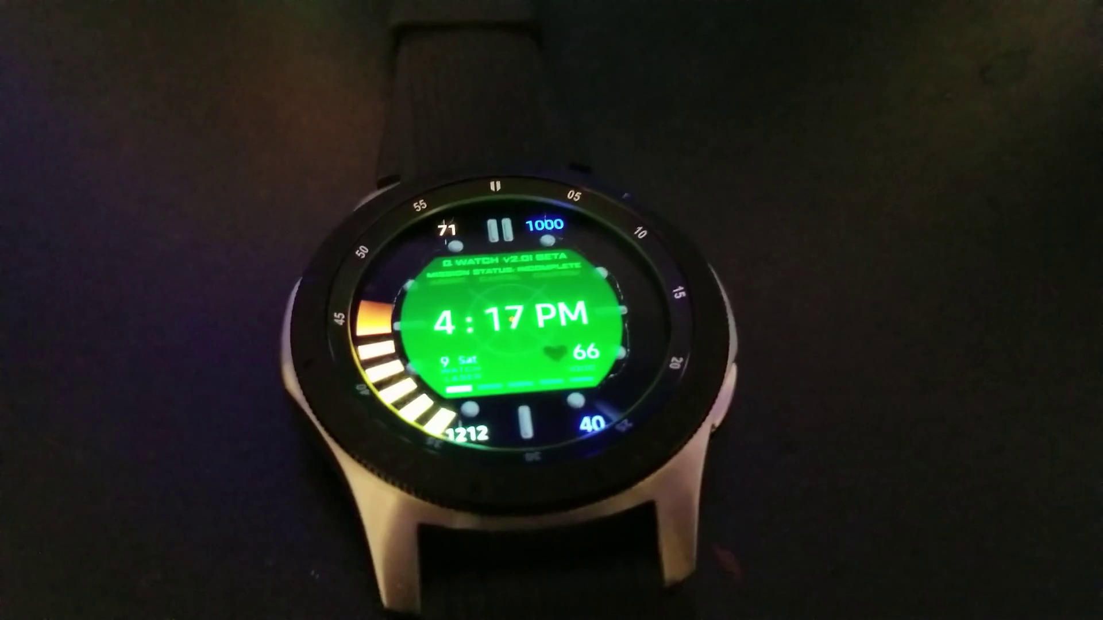